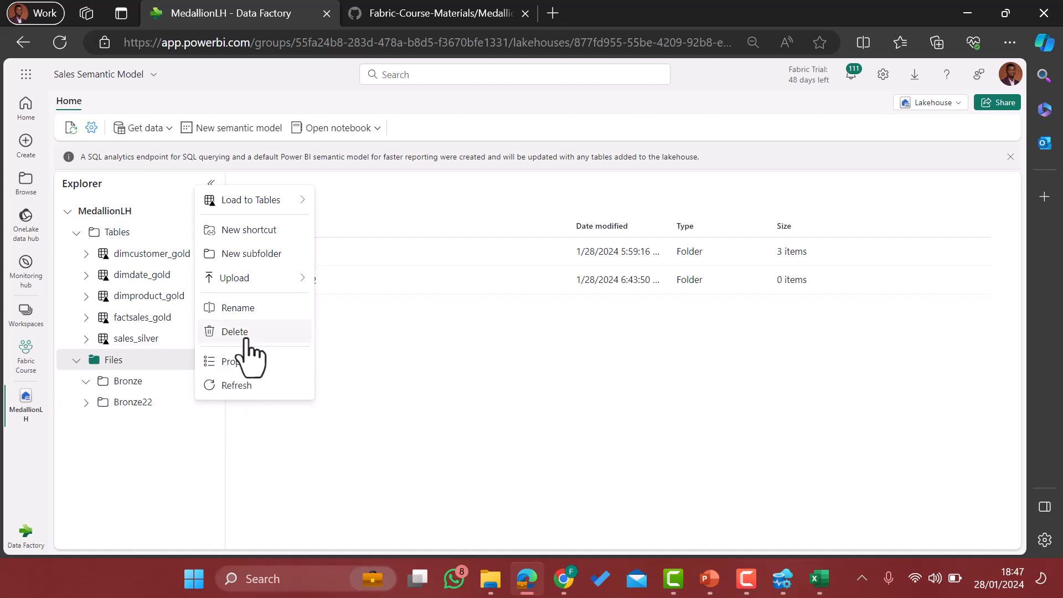
Upload 2019.csv, 2020.csv and 2021.csv from the local Sales Data with header folder to the lakehouse's Files/Bronze22 folder
mouse_move(294, 285)
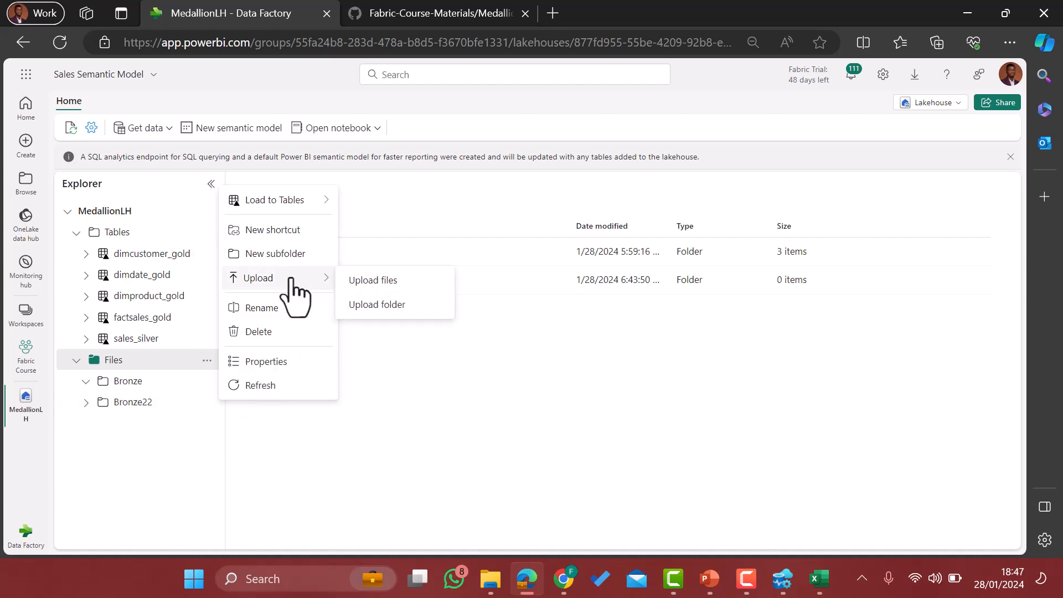
click(374, 280)
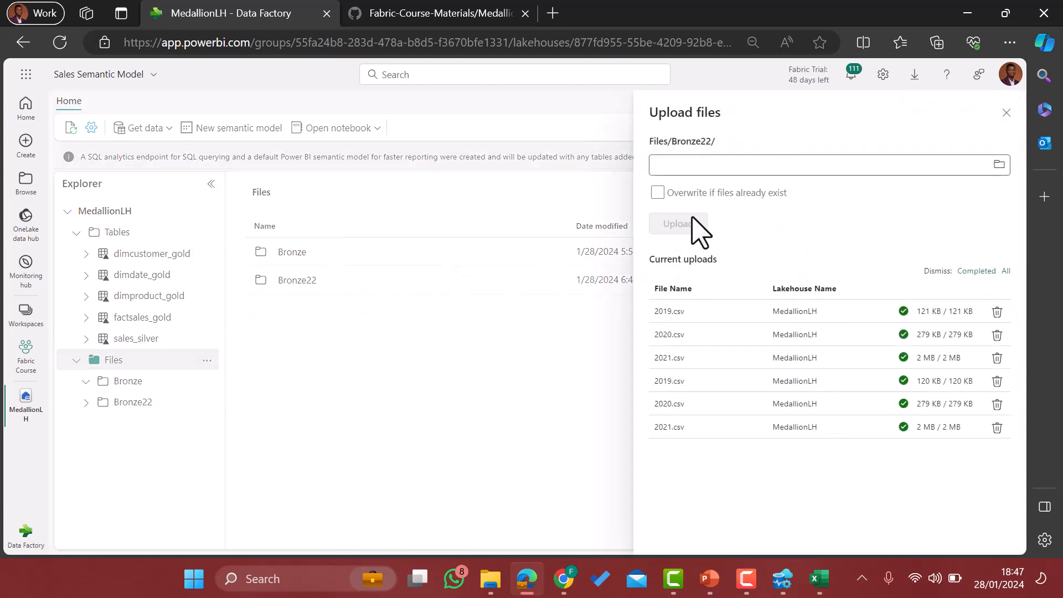
click(1002, 166)
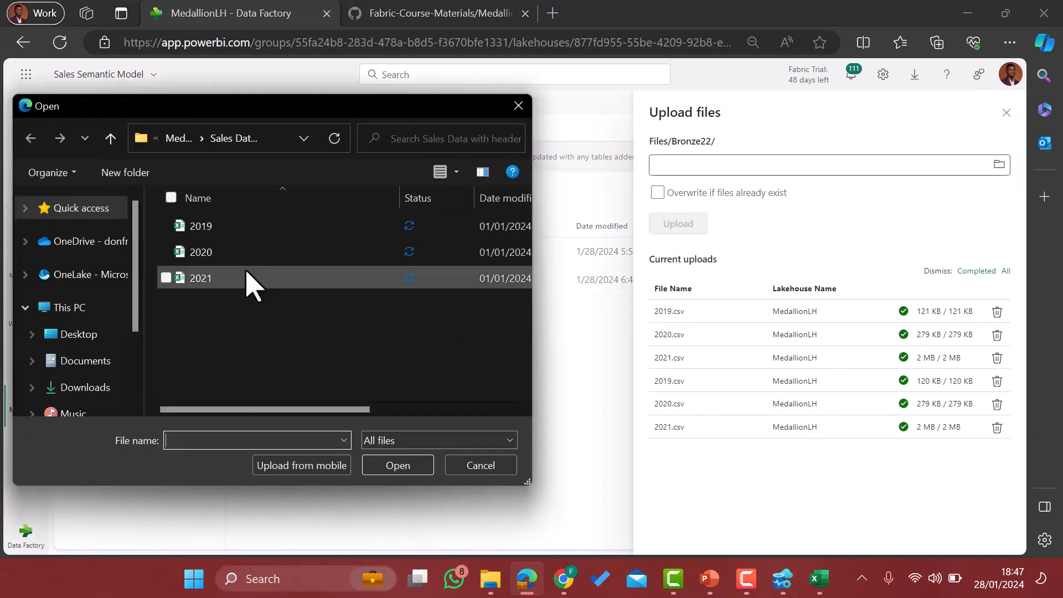
click(168, 139)
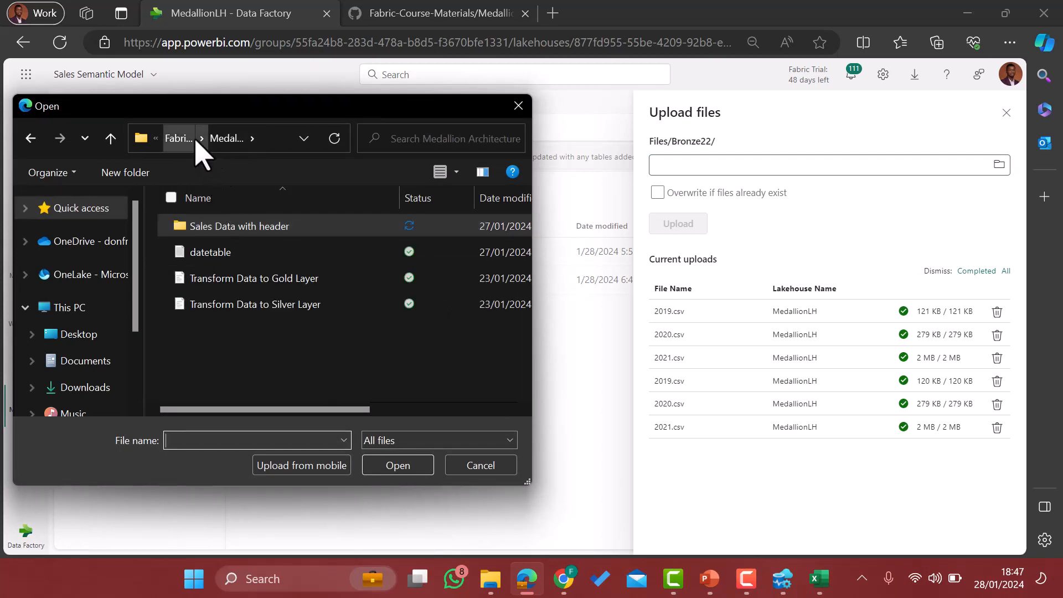
click(180, 138)
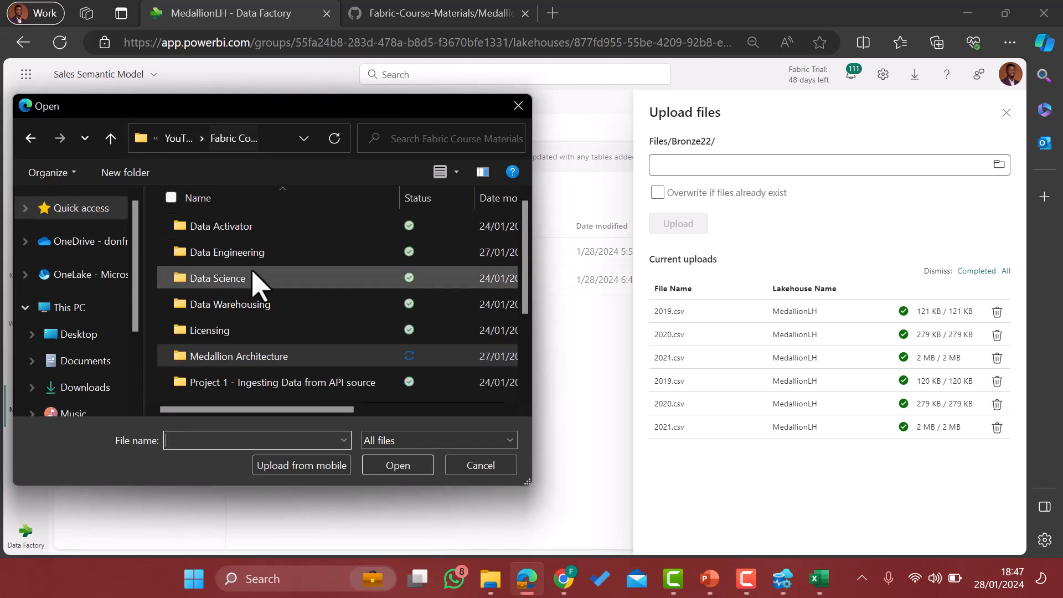
double_click(238, 357)
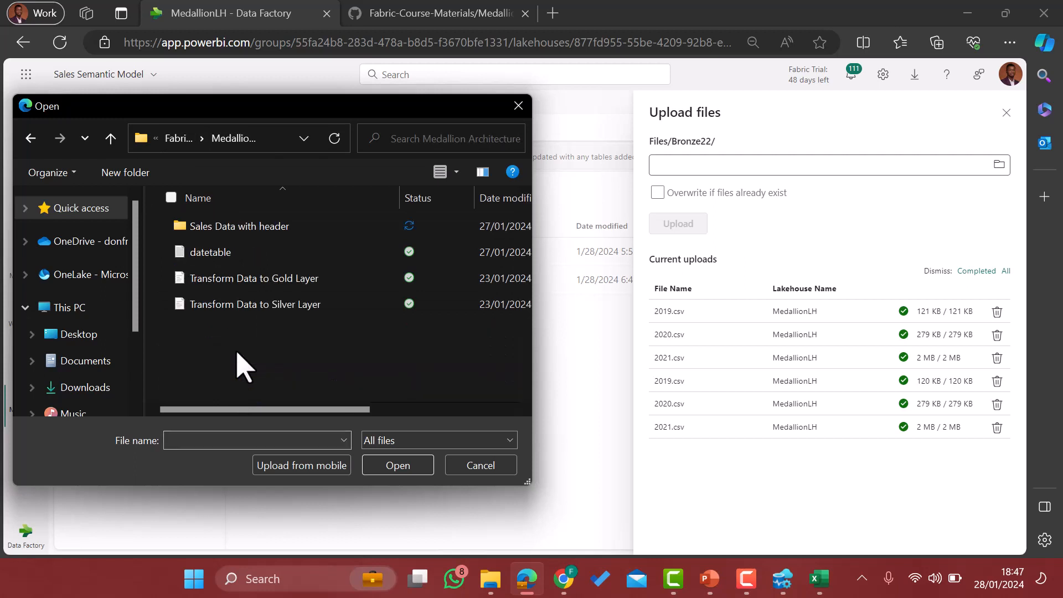
double_click(248, 235)
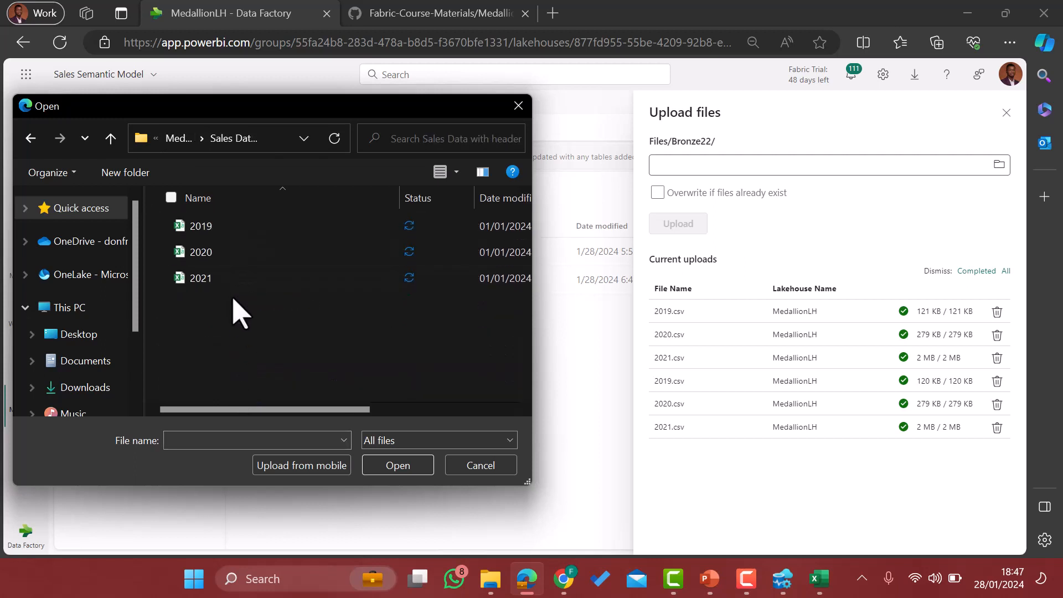
key(ctrl+a)
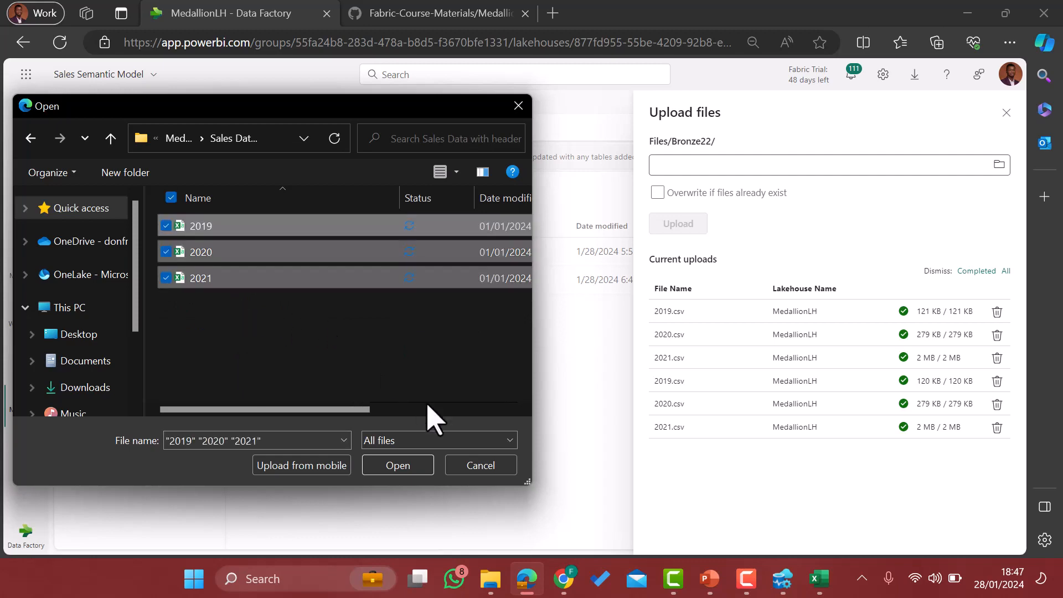
click(419, 469)
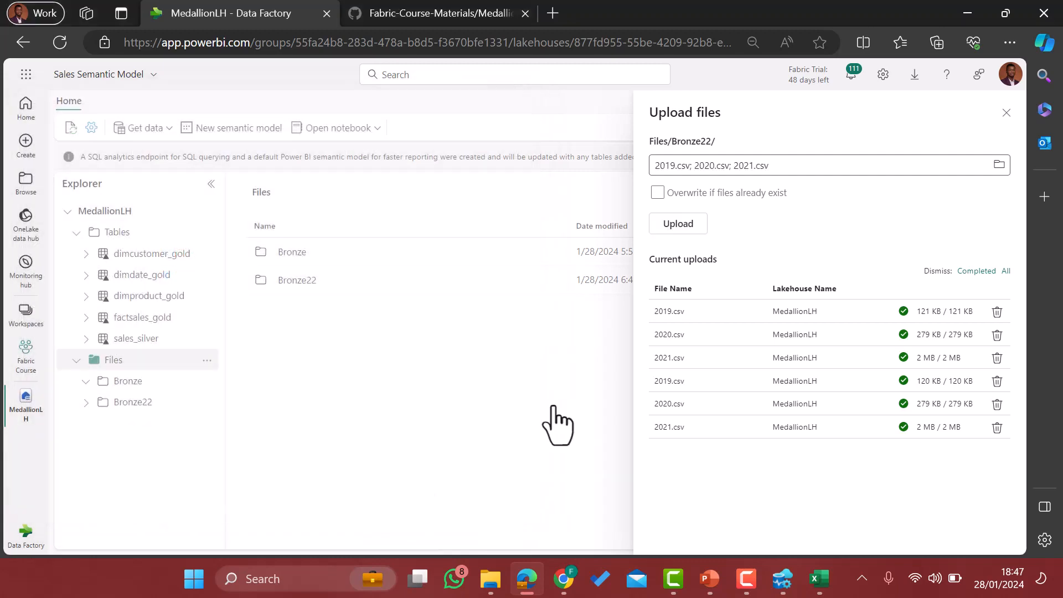
click(691, 225)
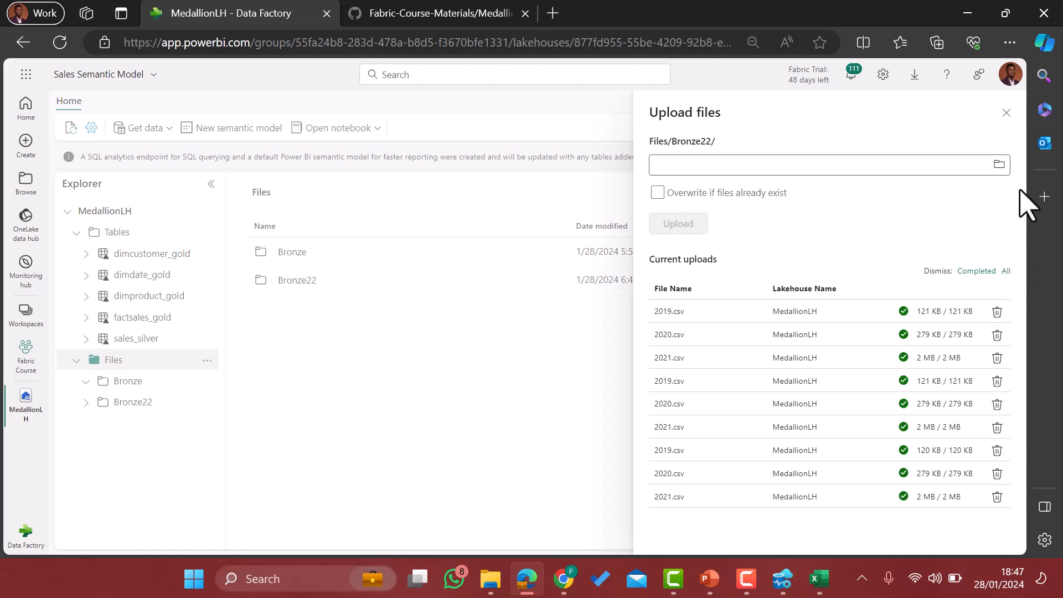
click(1005, 113)
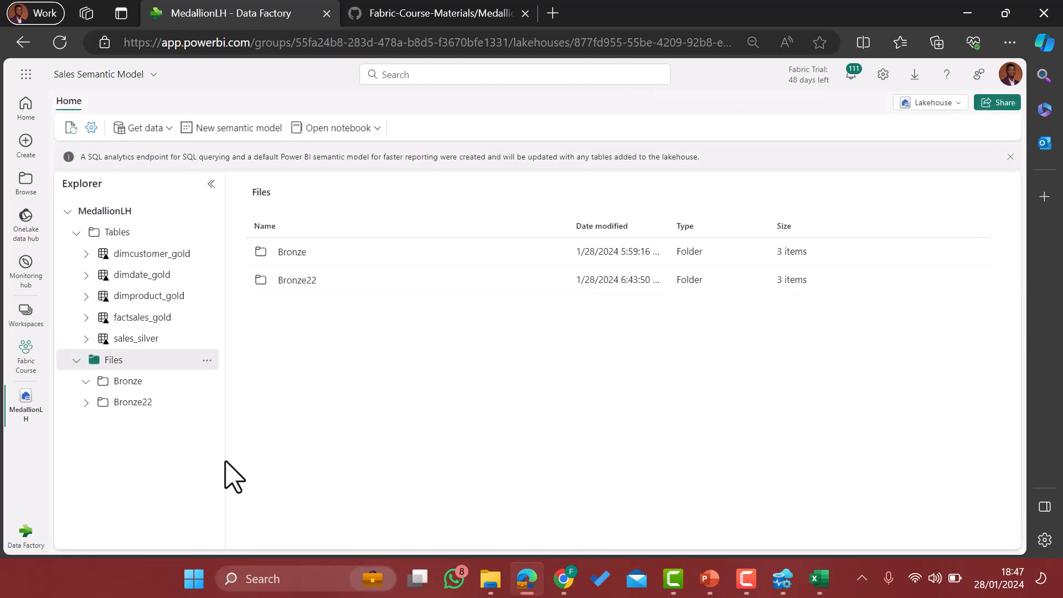
Switch to the Data Factory experience and create a data pipeline named Medallion Pipeline in the Fabric Course workspace
click(27, 541)
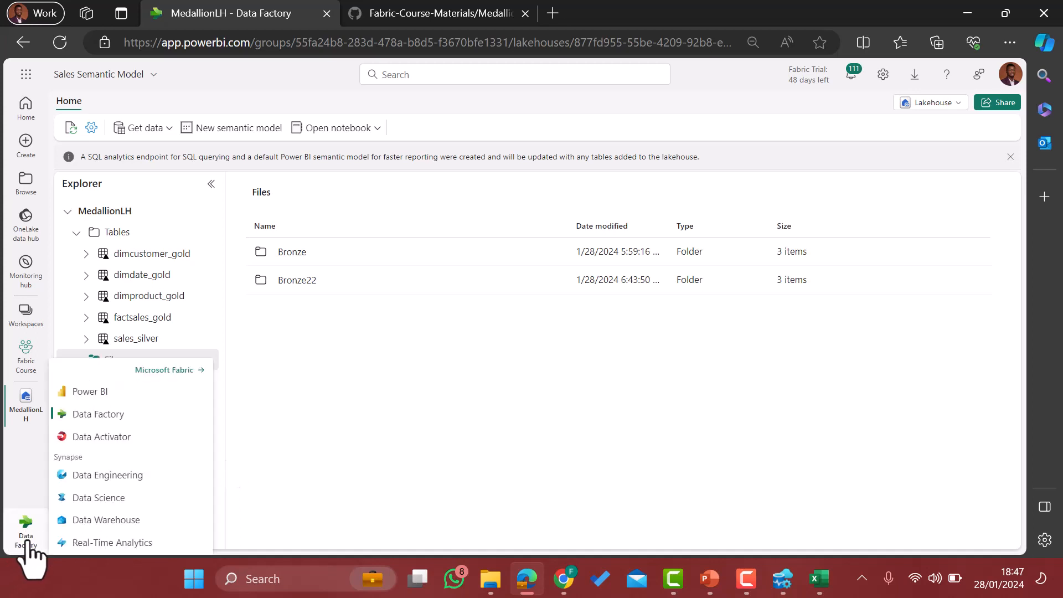
click(94, 414)
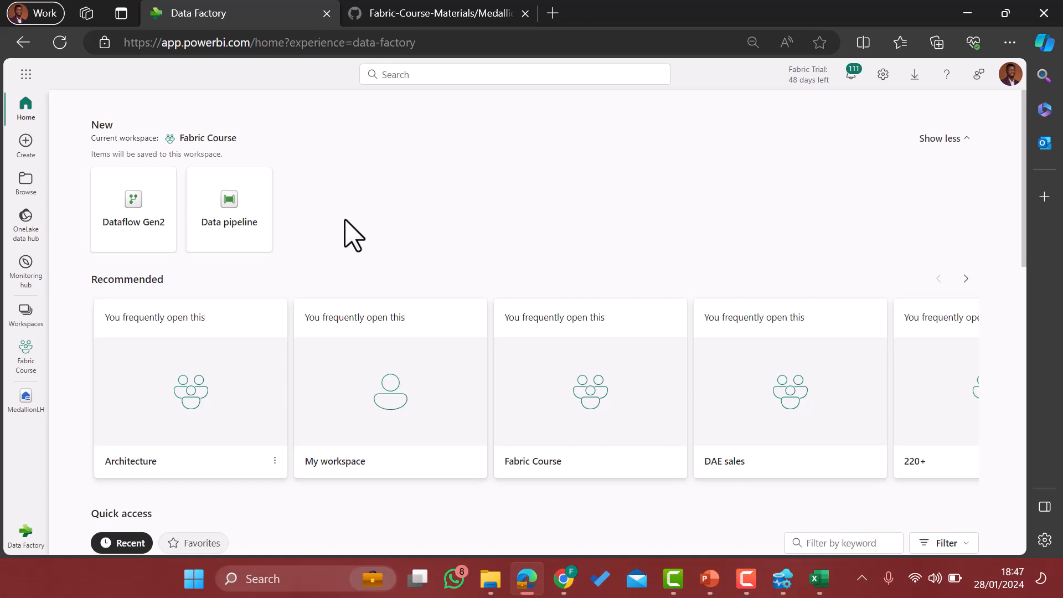
click(233, 210)
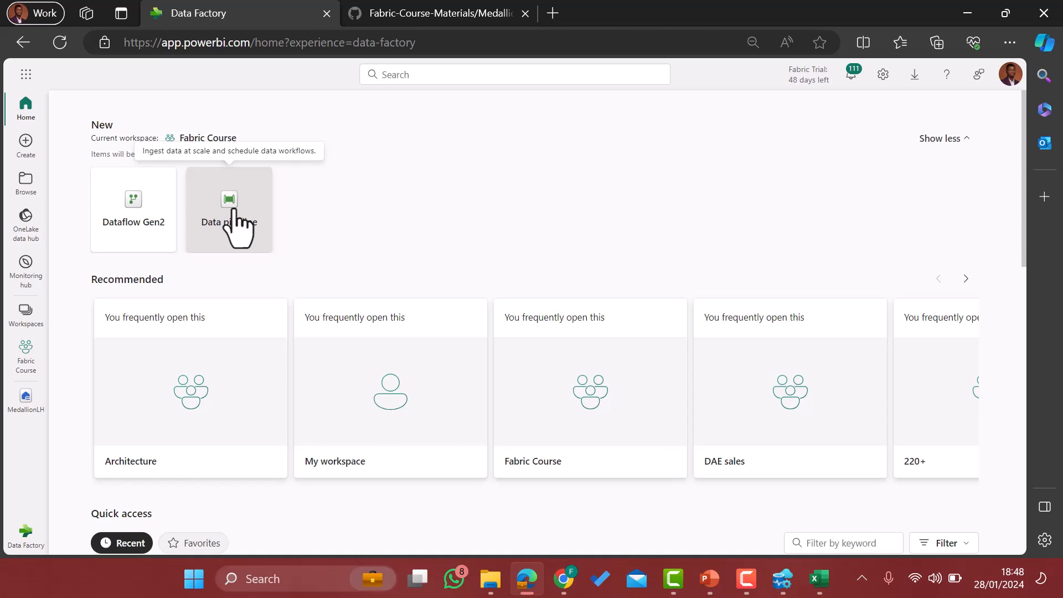
click(233, 211)
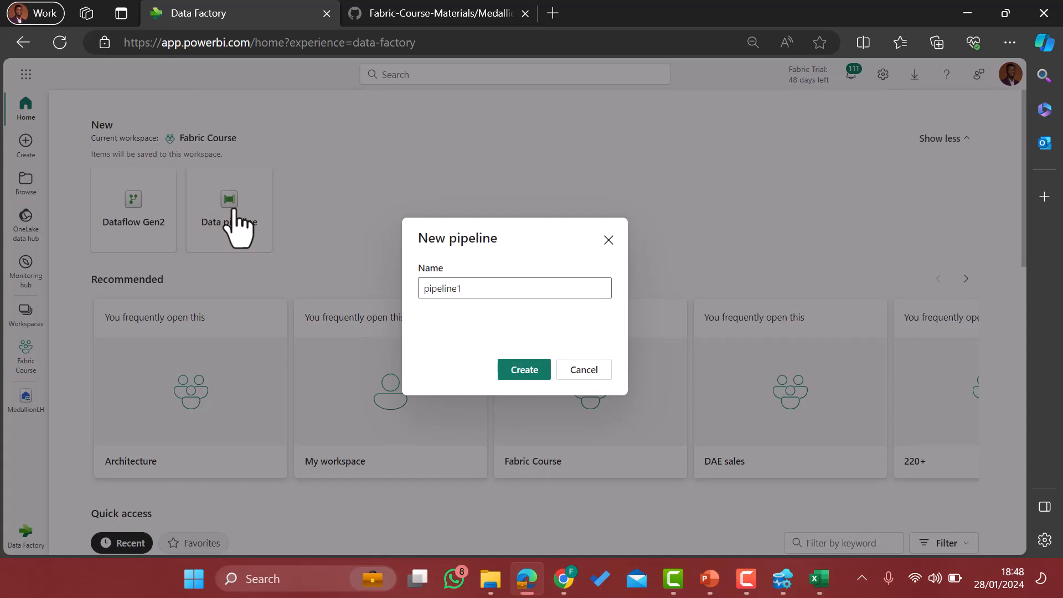
double_click(483, 287)
text(Me)
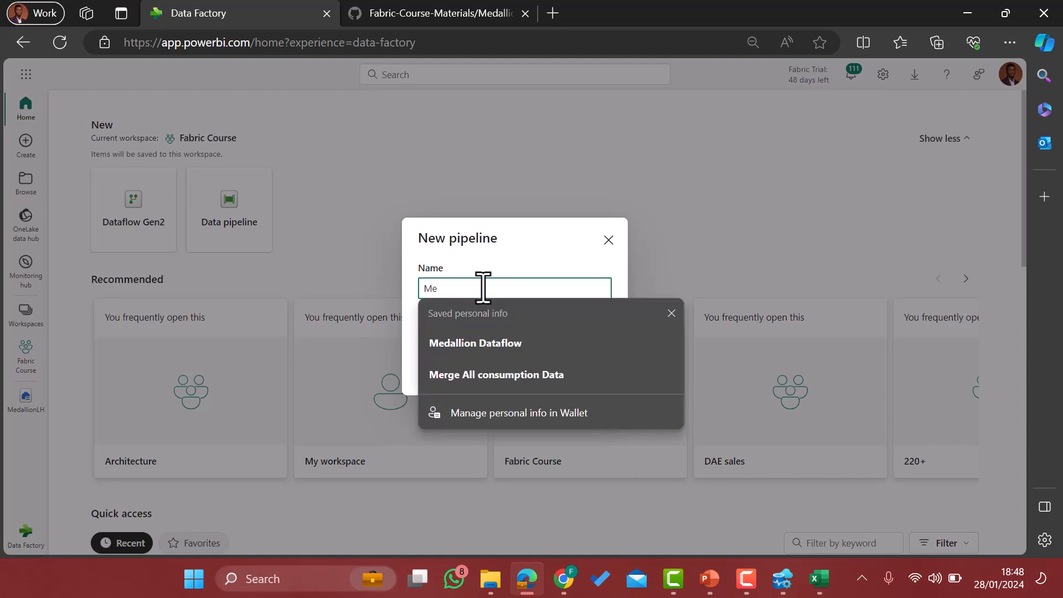
text(dall)
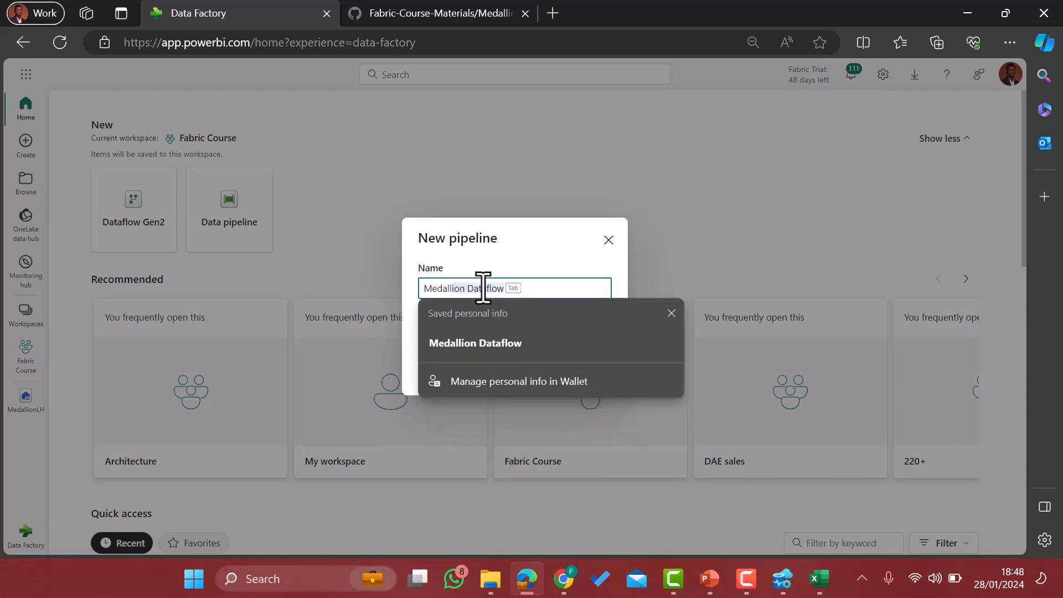
text(ion Pipeline)
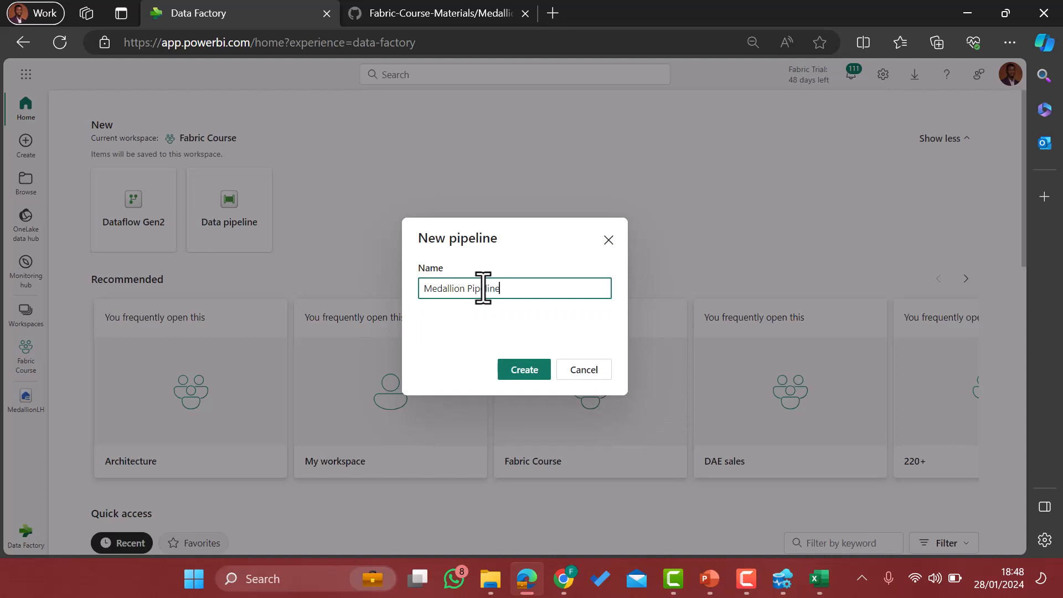
click(524, 370)
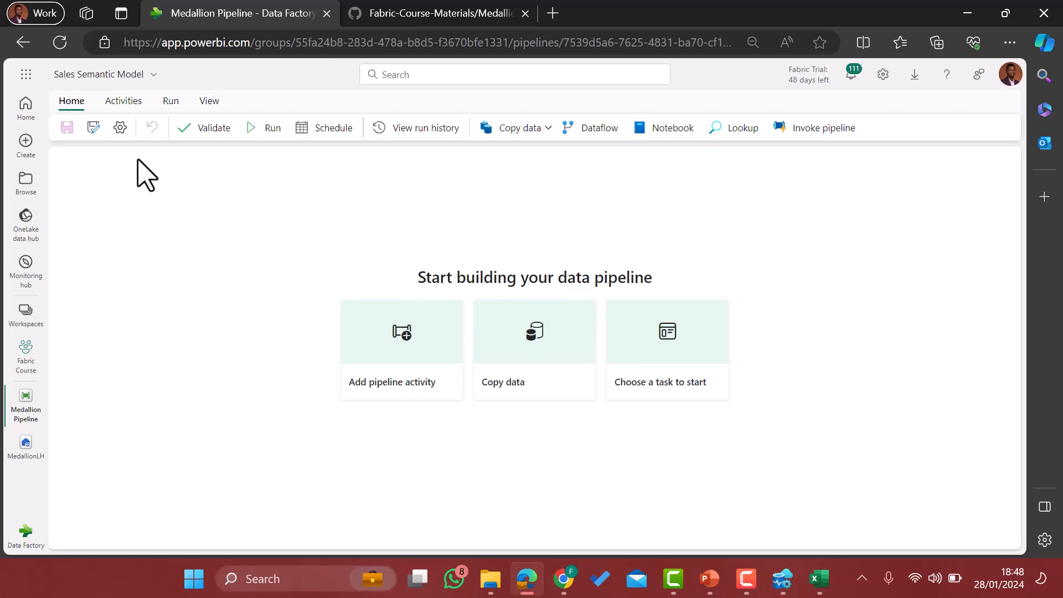
Start the copy data assistant for the pipeline and choose the workspace Lakehouse connector as the data source type
click(555, 131)
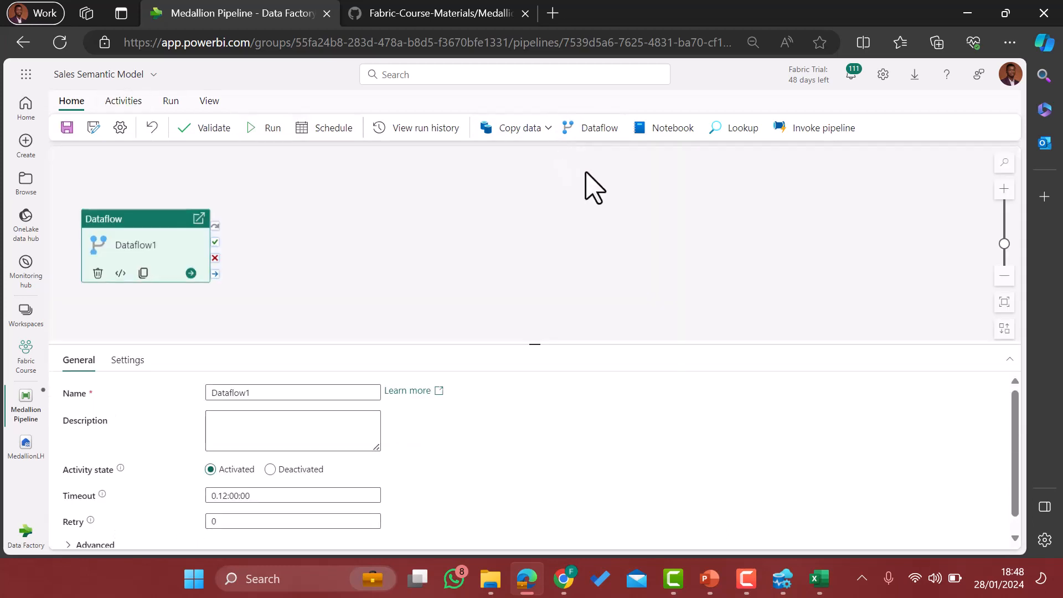
key(Delete)
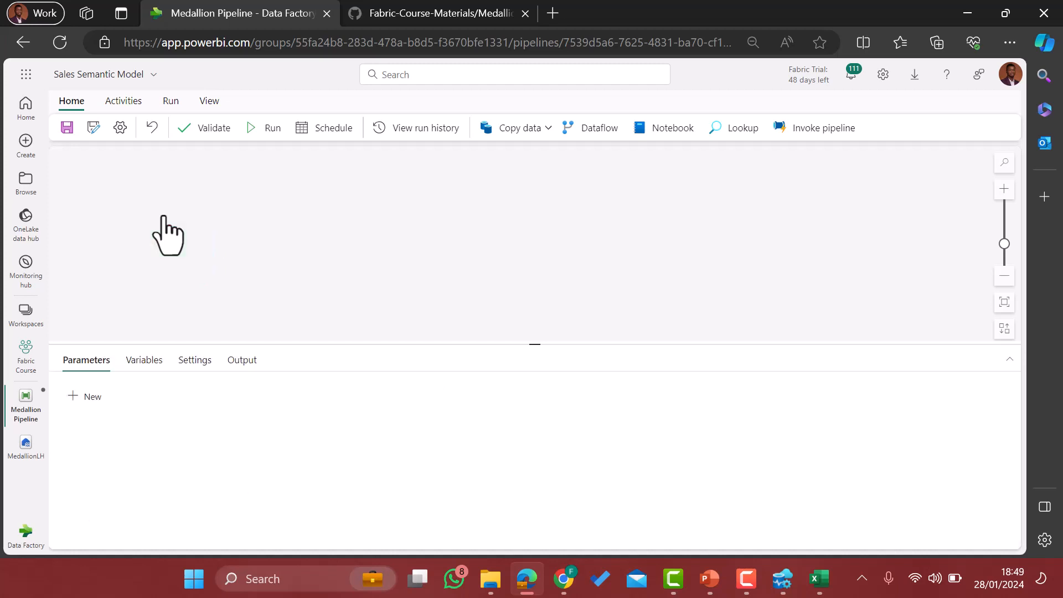
click(545, 135)
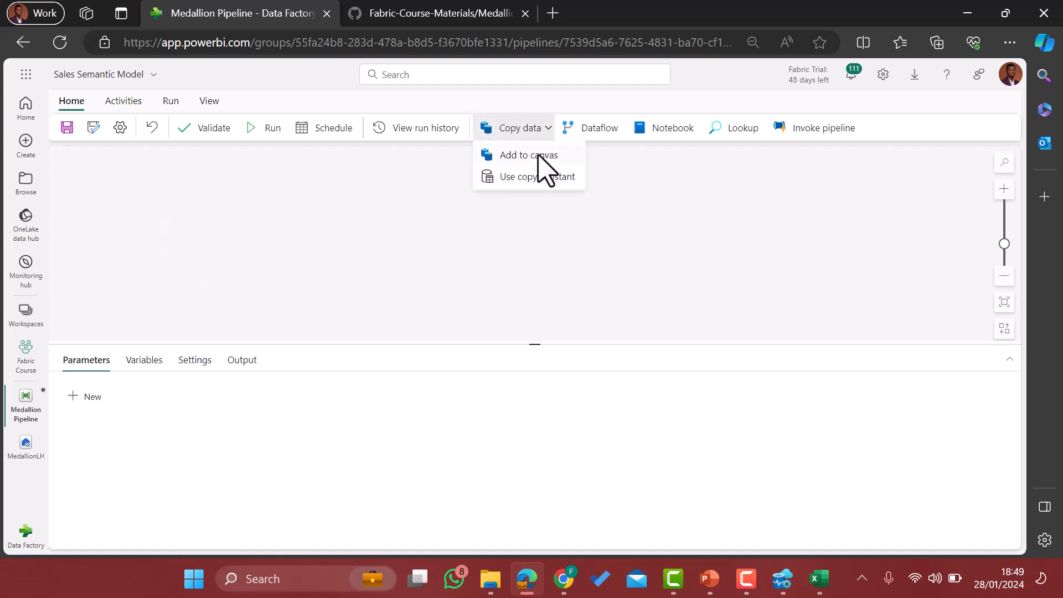
click(520, 180)
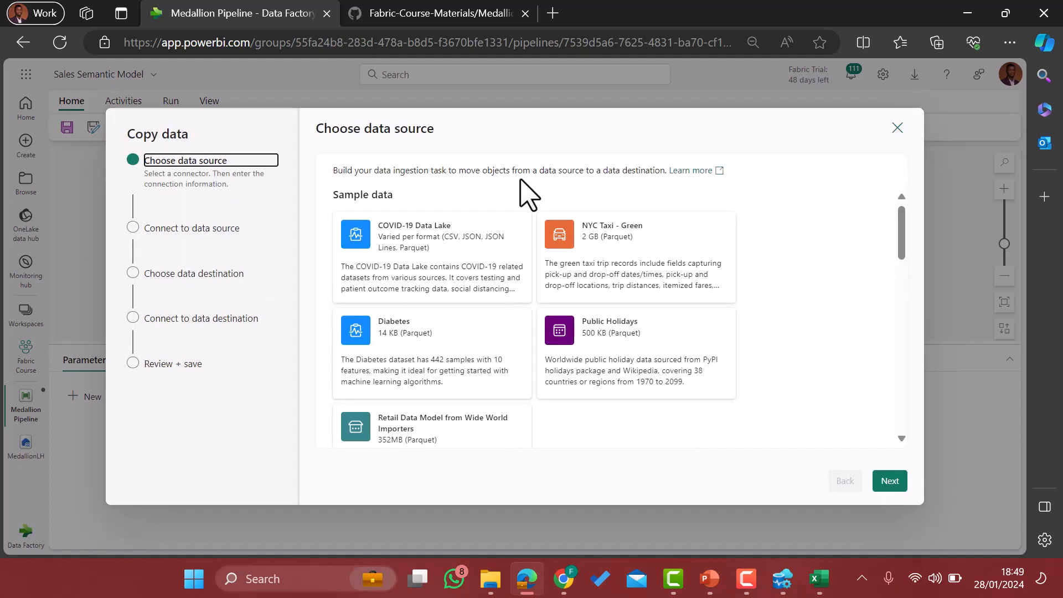
scroll(609, 385, down, 3)
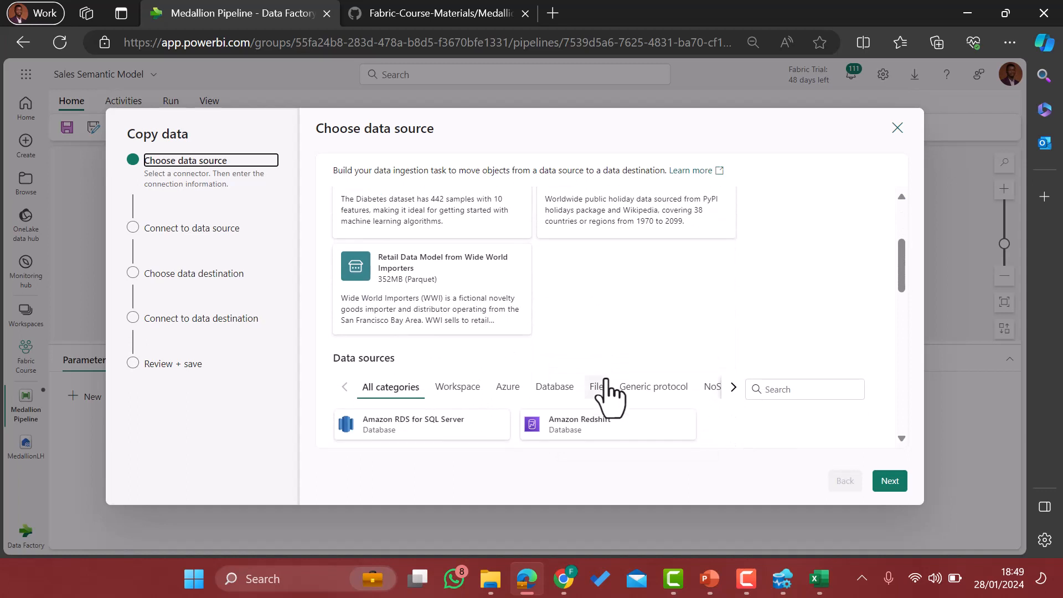
click(460, 391)
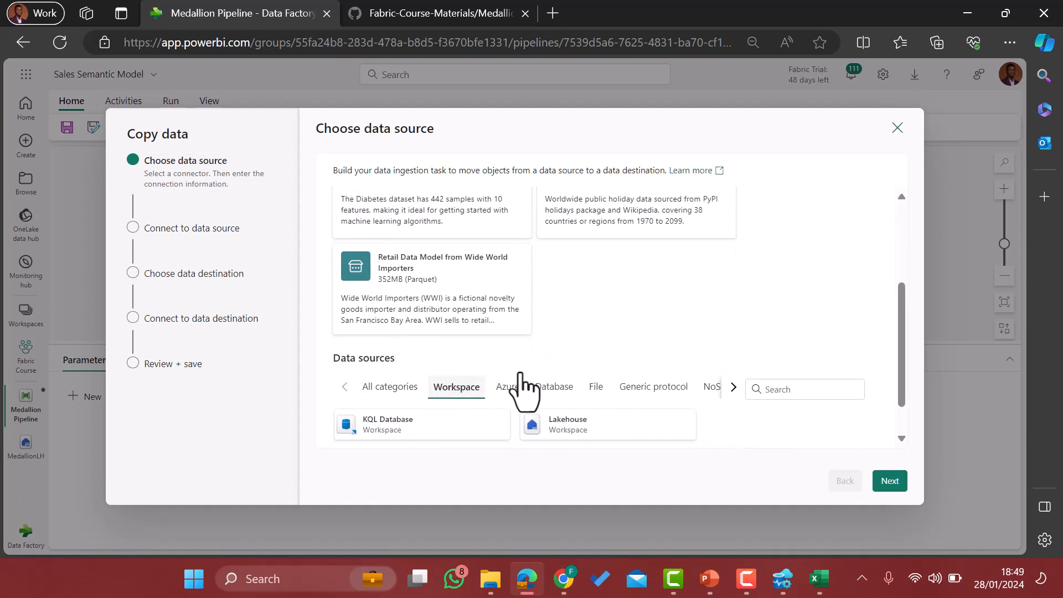
scroll(621, 354, down, 1)
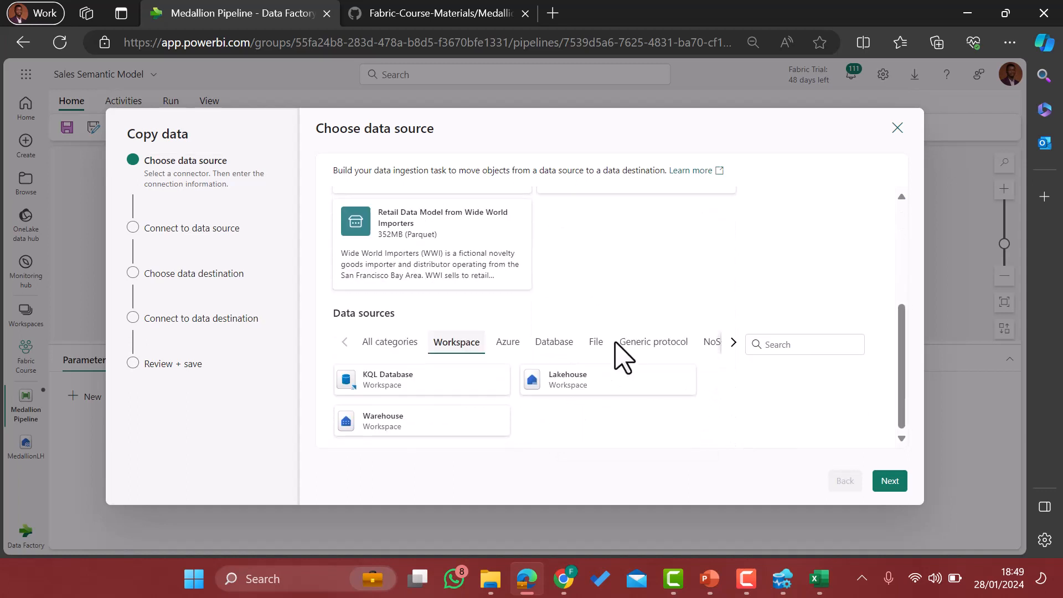
click(593, 389)
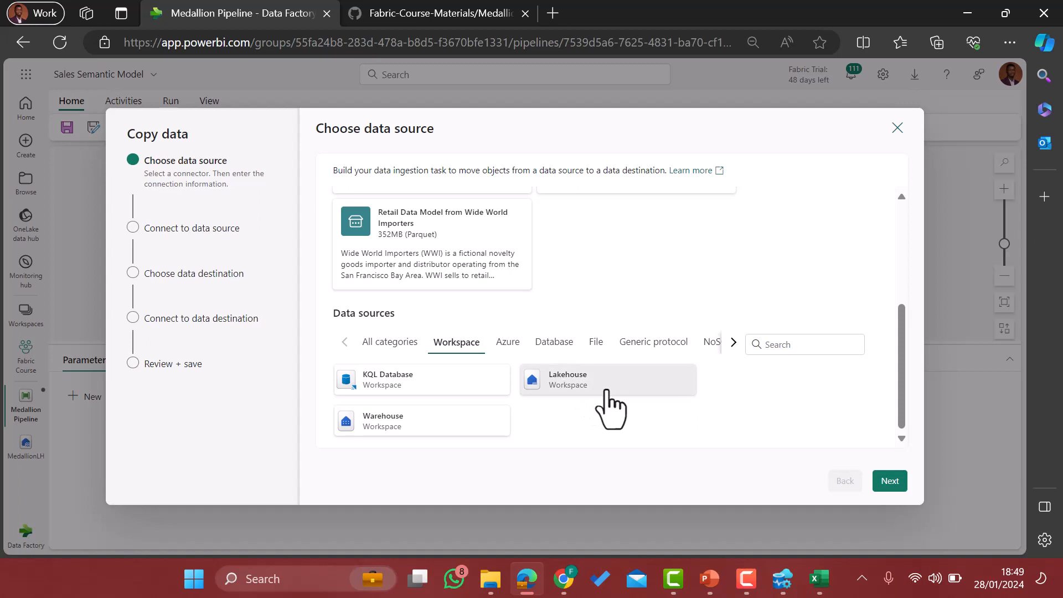
click(889, 481)
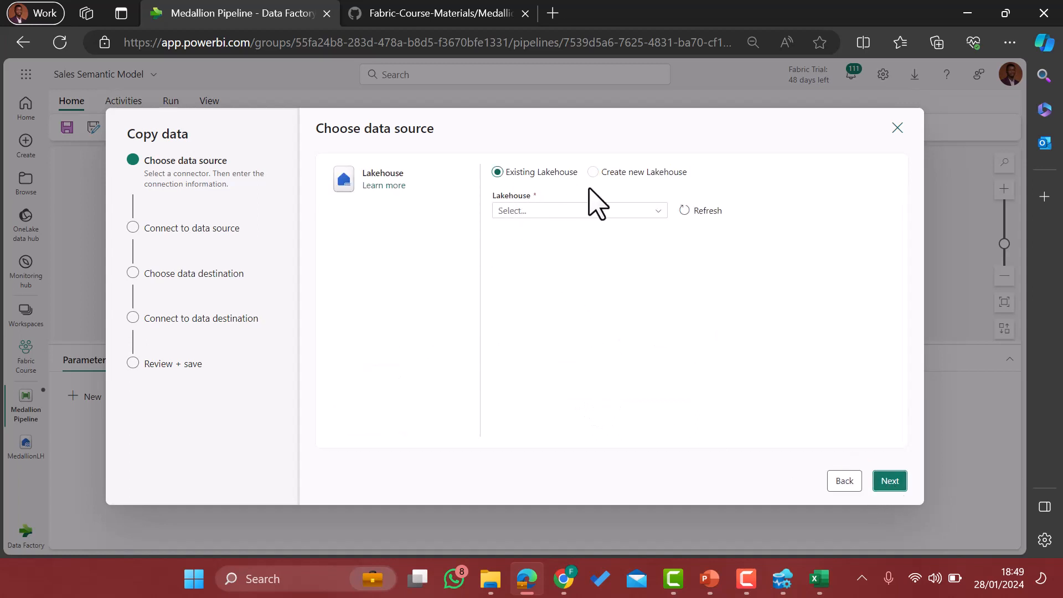
Use the existing lakehouse MedallionLH as the copy source and proceed to its connection settings
click(661, 211)
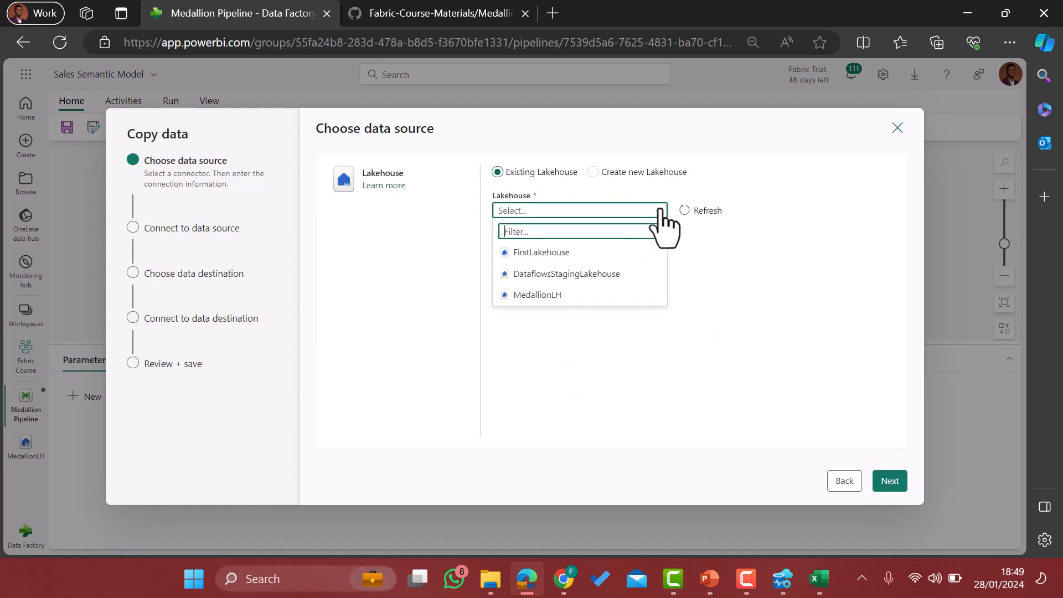
click(553, 295)
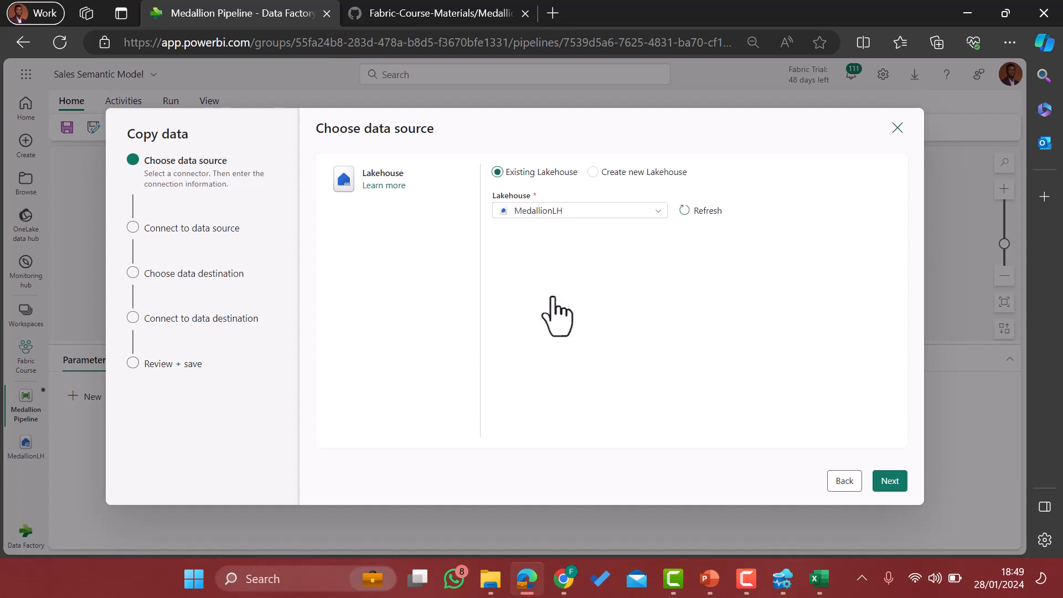
click(889, 480)
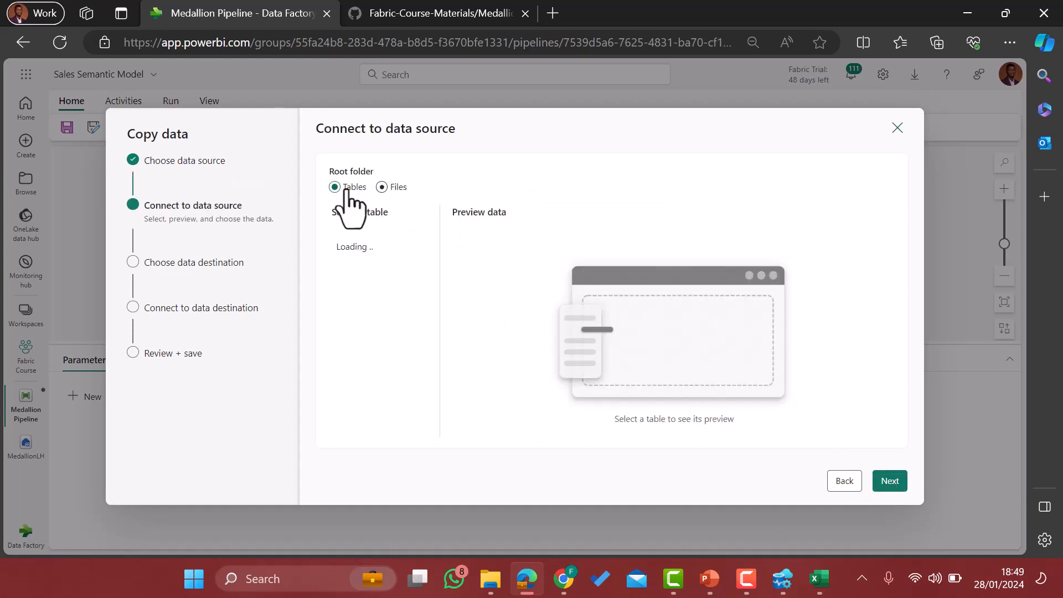
Set the source root folder to Files, select the Bronze22 folder and preview its data
click(381, 188)
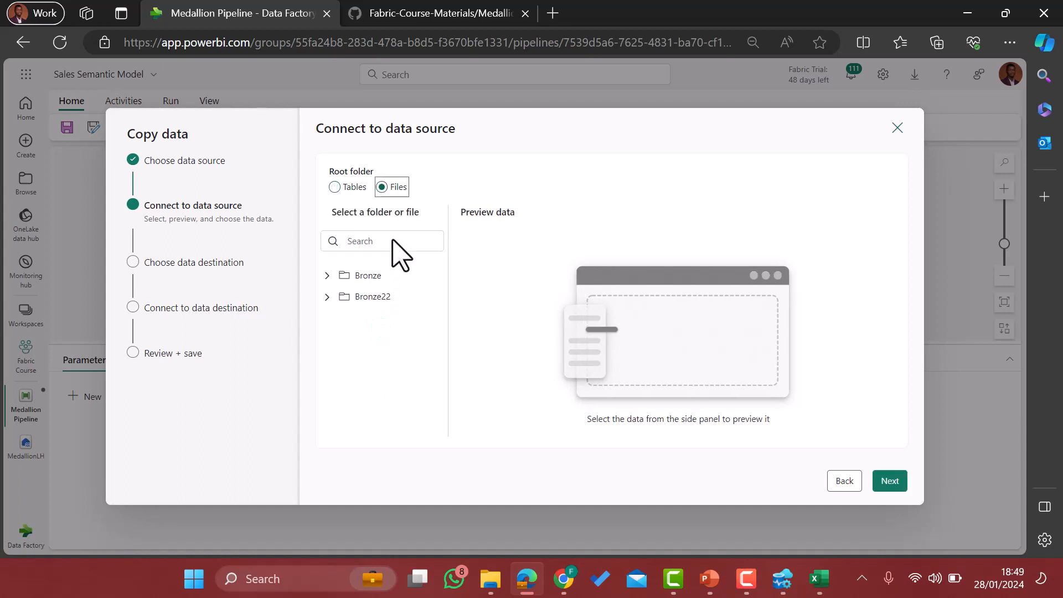
click(369, 304)
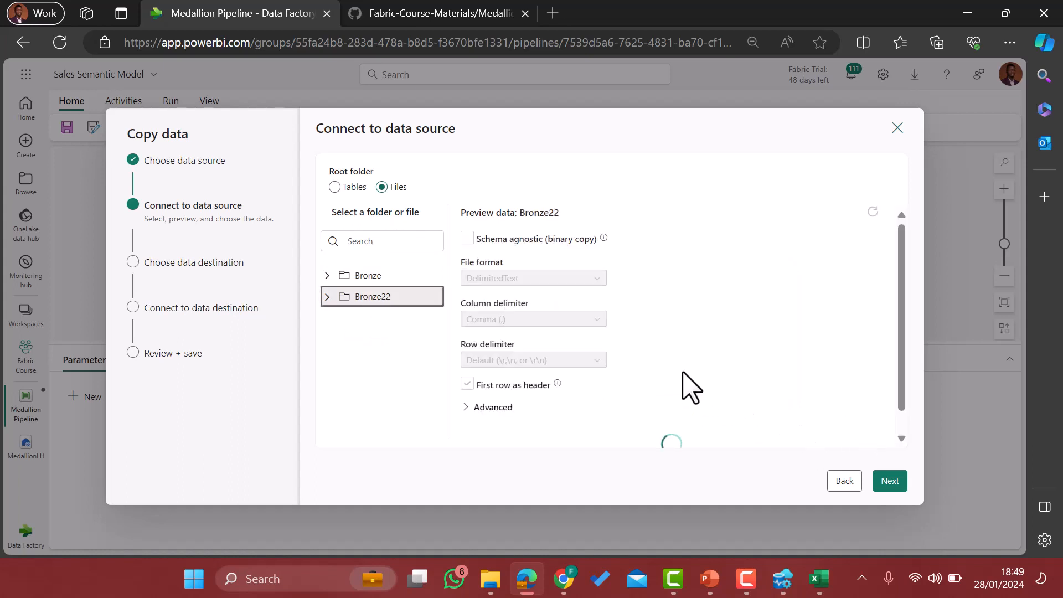
scroll(687, 386, down, 1)
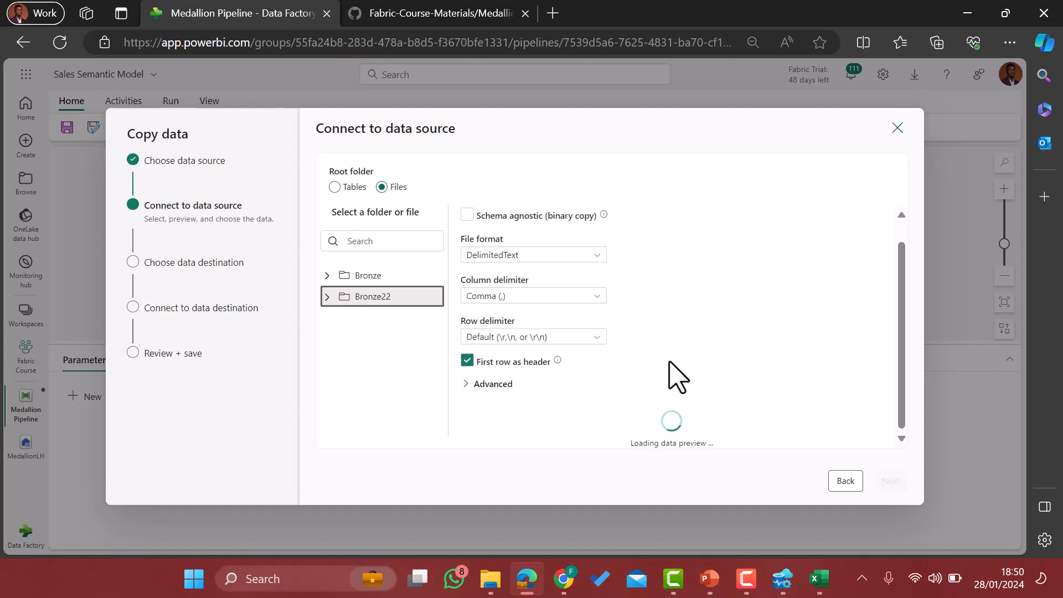
scroll(690, 398, down, 2)
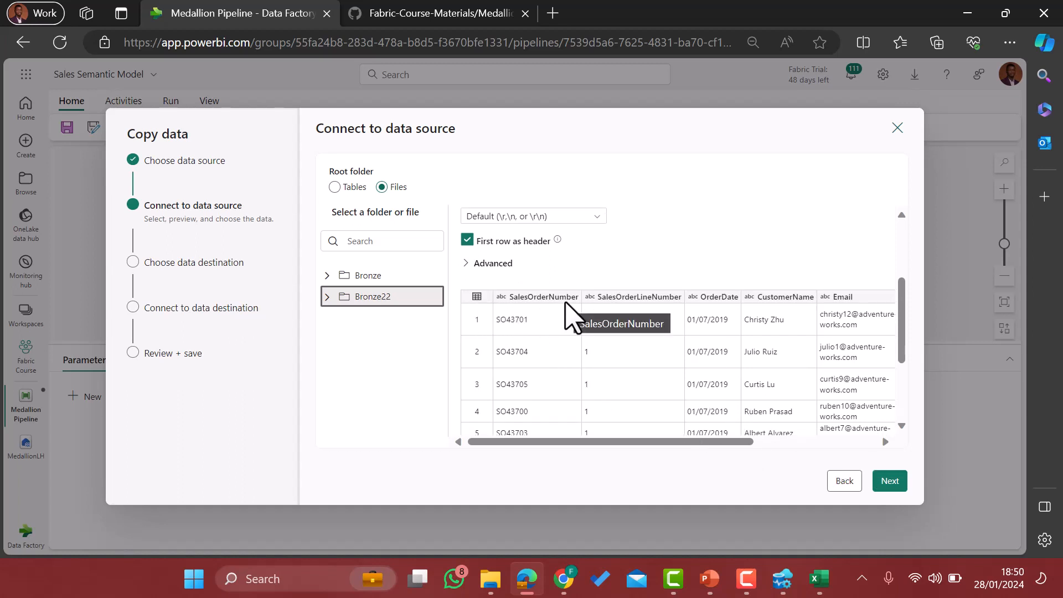
Choose the workspace Lakehouse connector as the copy destination and use the existing lakehouse MedallionLH
click(893, 481)
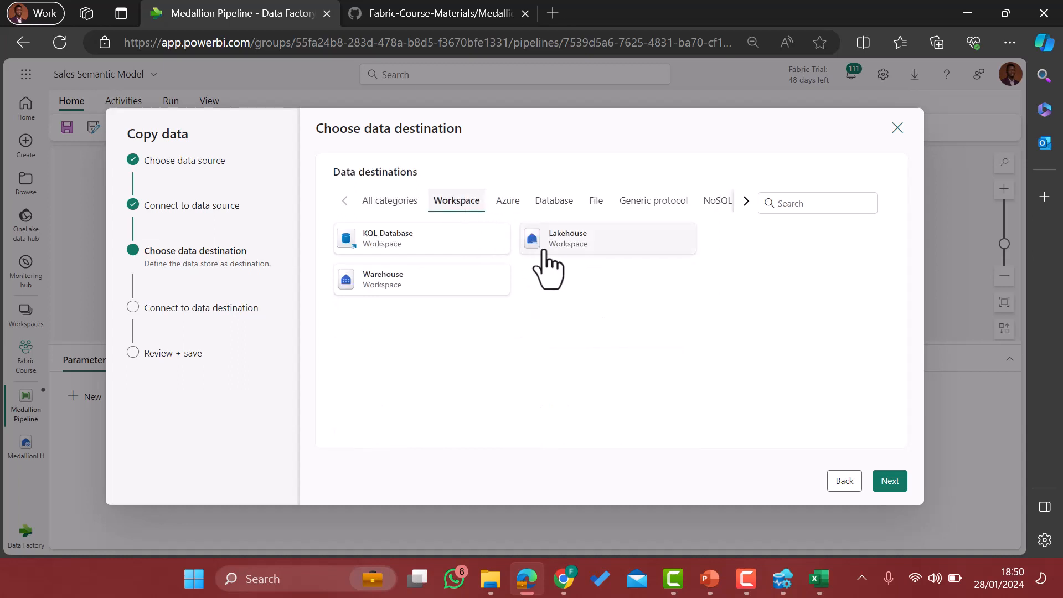
click(585, 248)
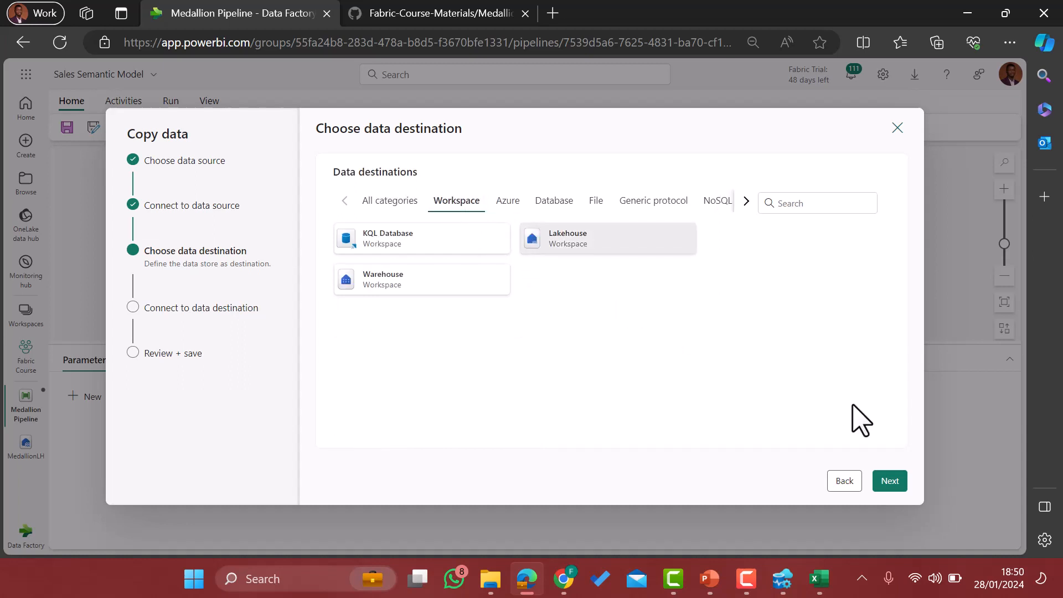
click(890, 481)
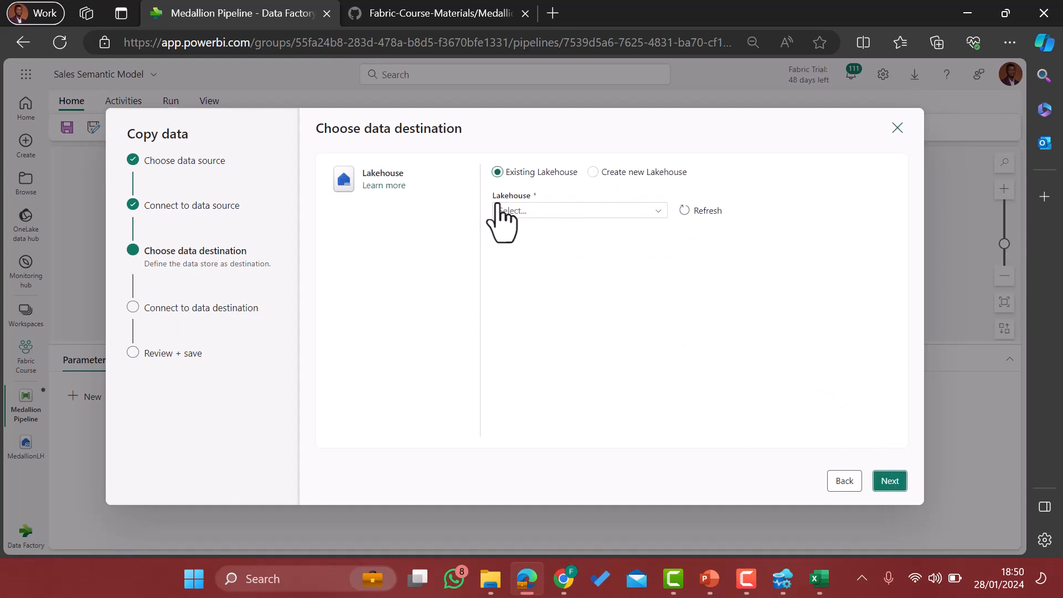
click(568, 215)
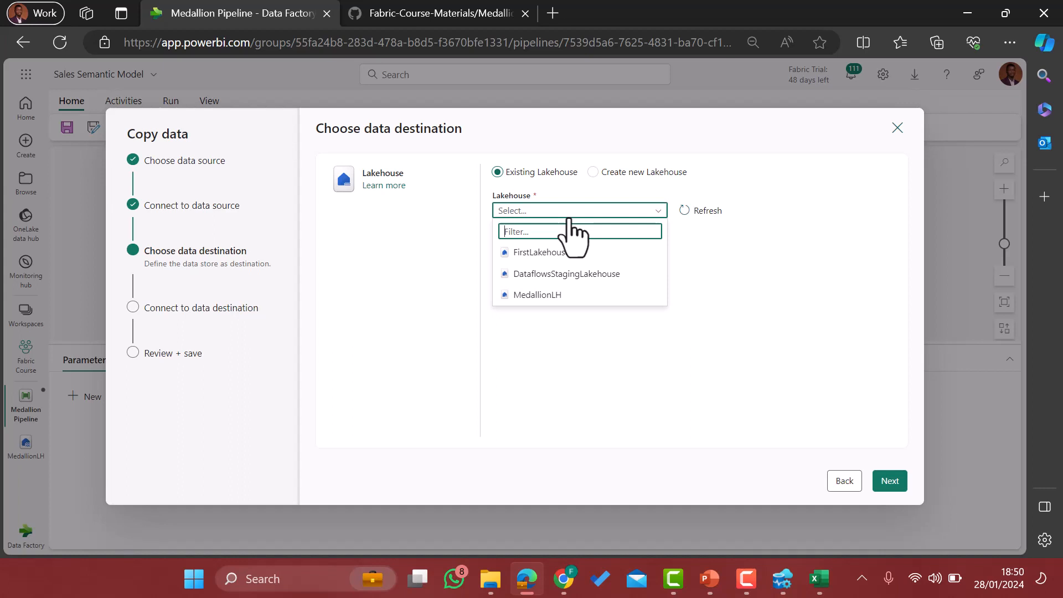
click(541, 295)
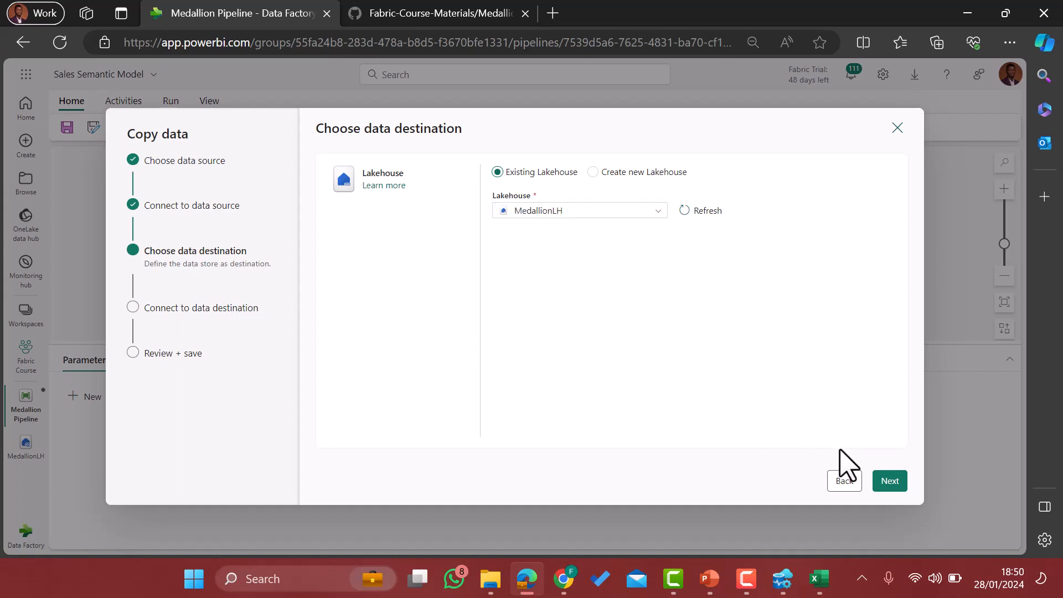
click(888, 481)
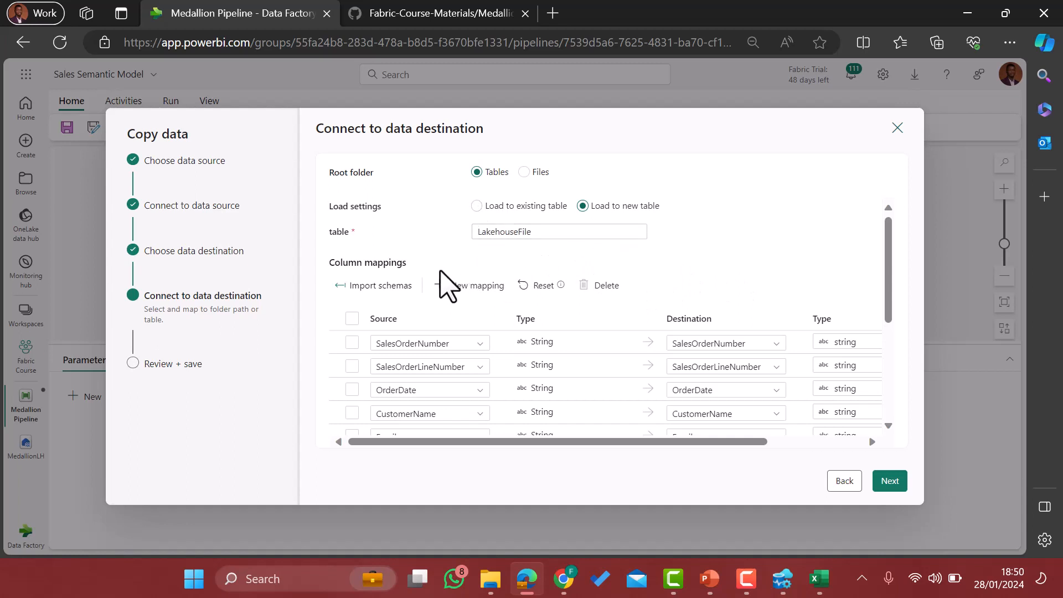
Select all column mappings for the new destination table LakehouseFile, review them and complete the copy data assistant
click(352, 321)
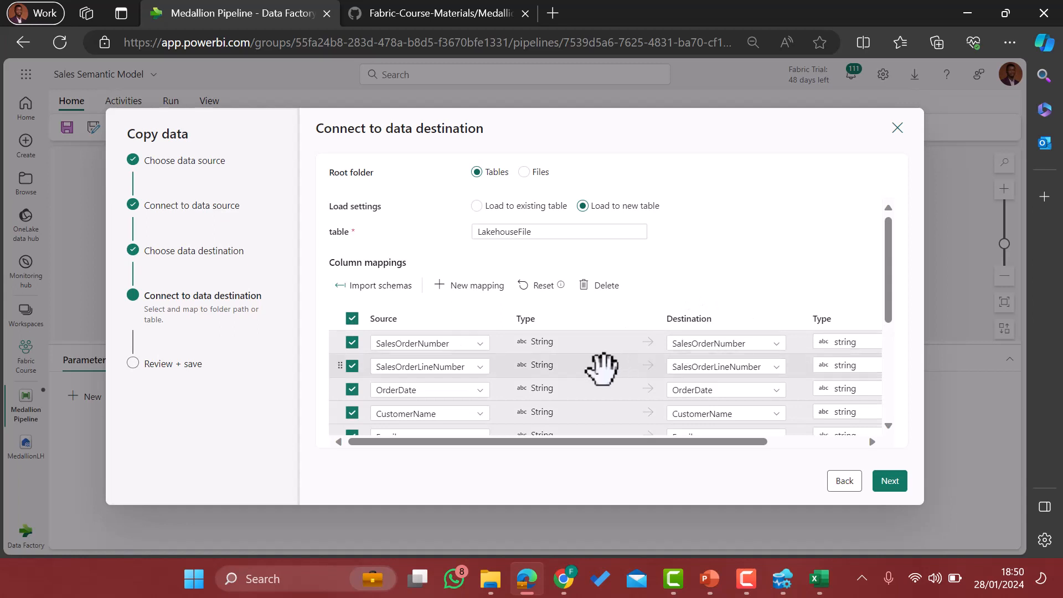
scroll(609, 368, down, 2)
scroll(602, 368, down, 3)
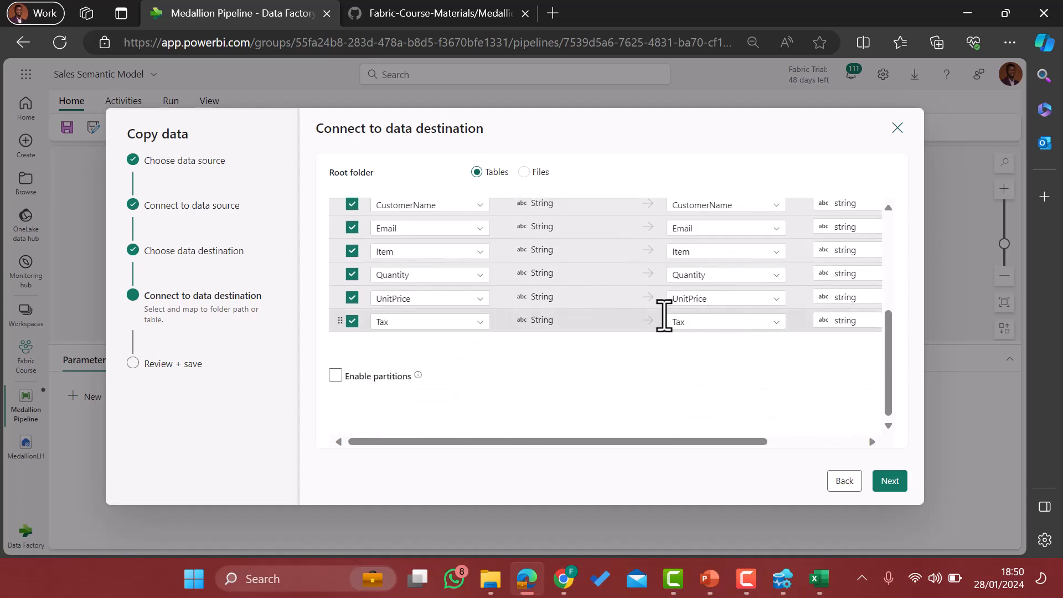
scroll(762, 304, right, 3)
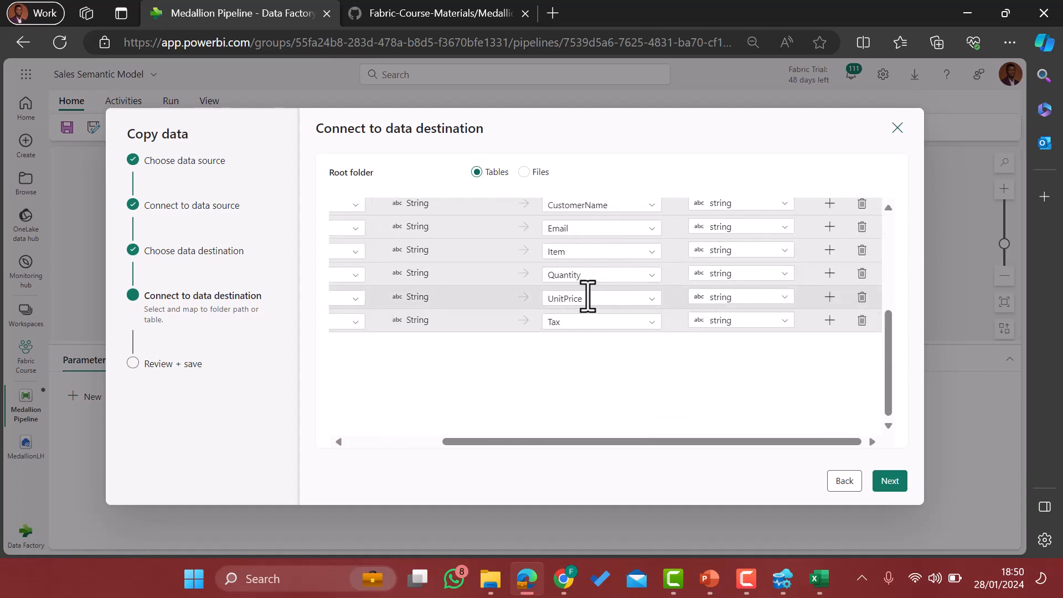
scroll(609, 304, up, 3)
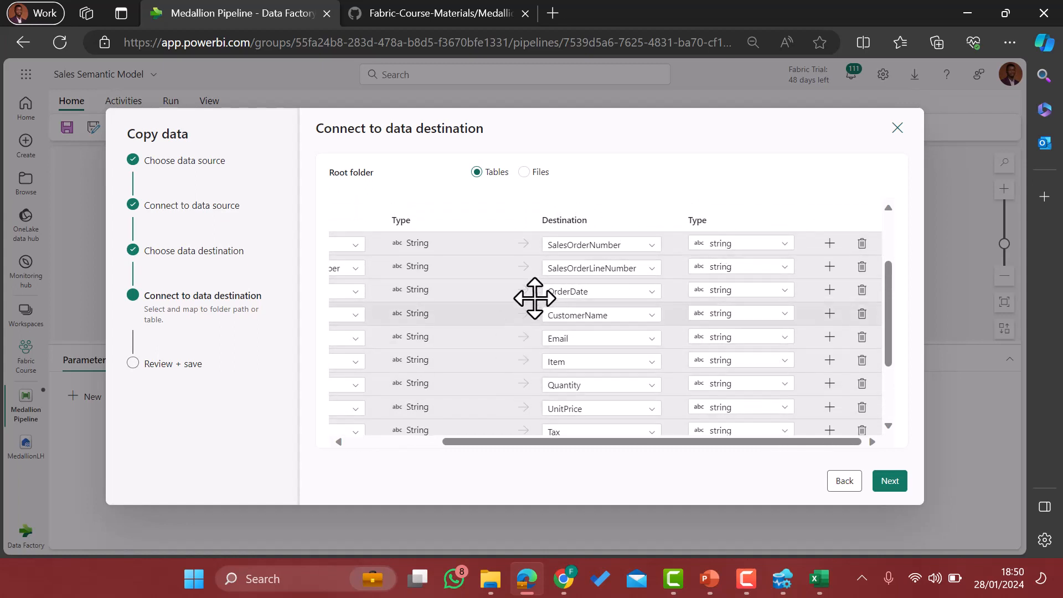
scroll(628, 387, down, 3)
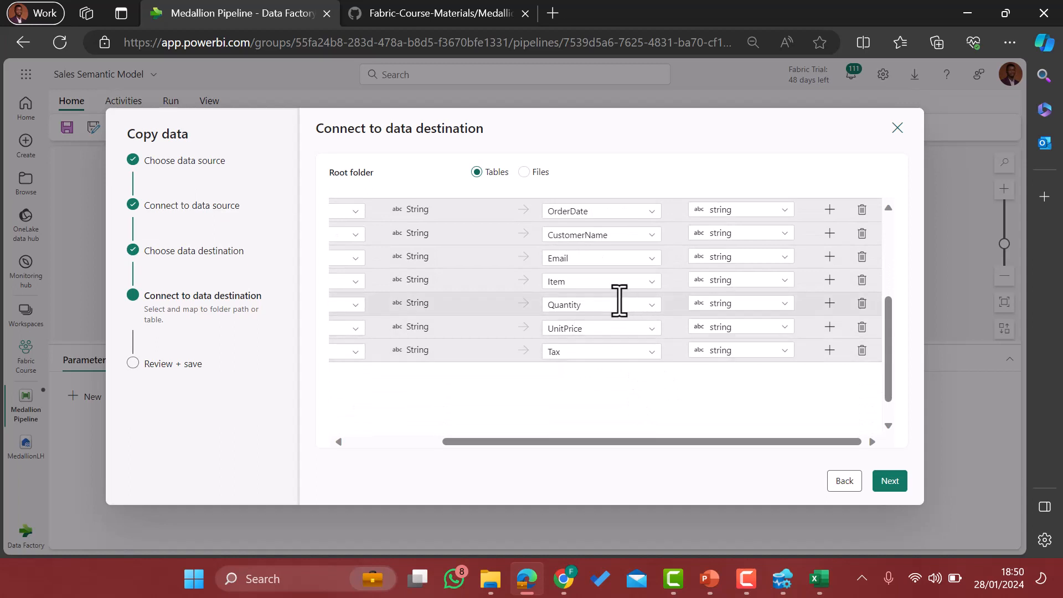
scroll(619, 301, up, 1)
scroll(619, 301, up, 1)
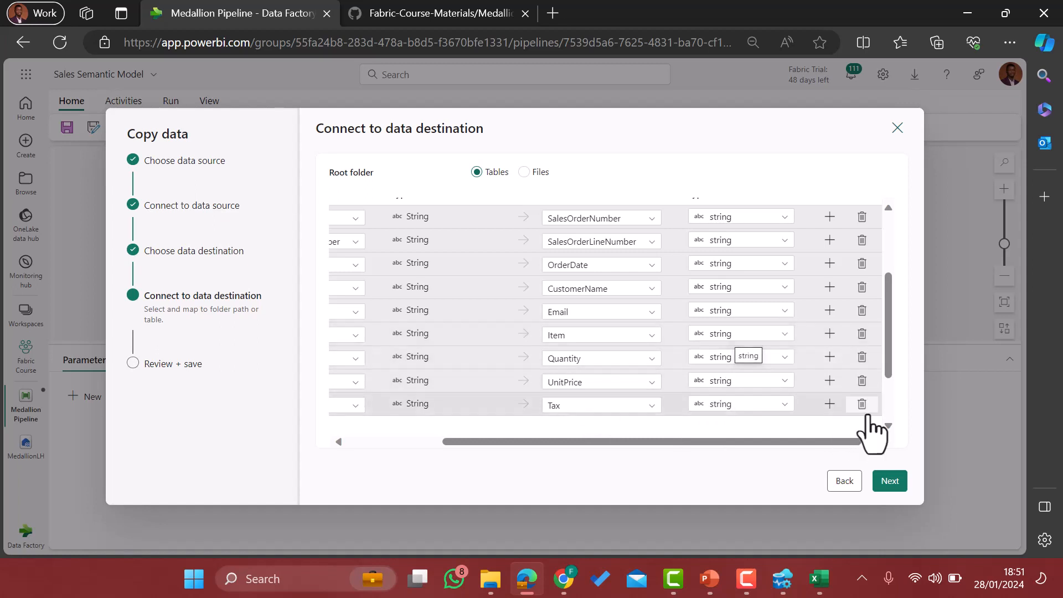
click(889, 481)
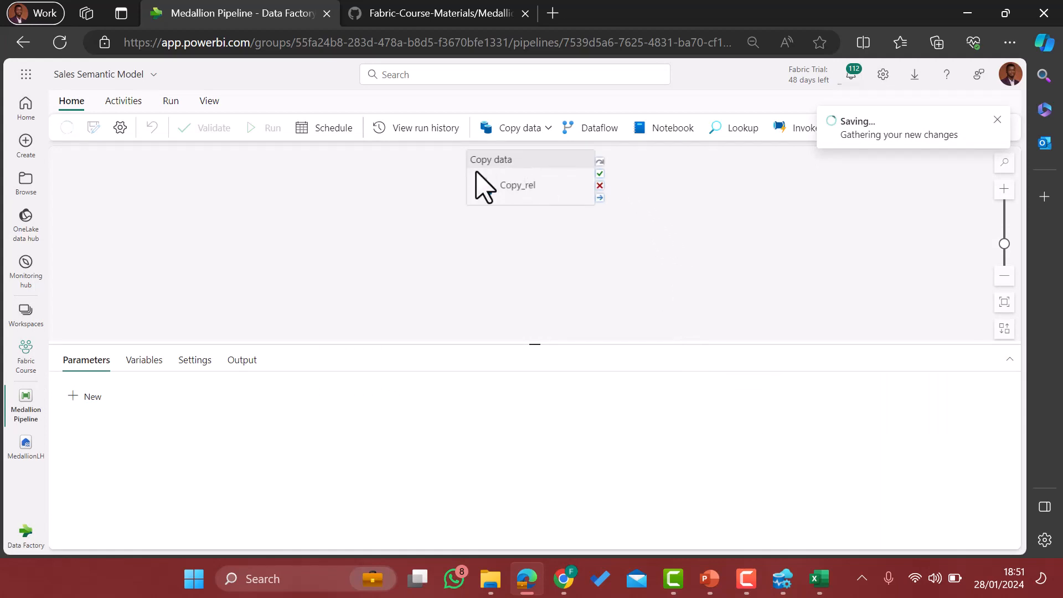
Set the destination table name of the Copy_rel activity to Silver_Sales and check its column mapping
click(483, 186)
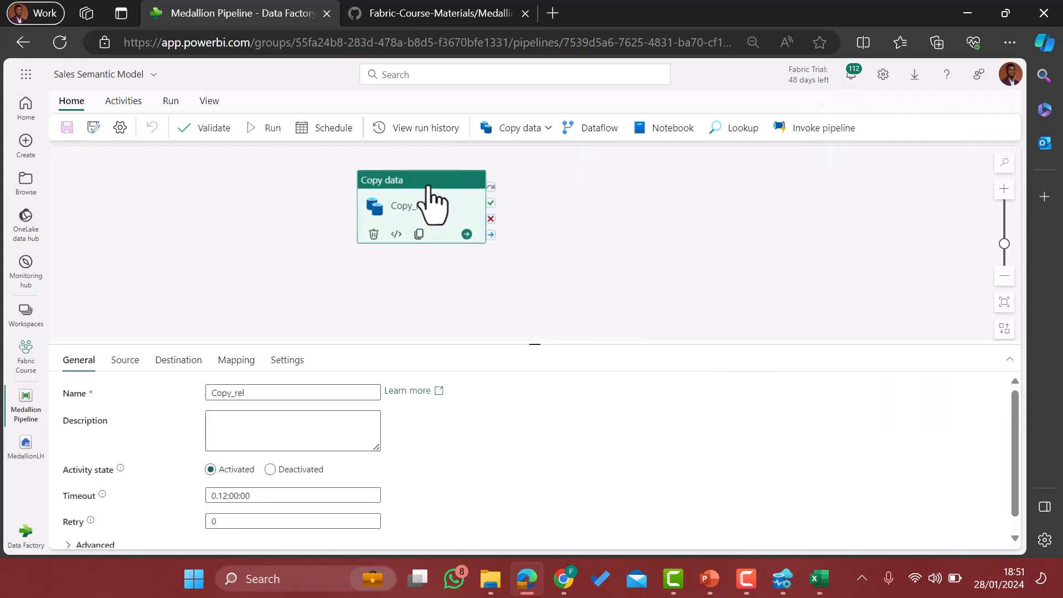
click(342, 246)
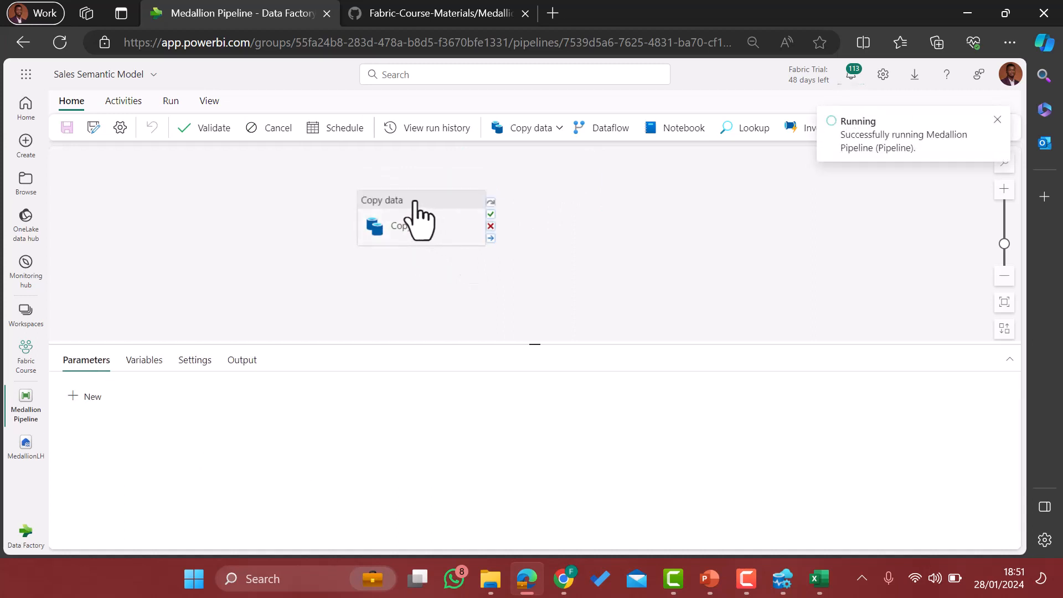
click(414, 219)
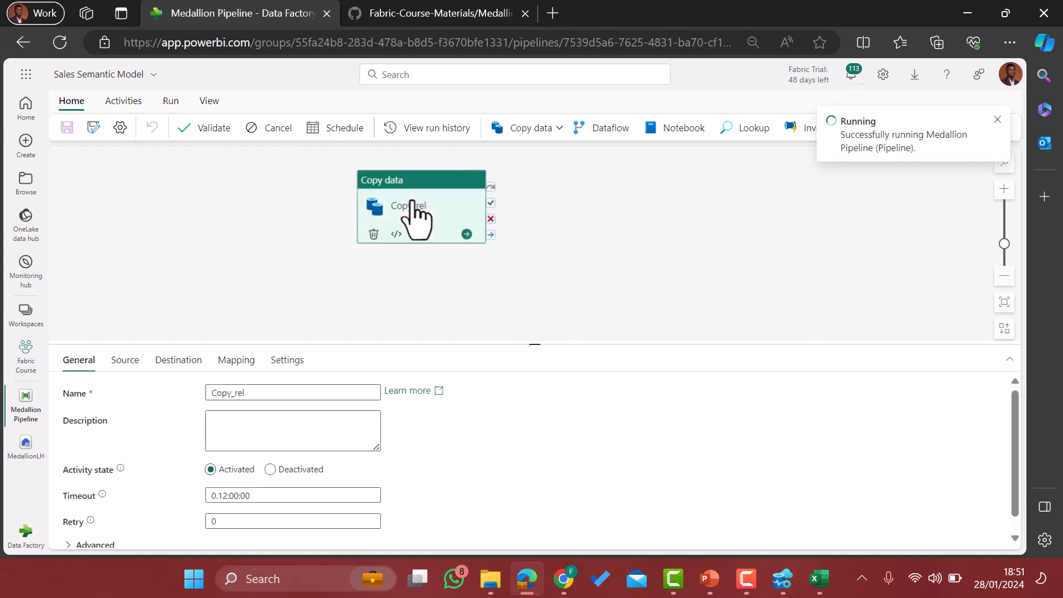
click(132, 372)
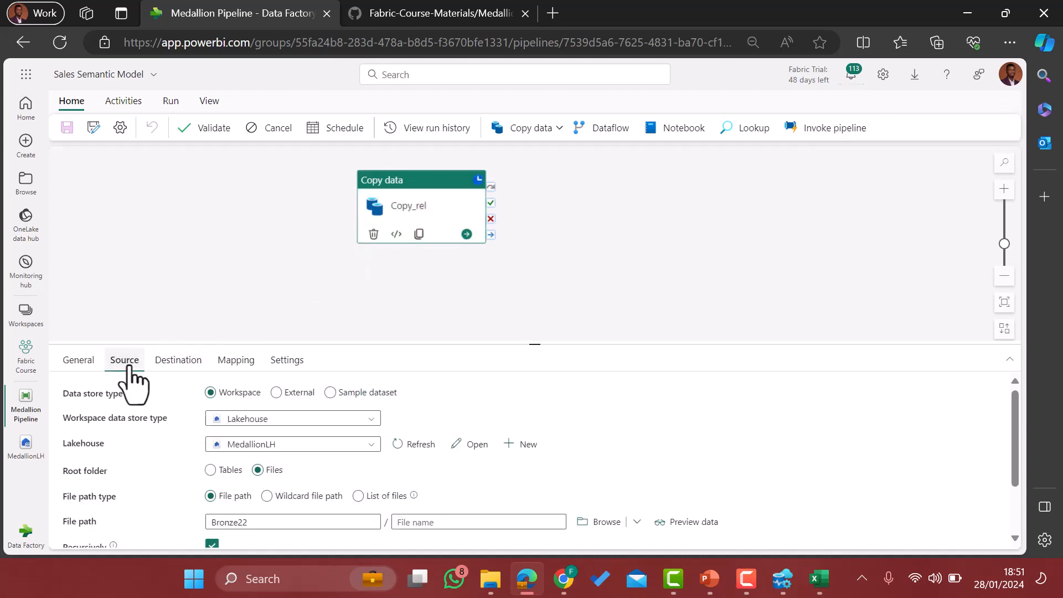
click(169, 362)
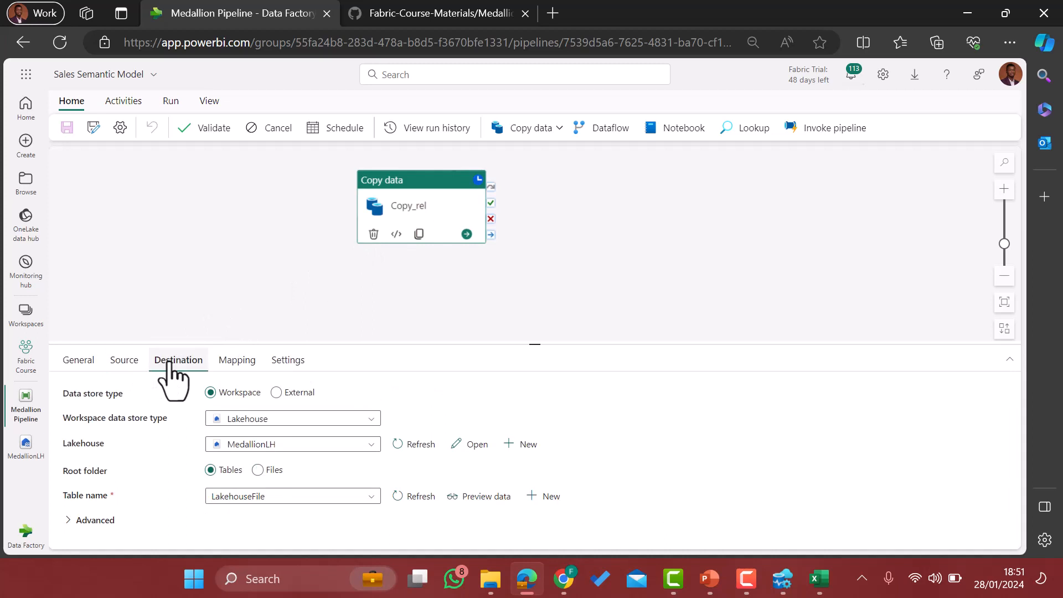
click(270, 496)
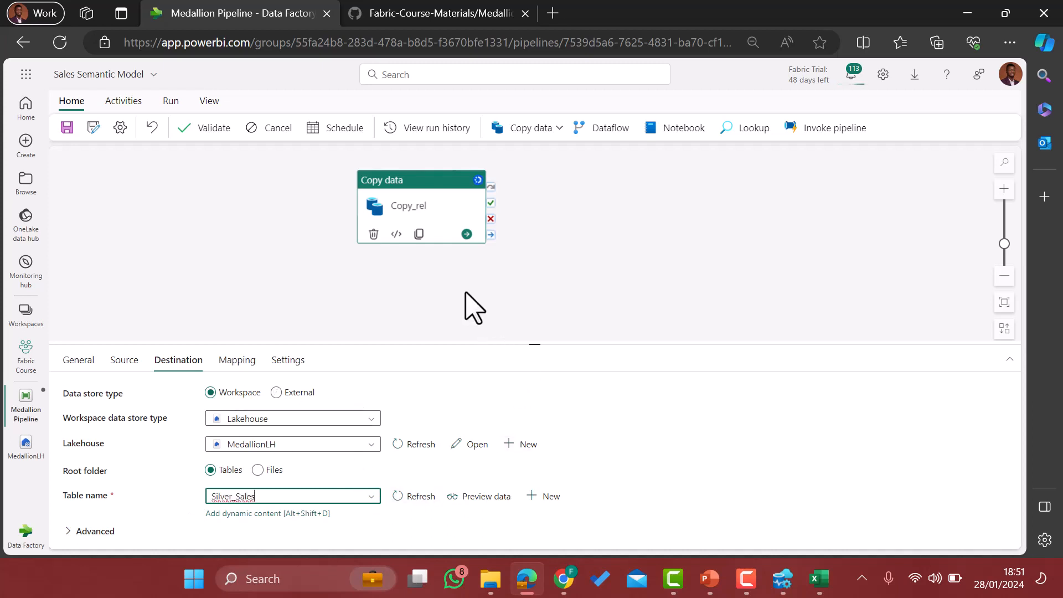
click(236, 361)
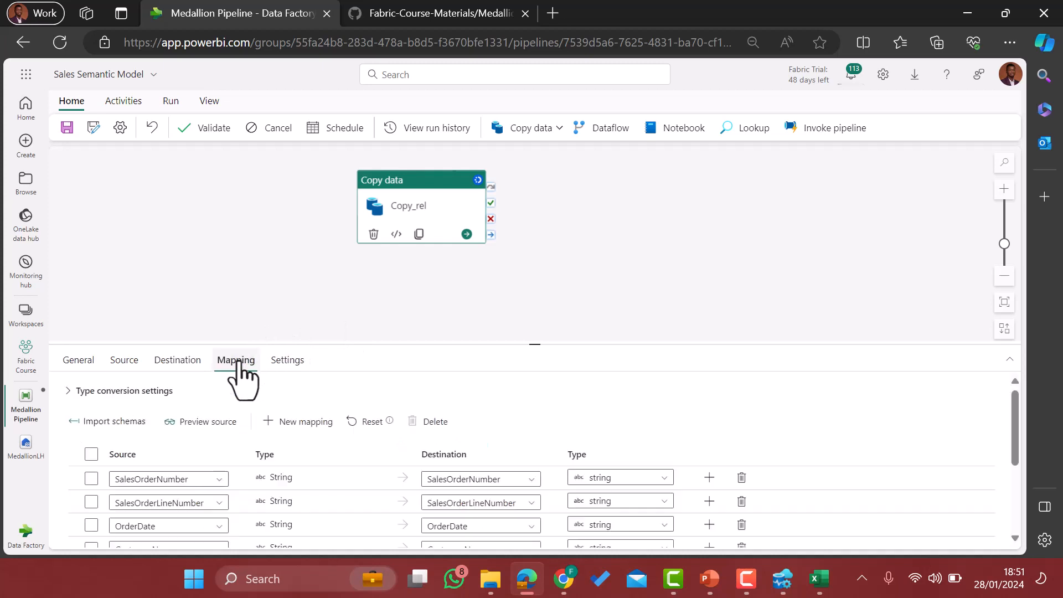
Cancel the current run of the Medallion Pipeline and validate the pipeline with its changed destination
click(270, 129)
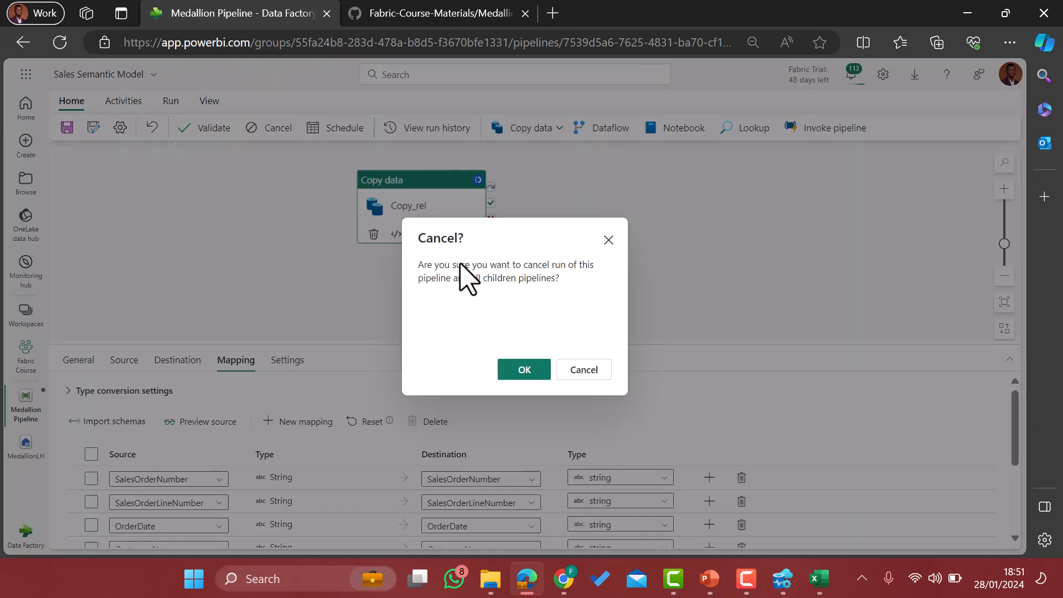
click(524, 370)
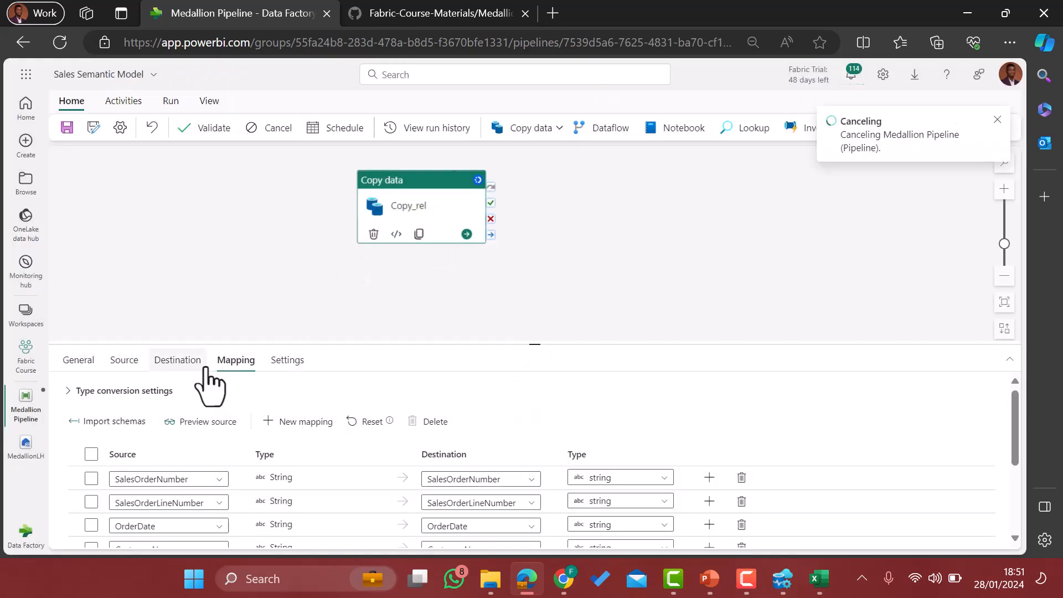
click(174, 361)
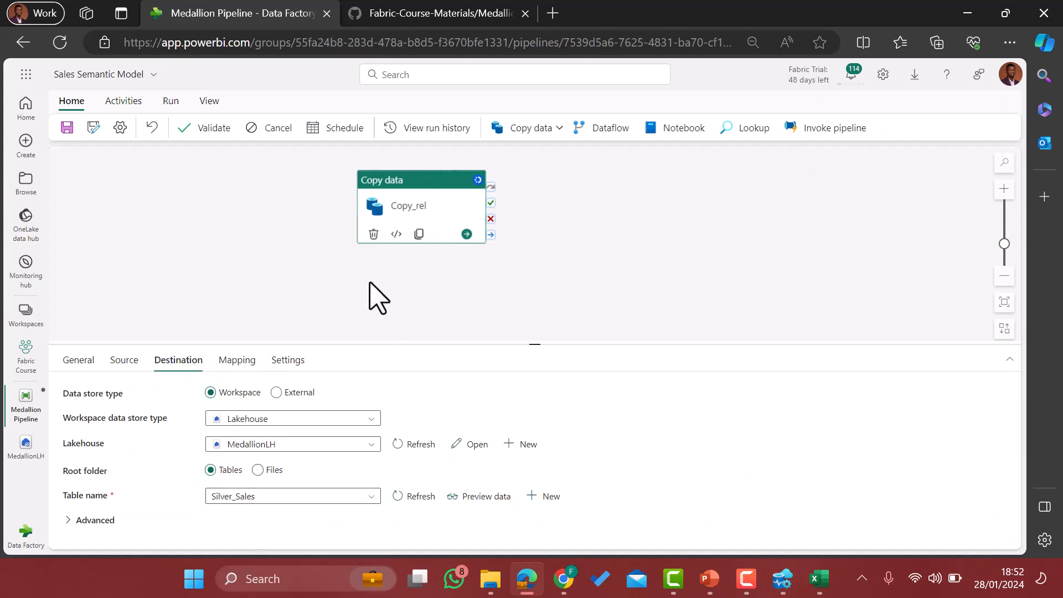
click(206, 128)
click(270, 131)
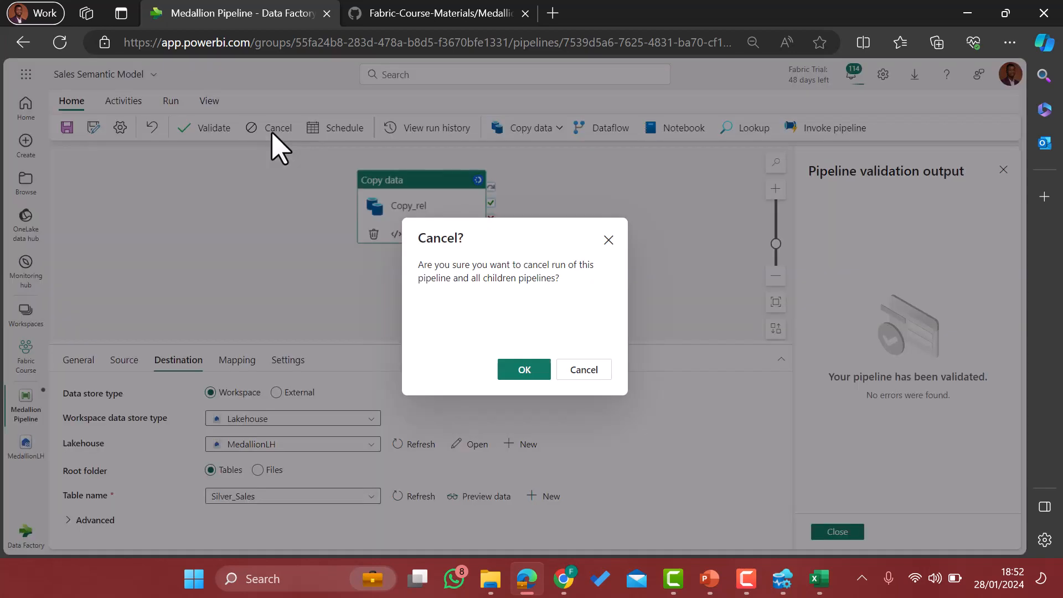
click(526, 369)
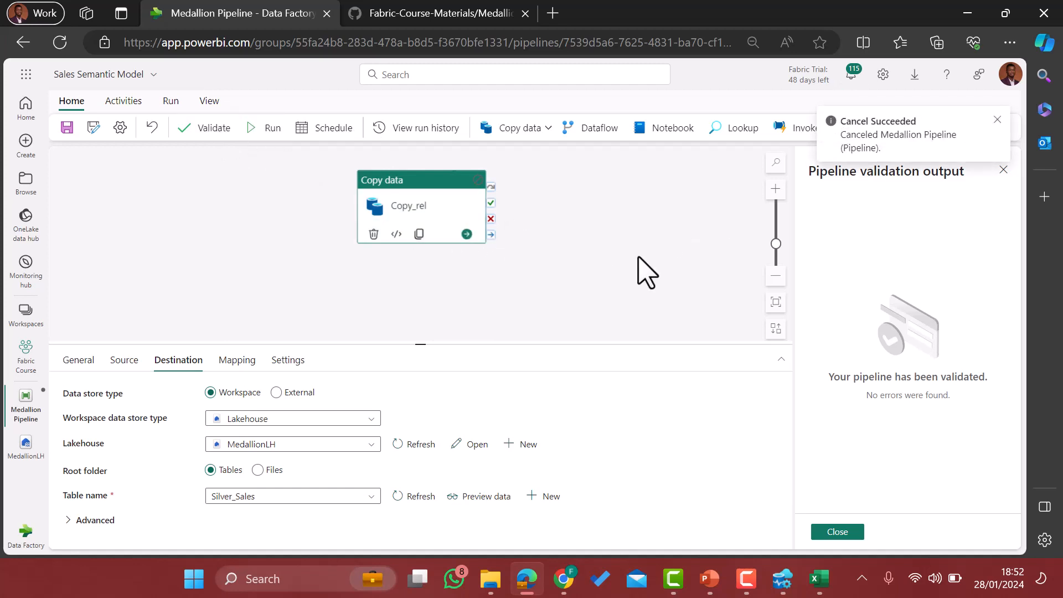
Validate, save and run the Medallion Pipeline, and move the Copy data activity further left on the canvas
click(196, 134)
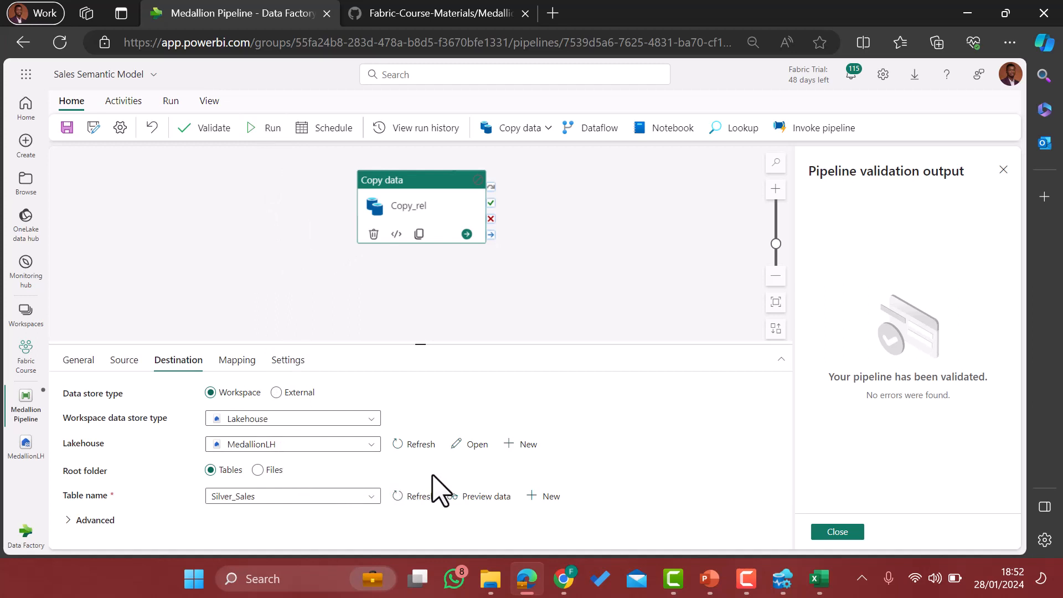
click(263, 133)
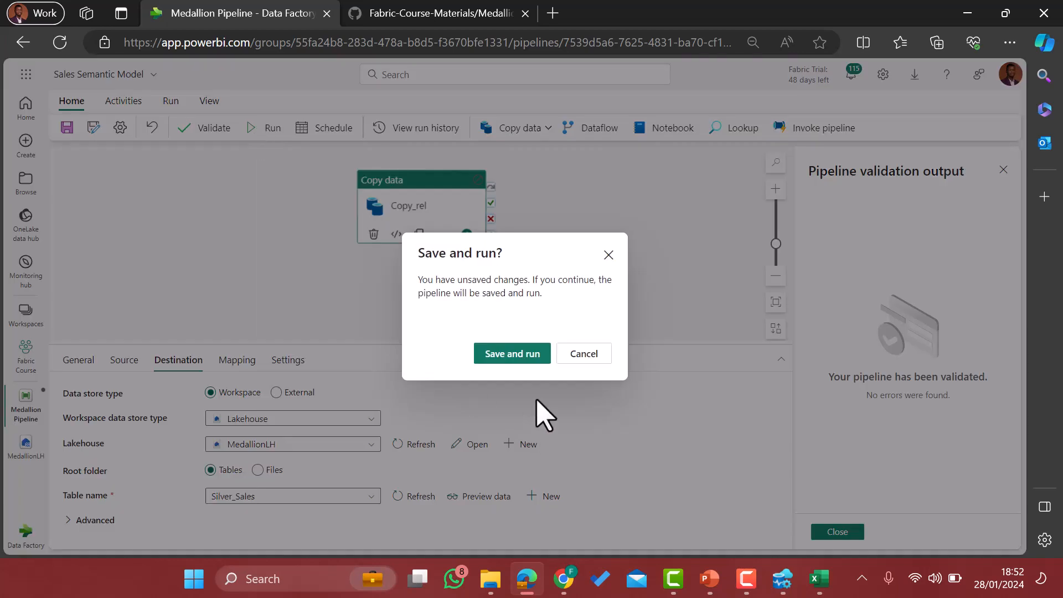
click(511, 354)
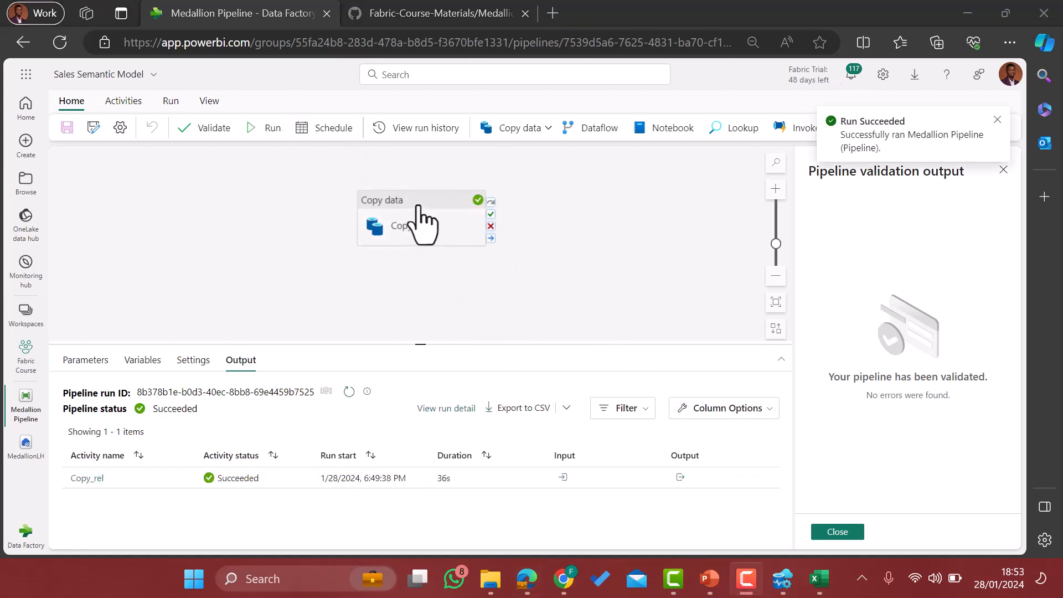
drag(419, 206, 288, 192)
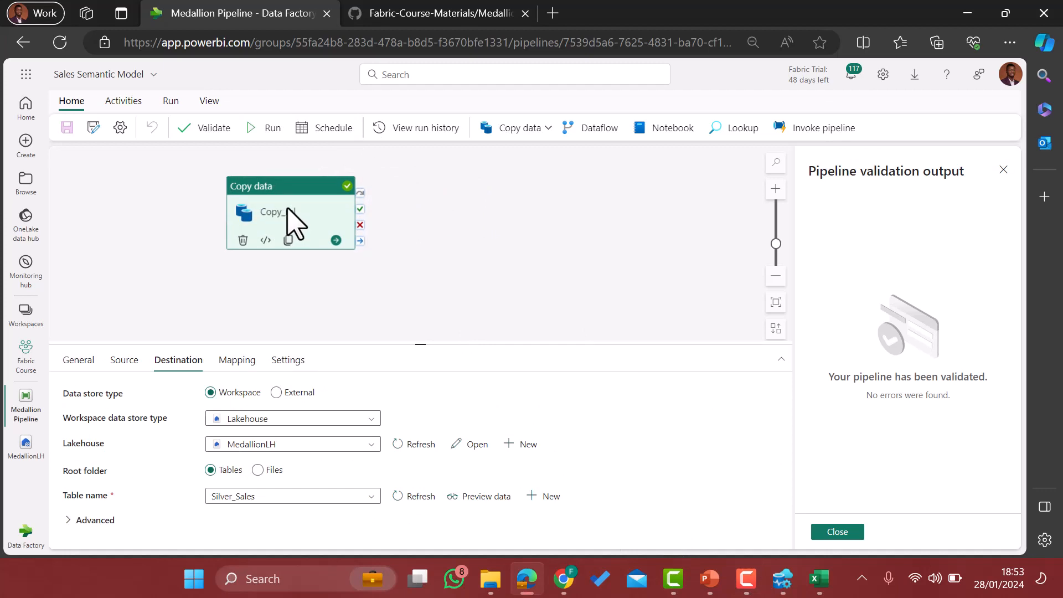
Refresh the tables of the MedallionLH lakehouse and preview the data of the Silver_Sales table
click(25, 450)
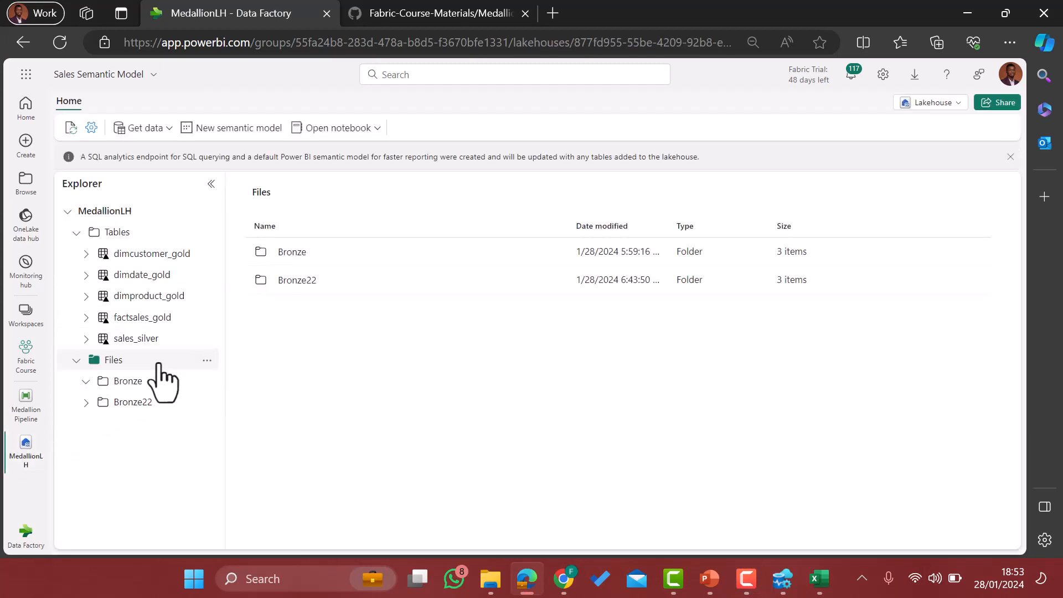
click(207, 233)
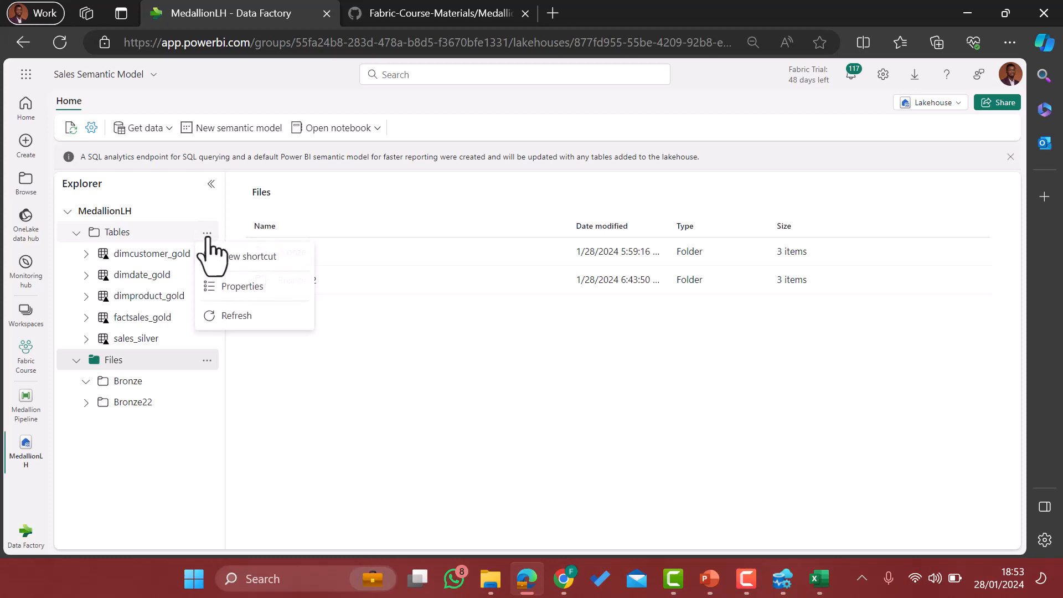
click(236, 316)
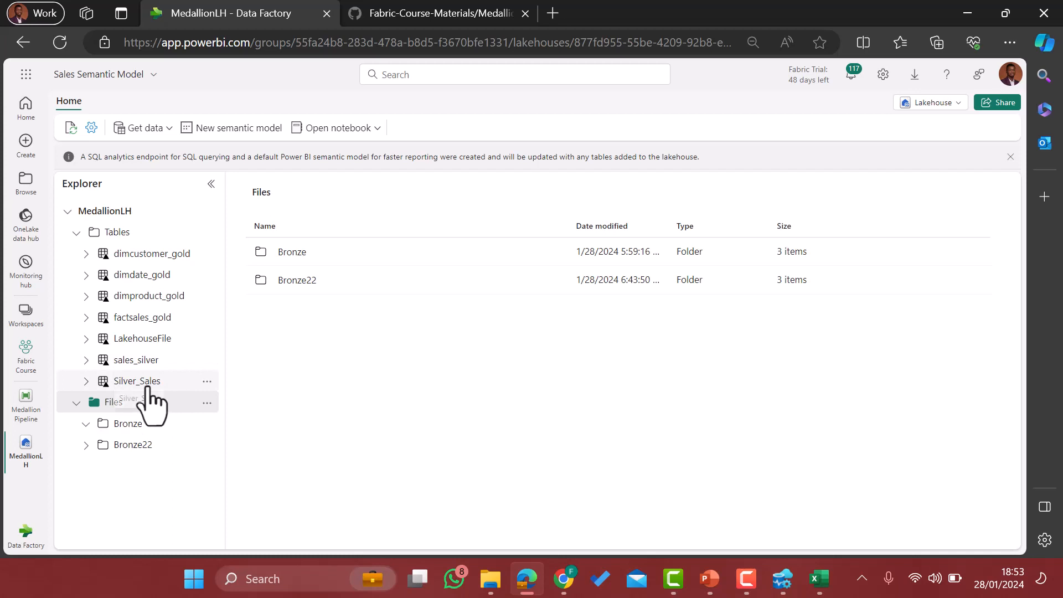
click(158, 381)
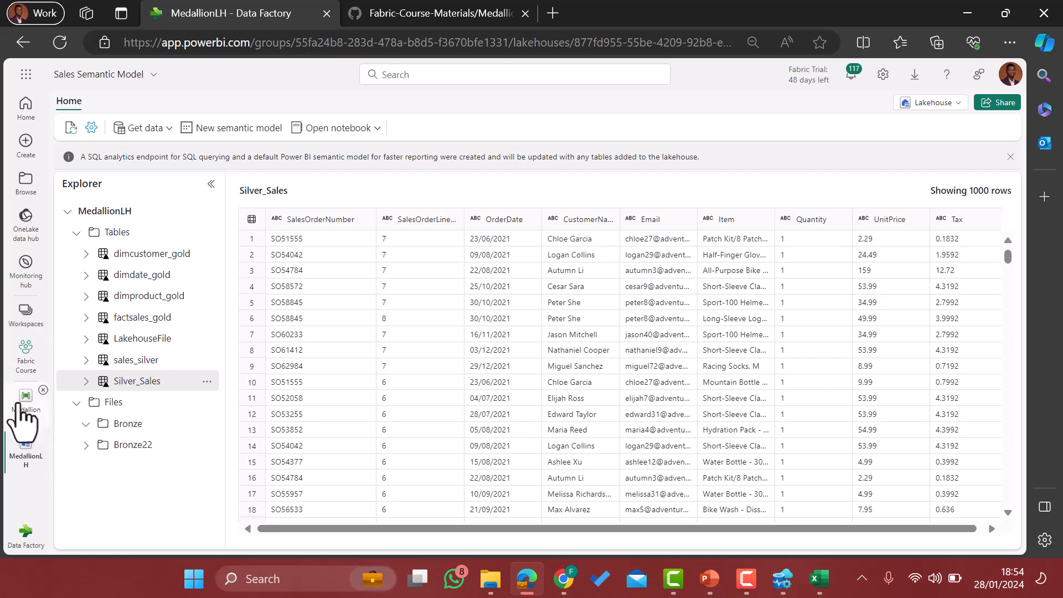
Return to the Medallion Pipeline, dismiss the validation output and add a Dataflow activity to the canvas
click(25, 403)
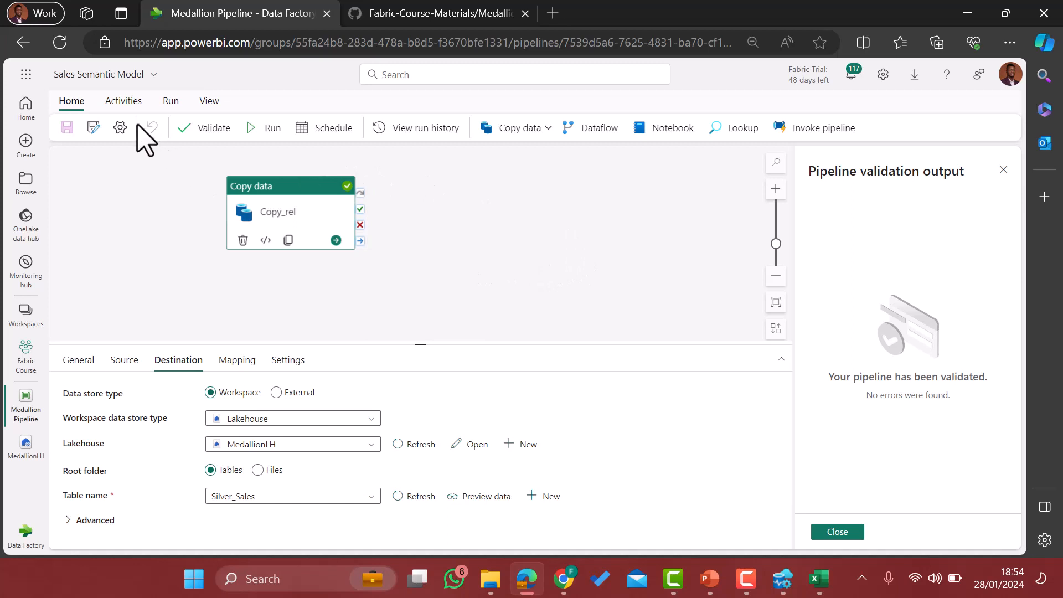
click(123, 100)
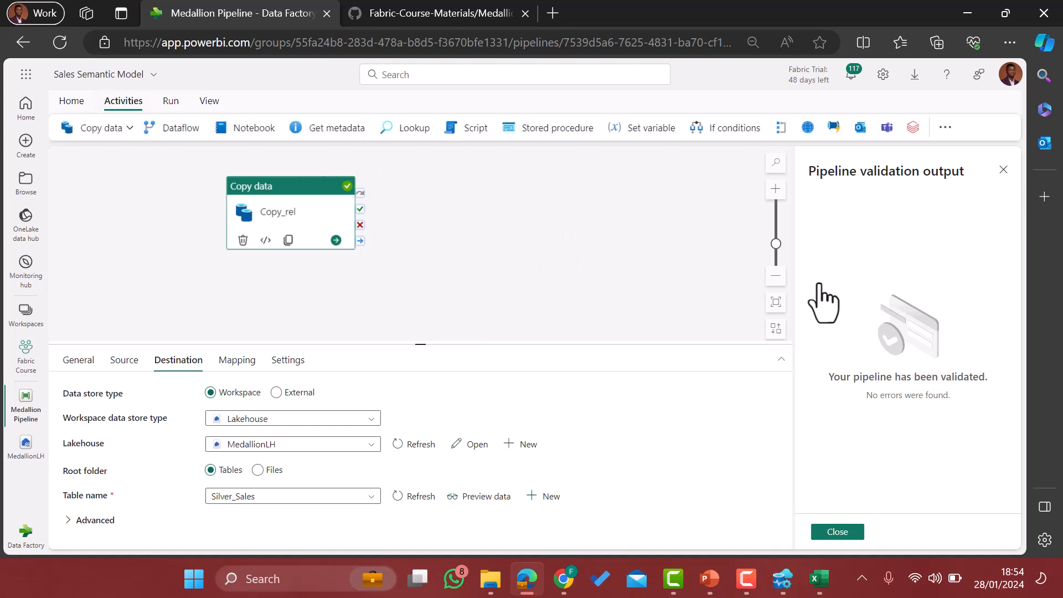
click(1003, 169)
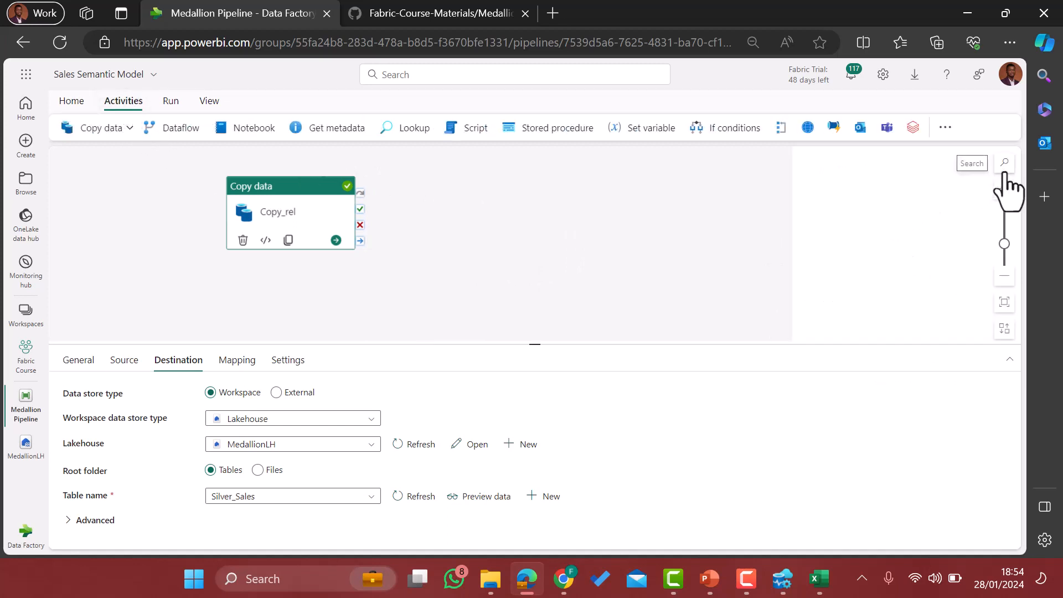
click(176, 128)
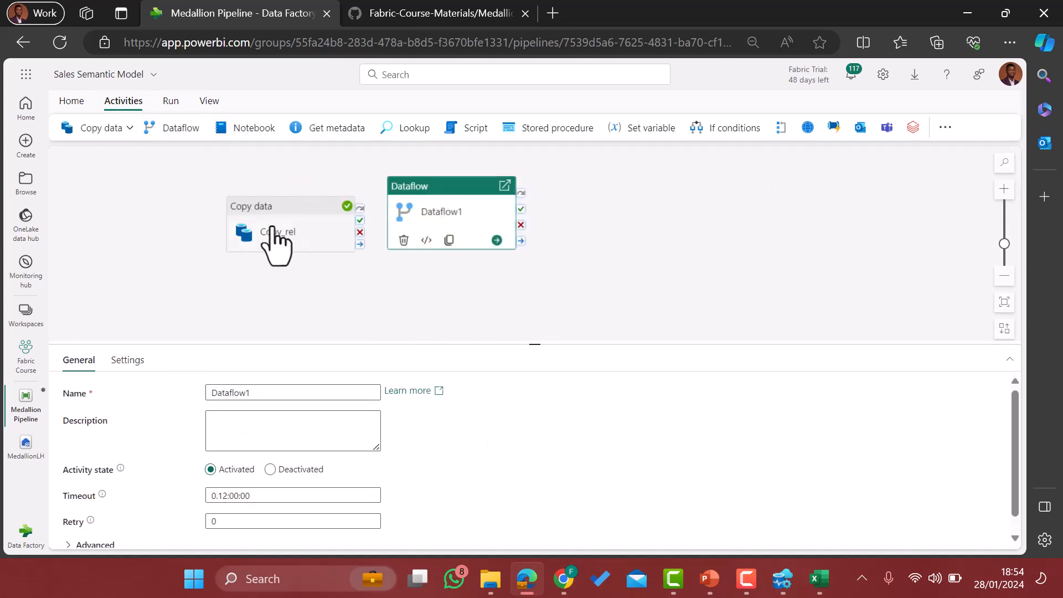
Space the Copy data and Dataflow activities apart and link Copy_rel to the Dataflow activity with an On success connection
drag(275, 206, 210, 185)
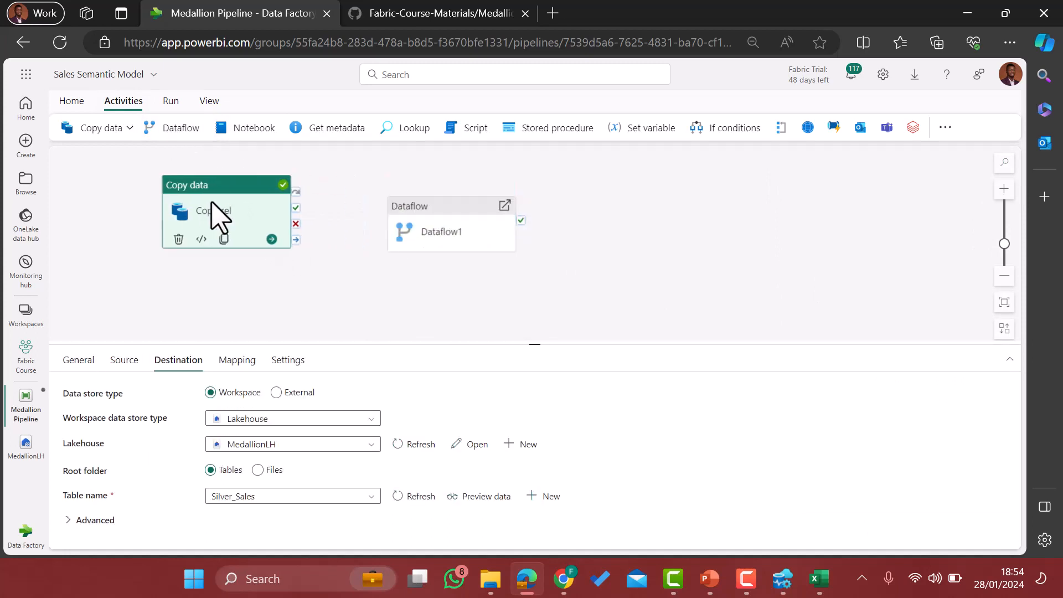
drag(427, 210, 449, 200)
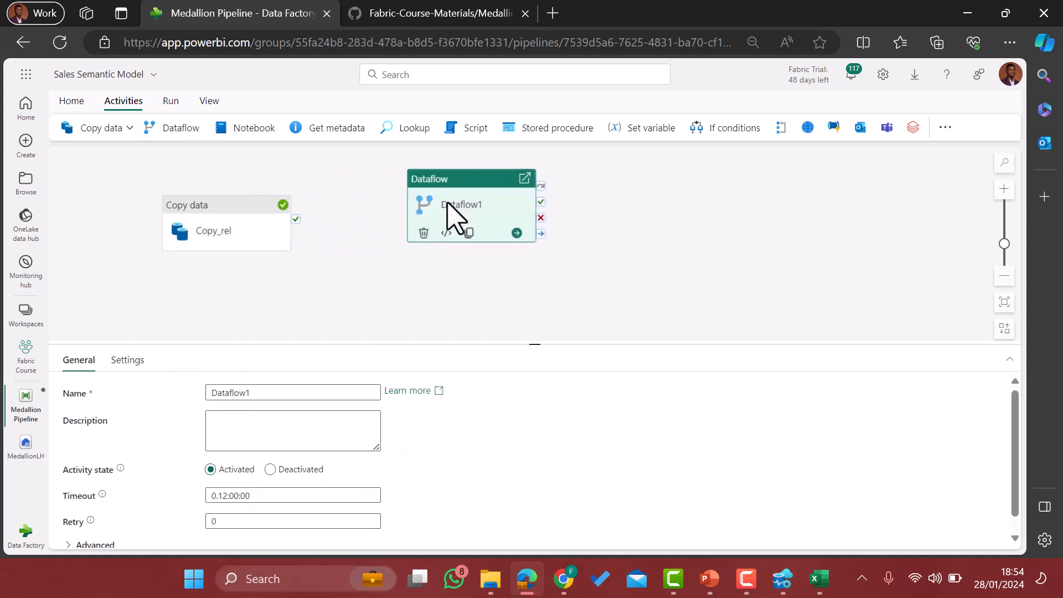
click(238, 224)
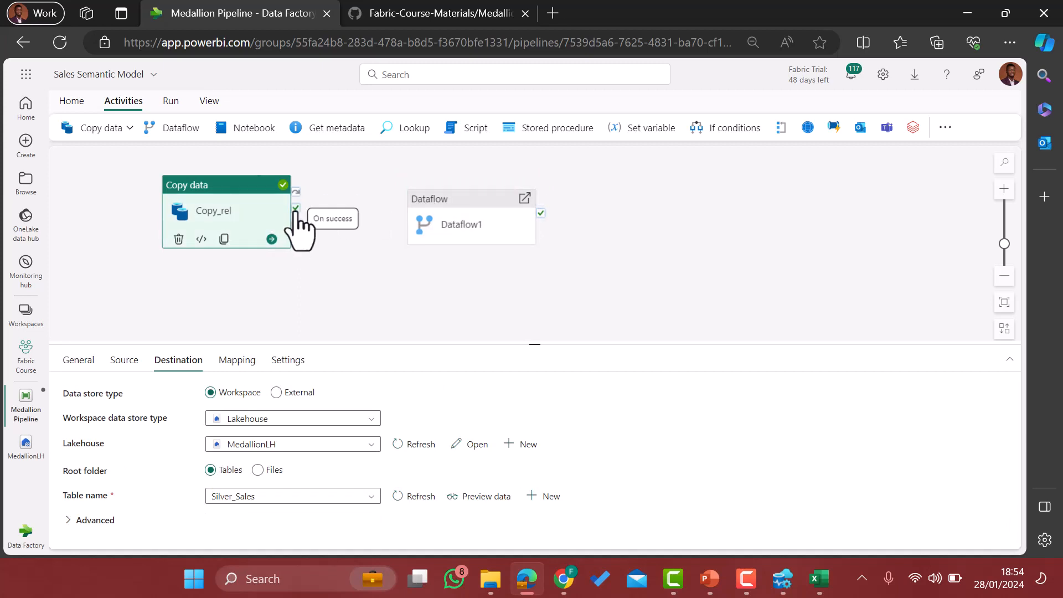
drag(297, 212, 412, 214)
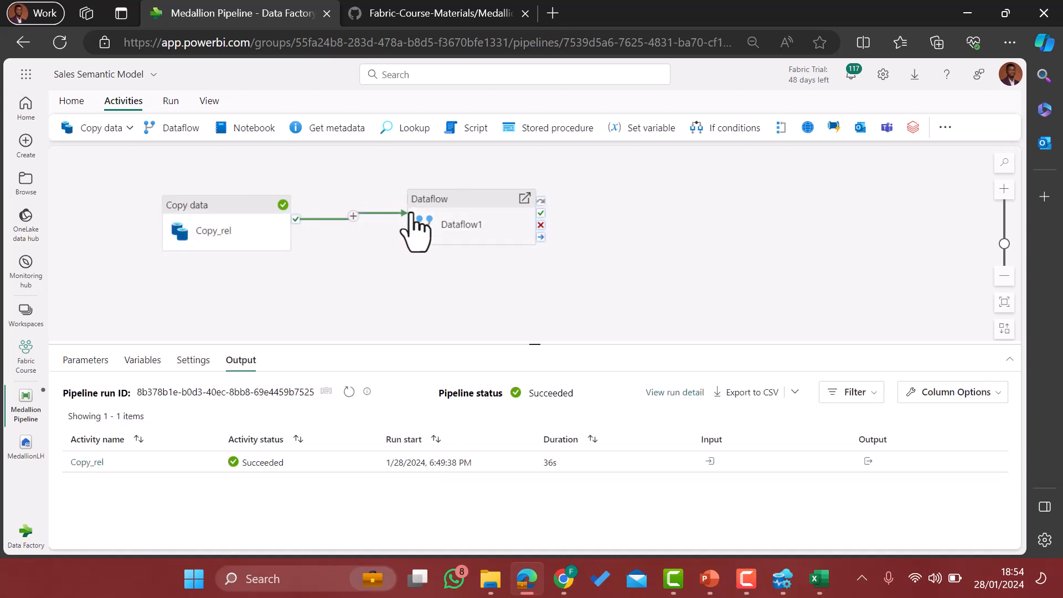
Check the existing dataflows offered for the Dataflow activity in the Fabric Course workspace and create a new dataflow instead
click(465, 205)
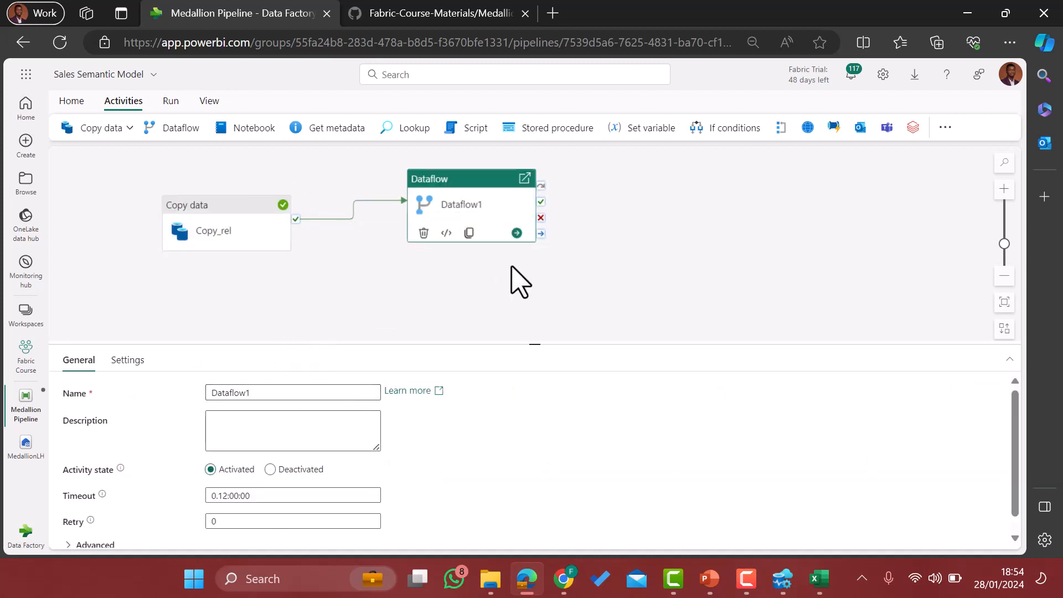
click(127, 366)
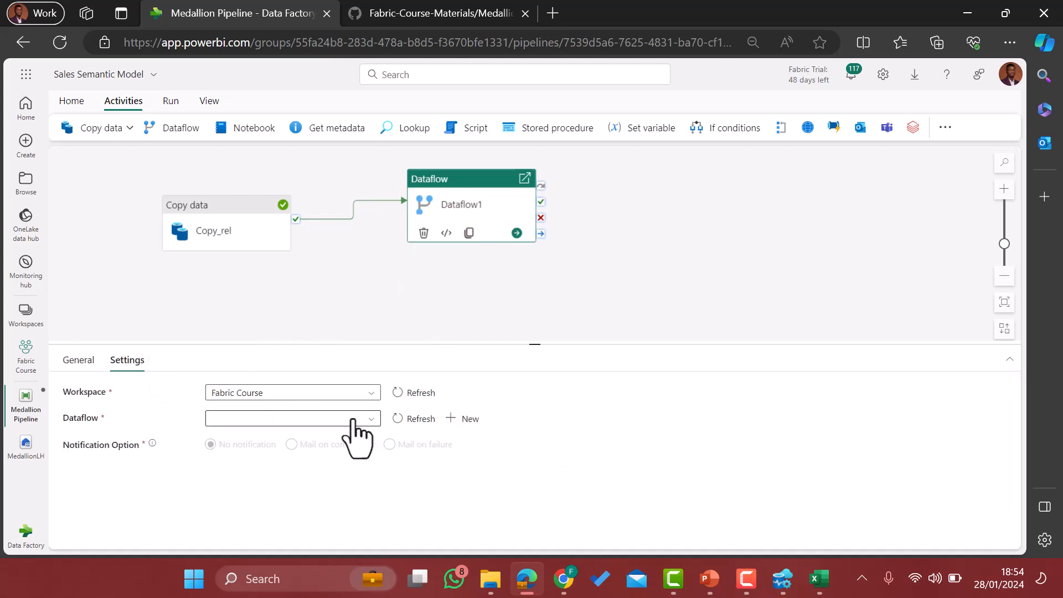
click(370, 419)
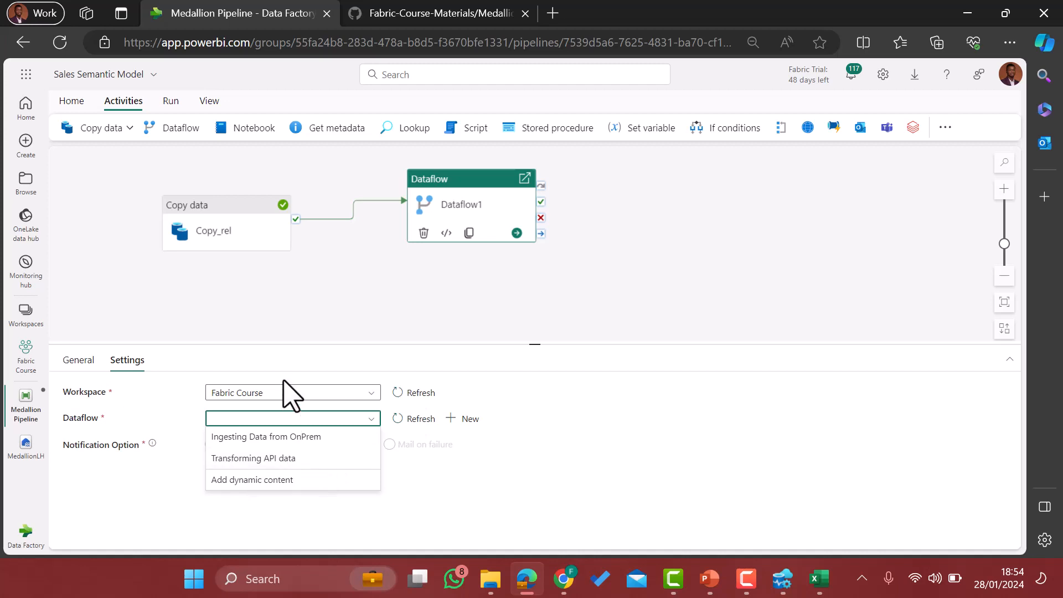
click(505, 408)
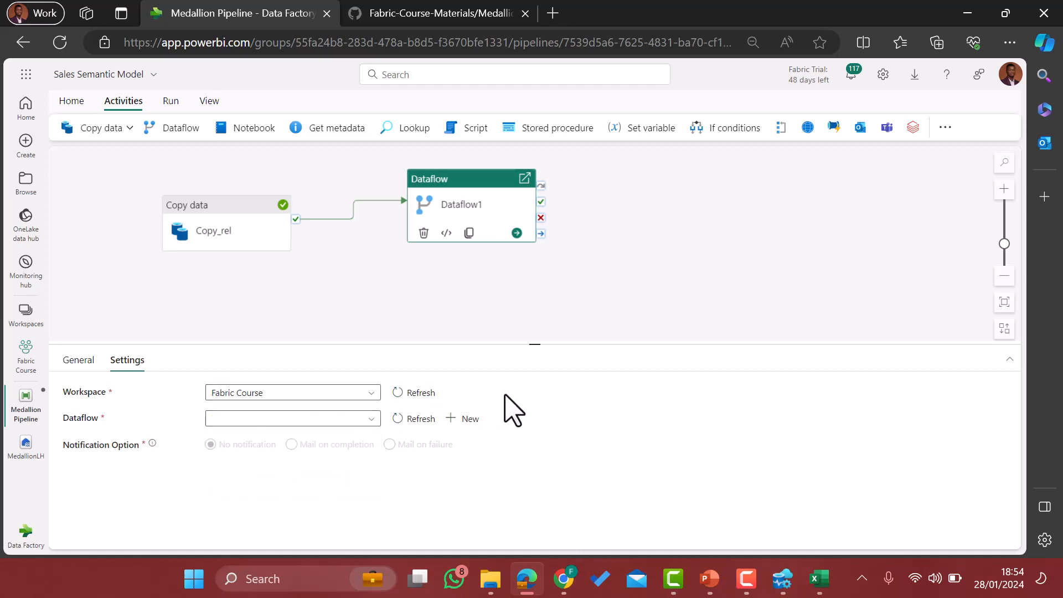
click(467, 419)
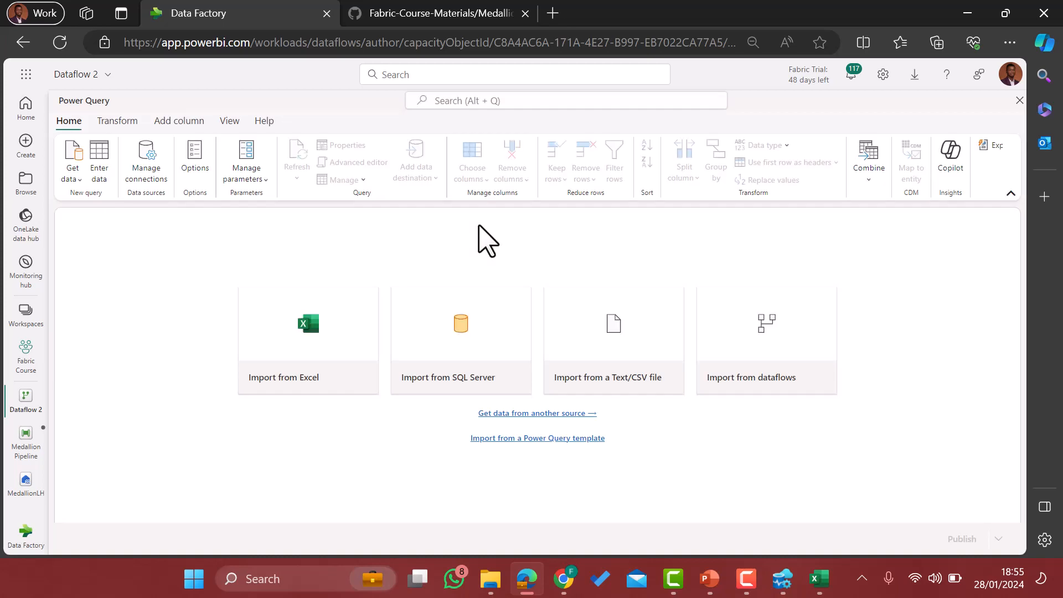
Rename the new dataflow as Dataflow Medallion
click(96, 76)
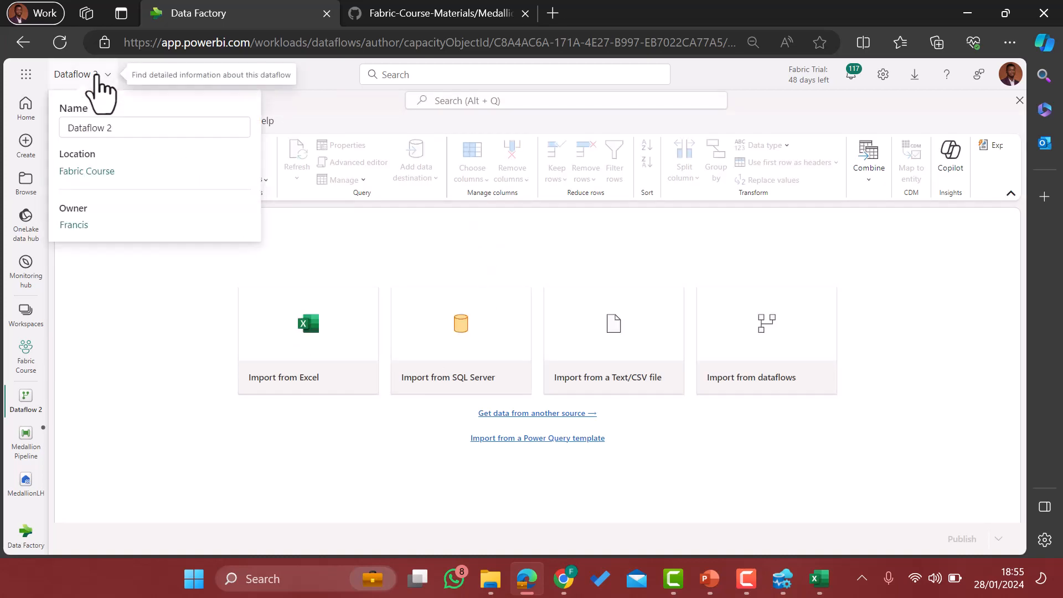
click(123, 129)
key(BackSpace)
key(BackSpace)
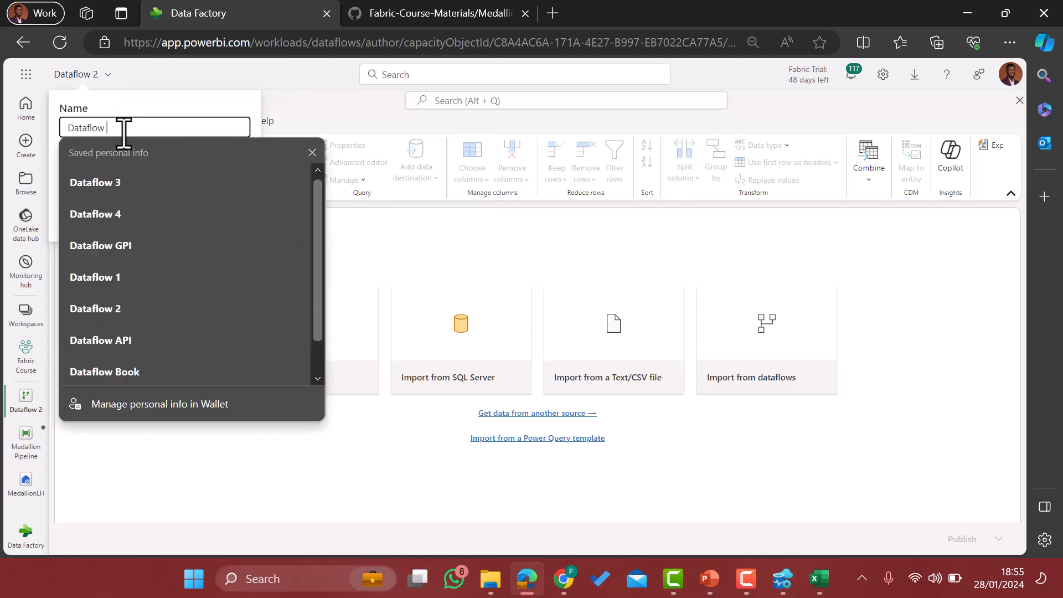
text(Medallion)
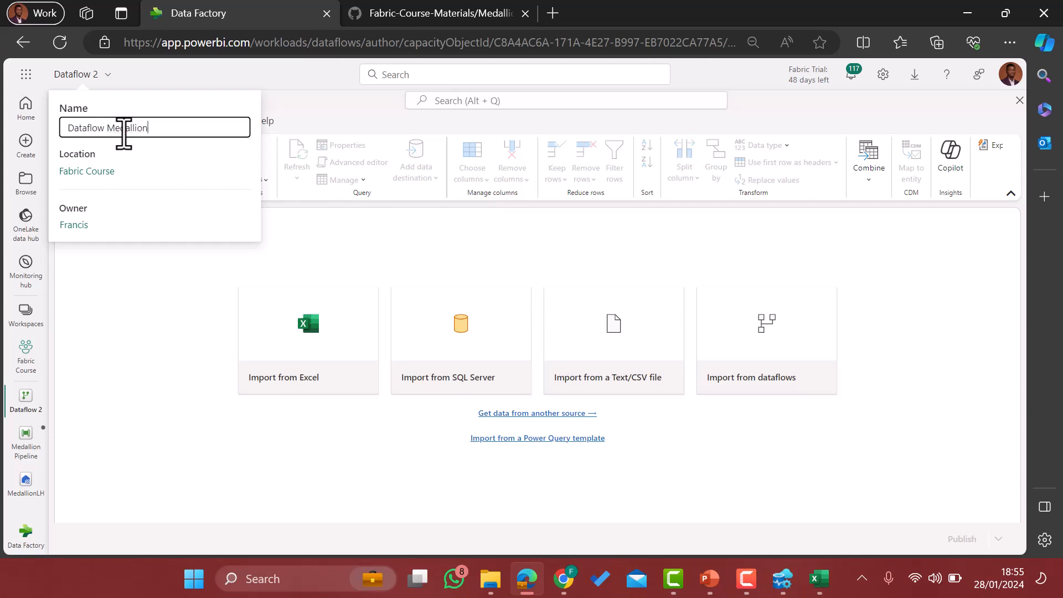
click(148, 253)
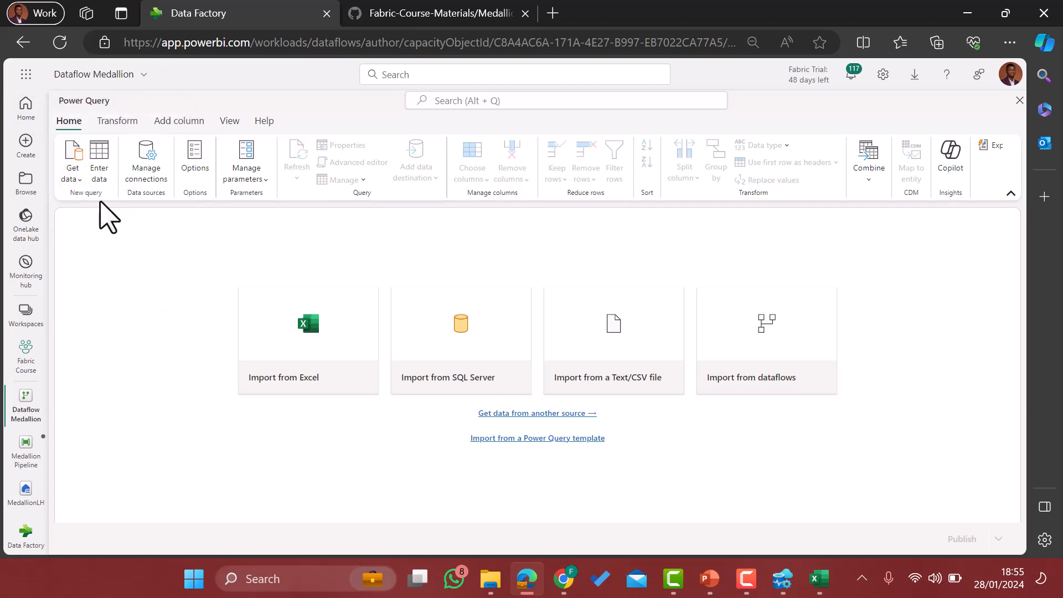
Connect the dataflow to a new Microsoft Fabric Lakehouse source using the existing Lakehouse (none) connection
click(80, 182)
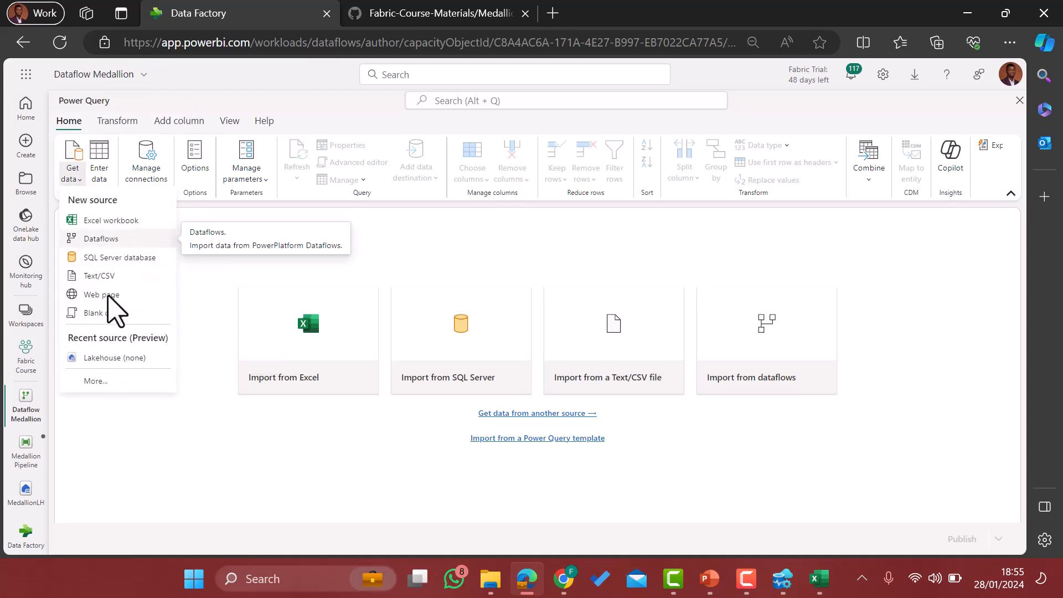
click(98, 382)
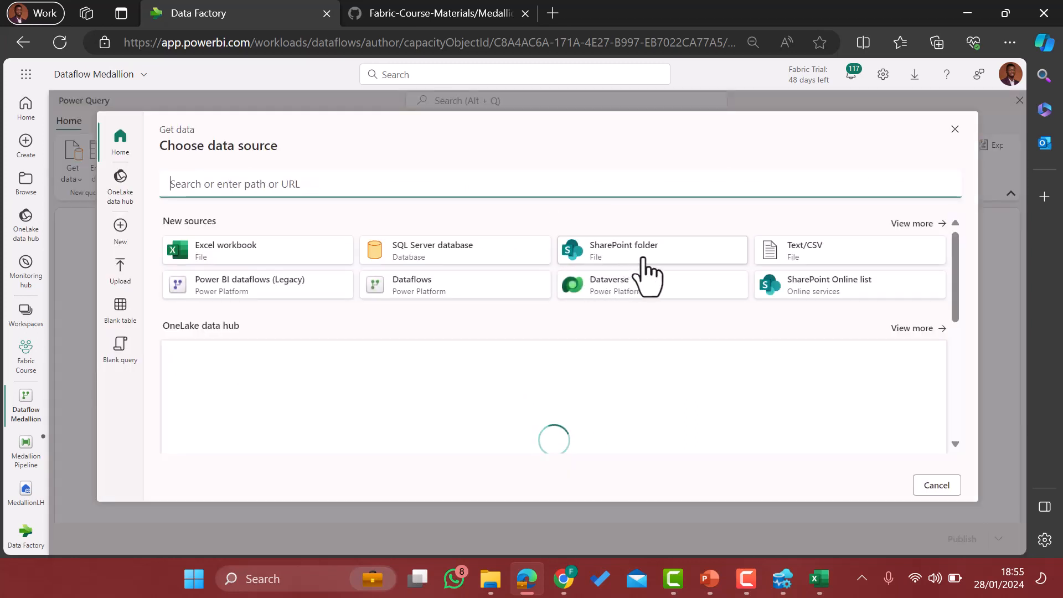
click(920, 224)
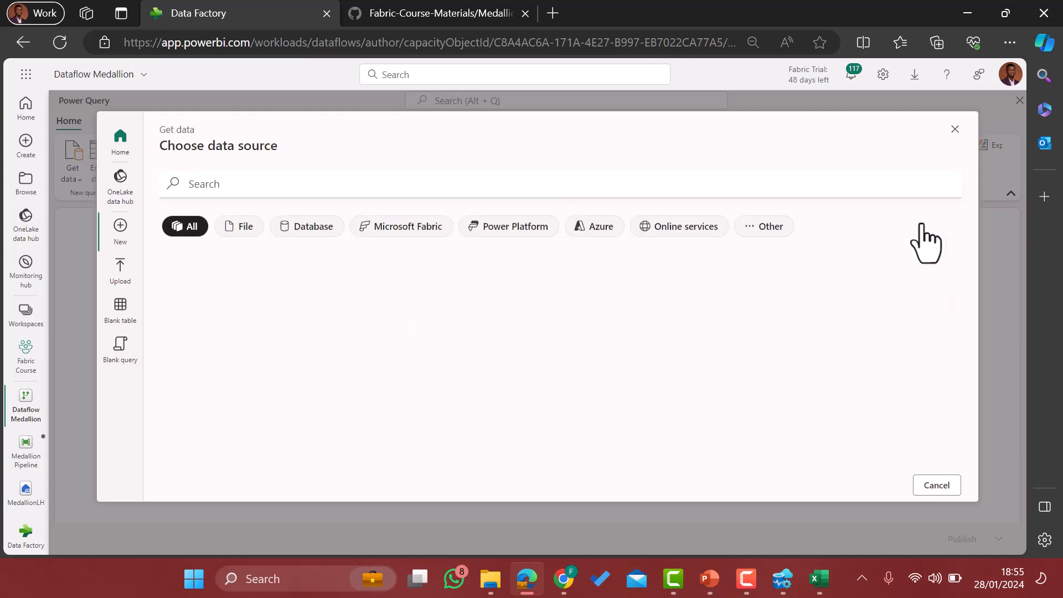
click(413, 228)
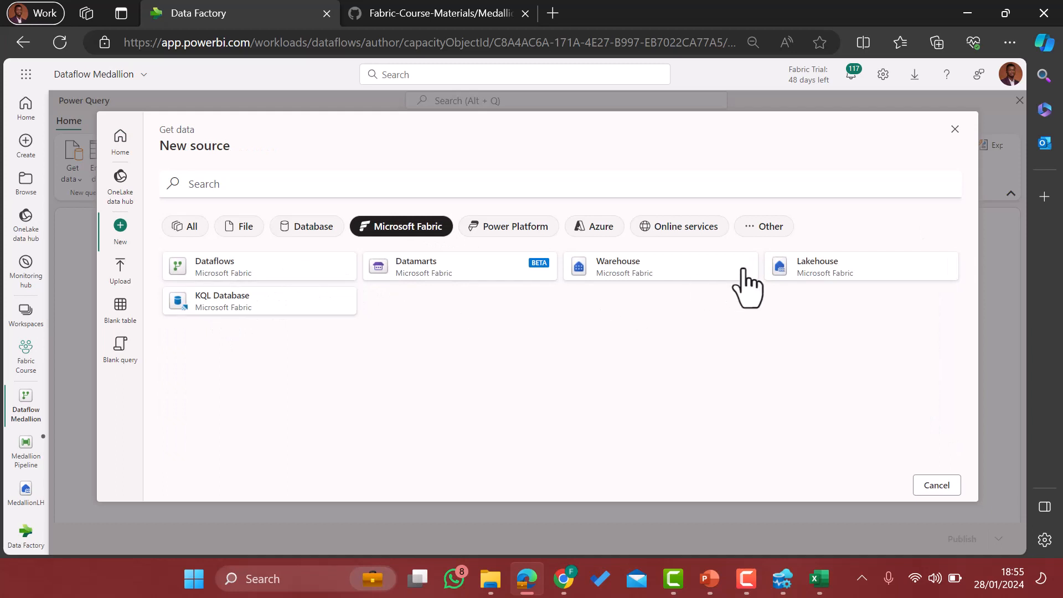
click(842, 271)
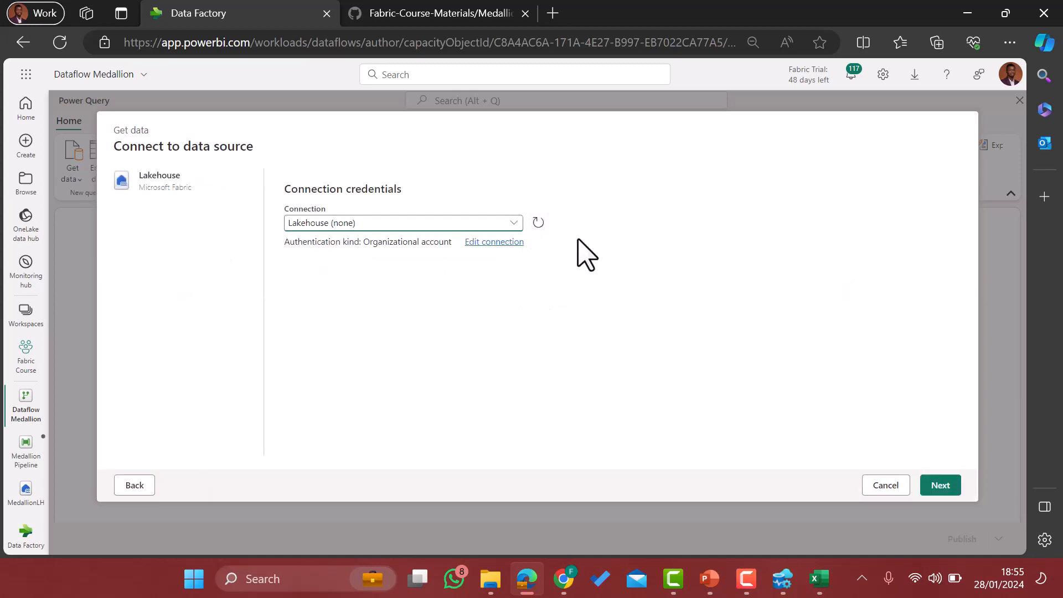
click(940, 489)
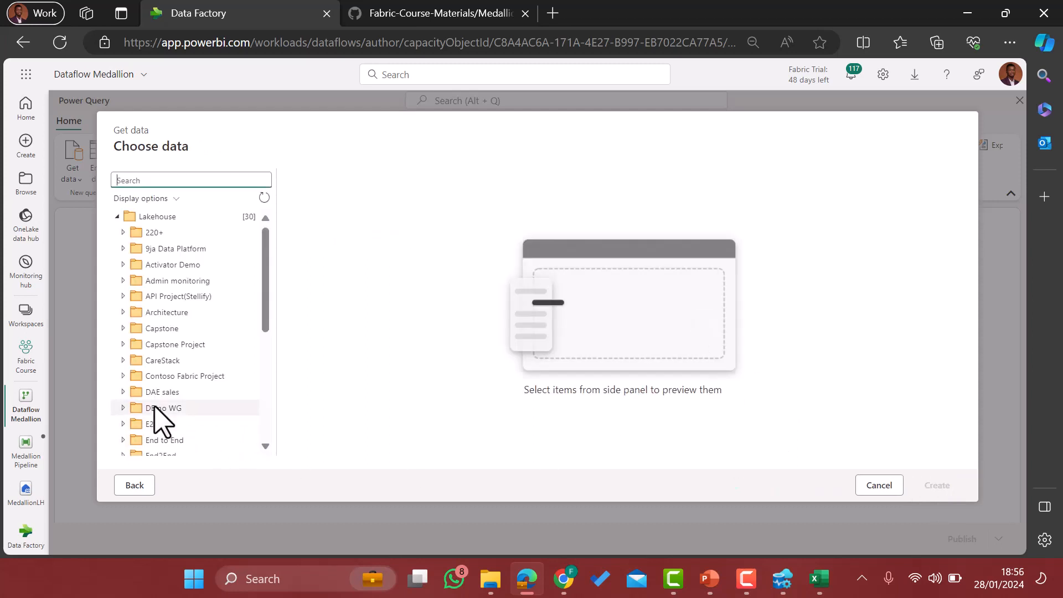
Load the Silver_Sales table from the MedallionLH lakehouse in the Fabric Course workspace as a query
scroll(155, 409, down, 5)
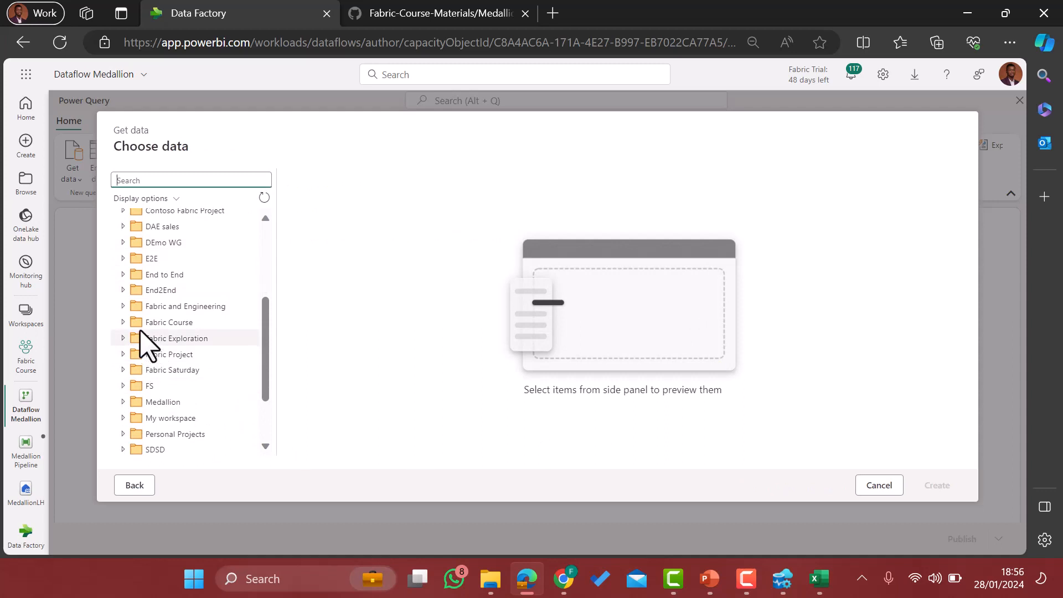
click(123, 324)
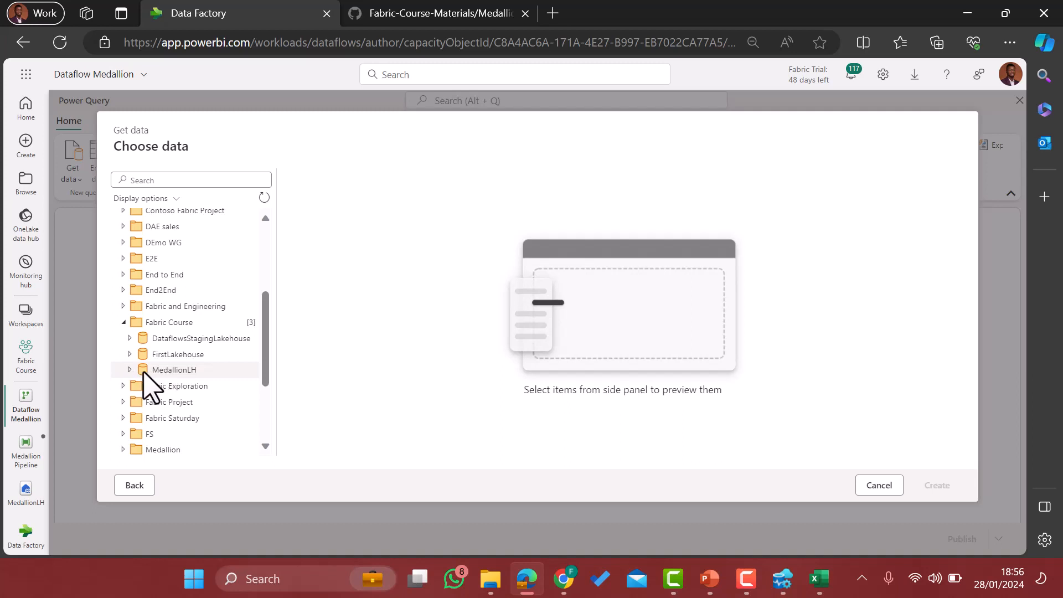
click(130, 370)
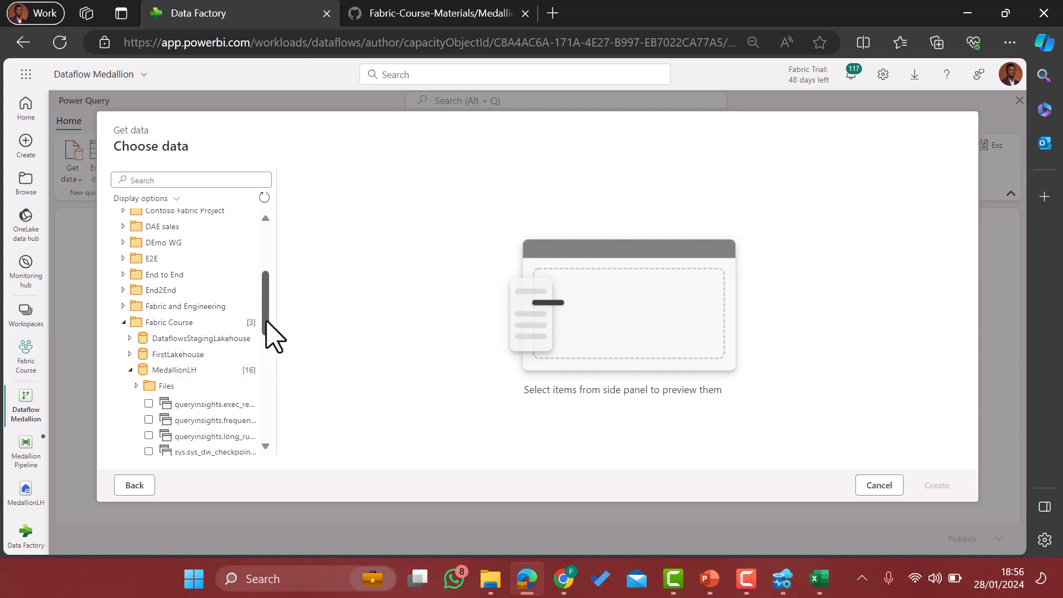
drag(264, 320, 261, 422)
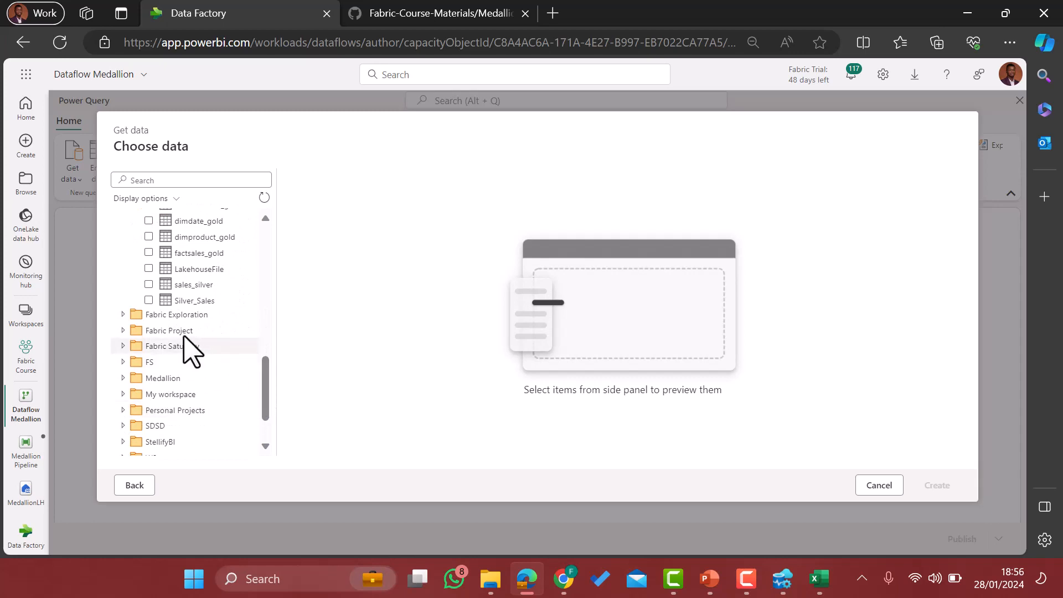
click(149, 300)
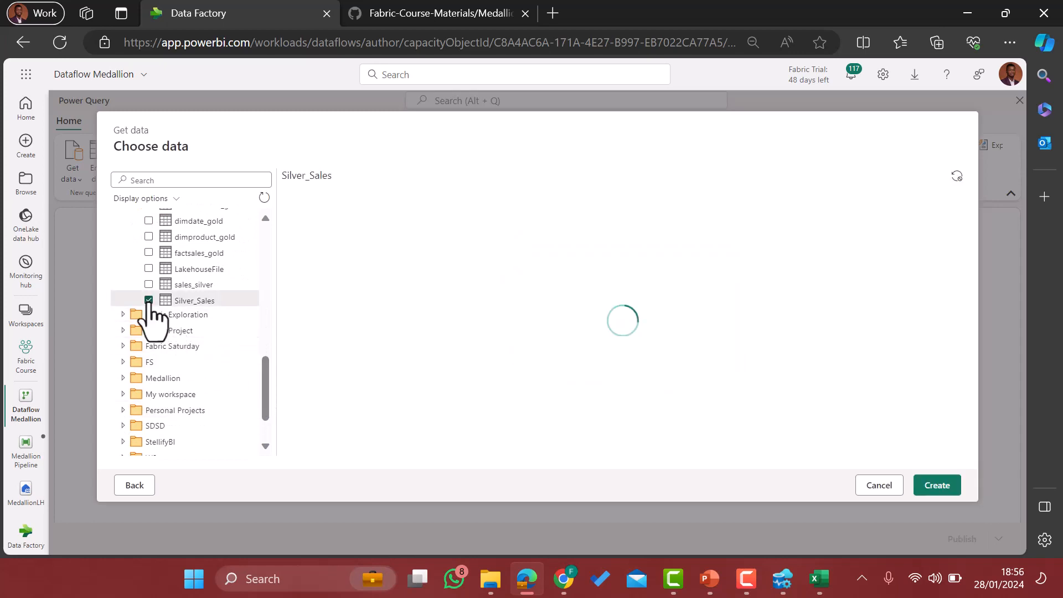
click(939, 487)
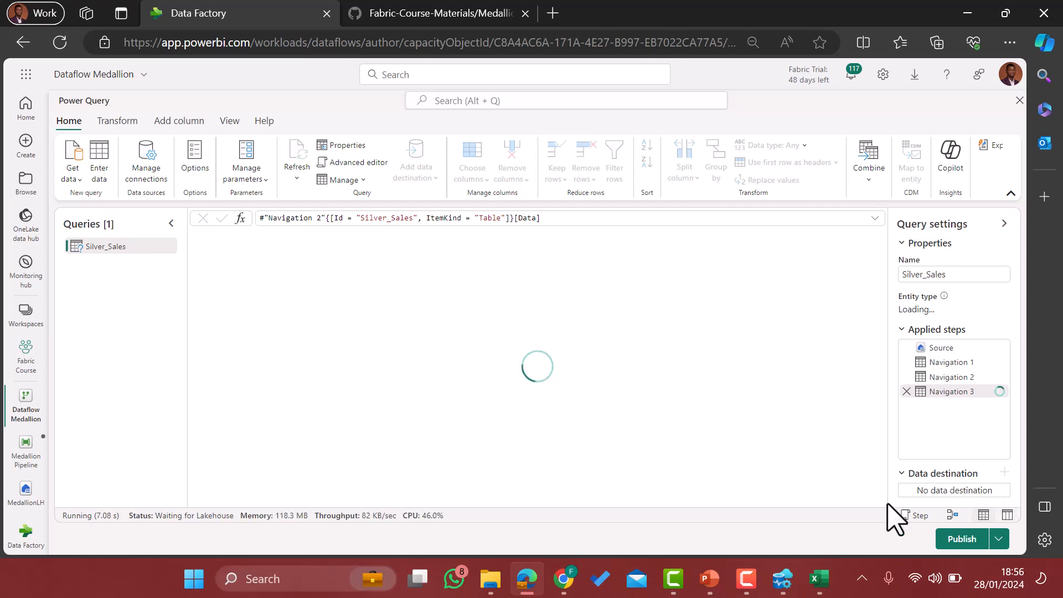
Duplicate the original Silver_Sales query three times
right_click(106, 247)
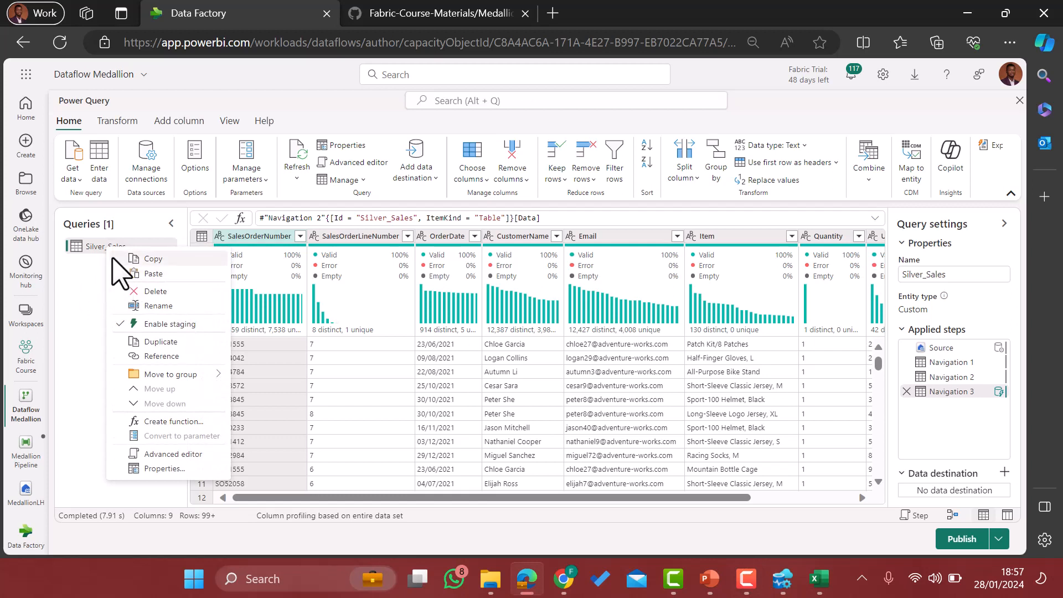
click(165, 341)
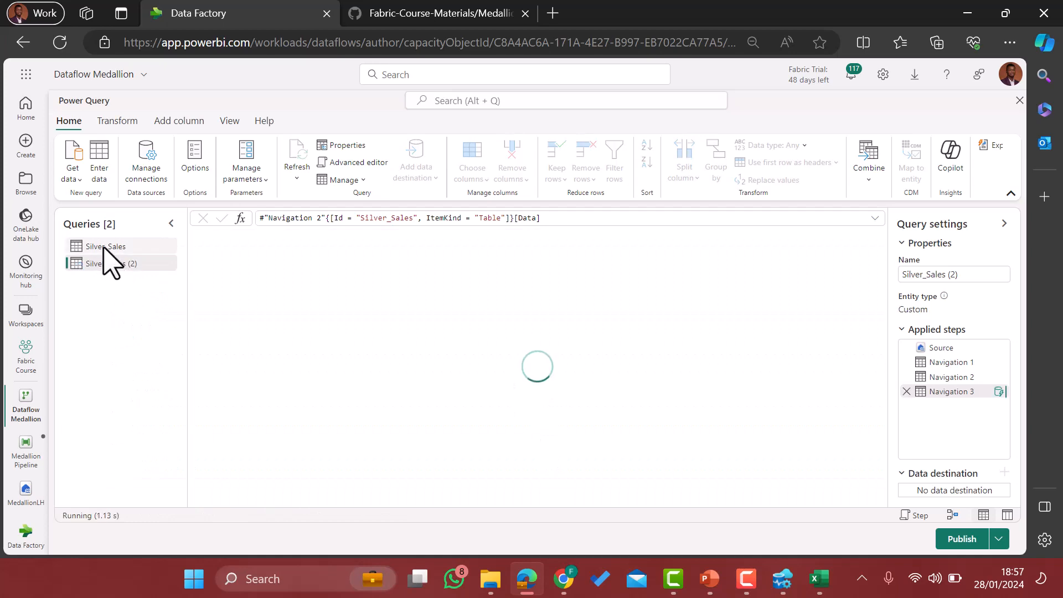
right_click(104, 248)
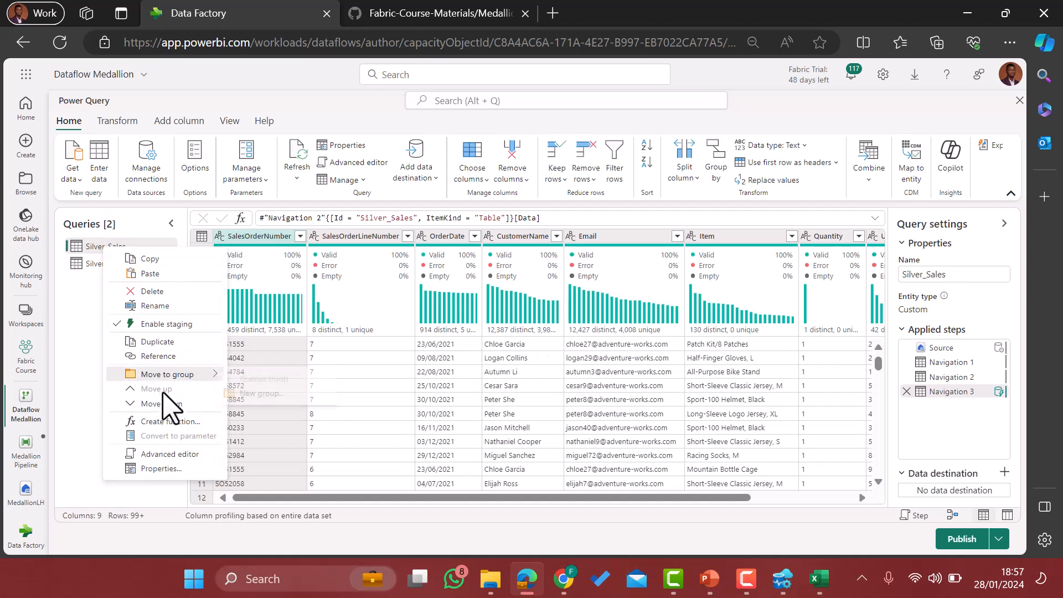
click(161, 342)
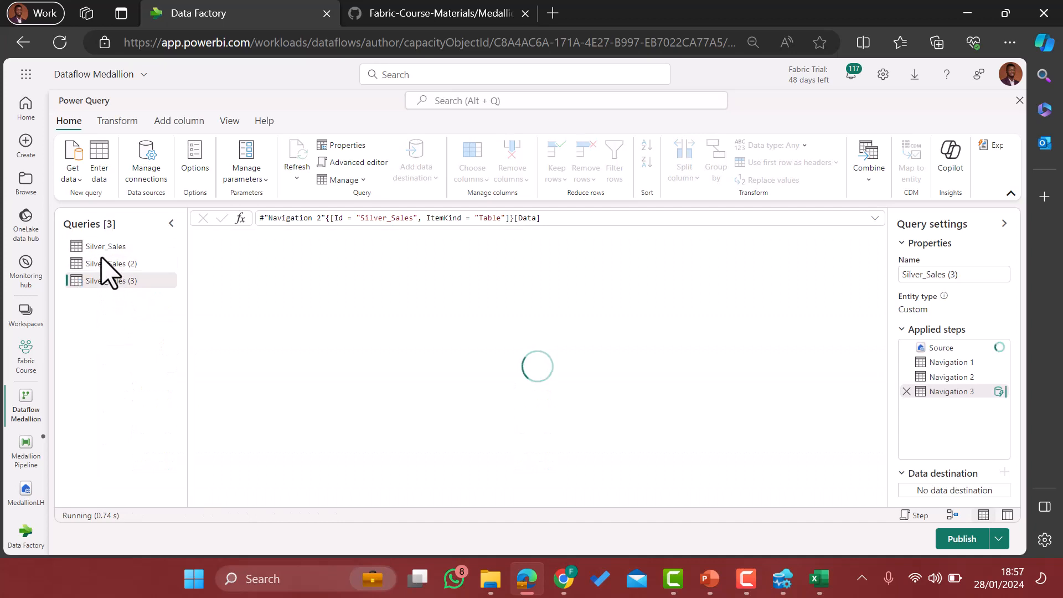
right_click(101, 246)
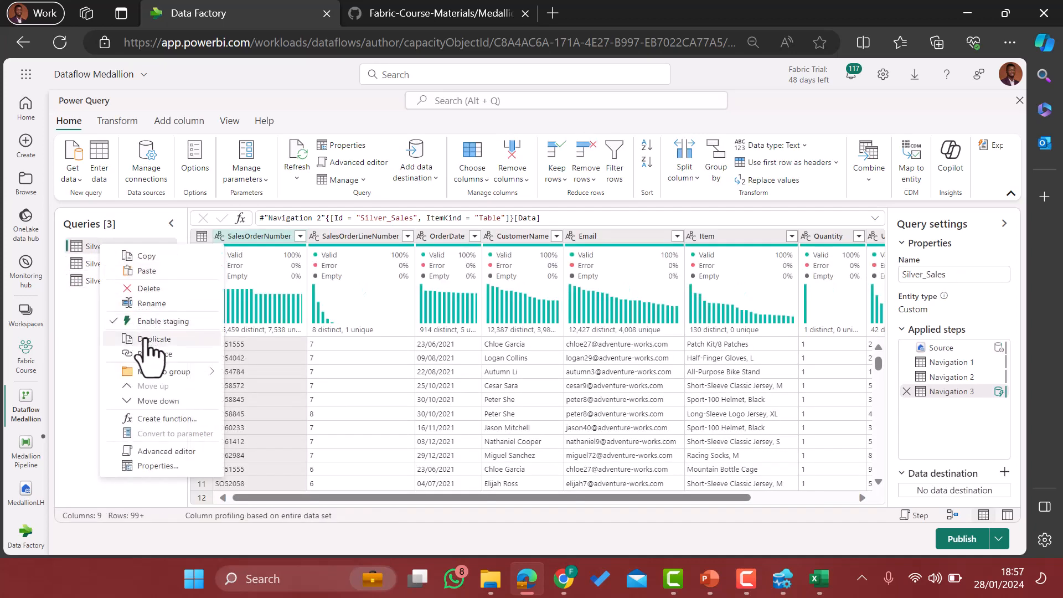
click(145, 340)
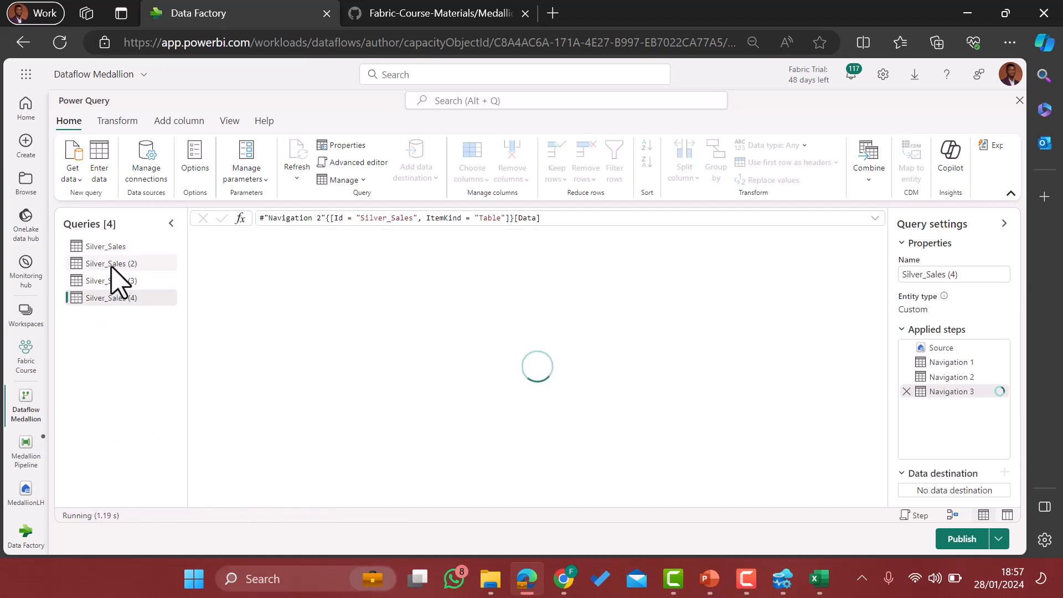
Rename the Silver_Sales (2) query as DimCustomers and the Silver_Sales (3) query as DimProducts
triple_click(969, 275)
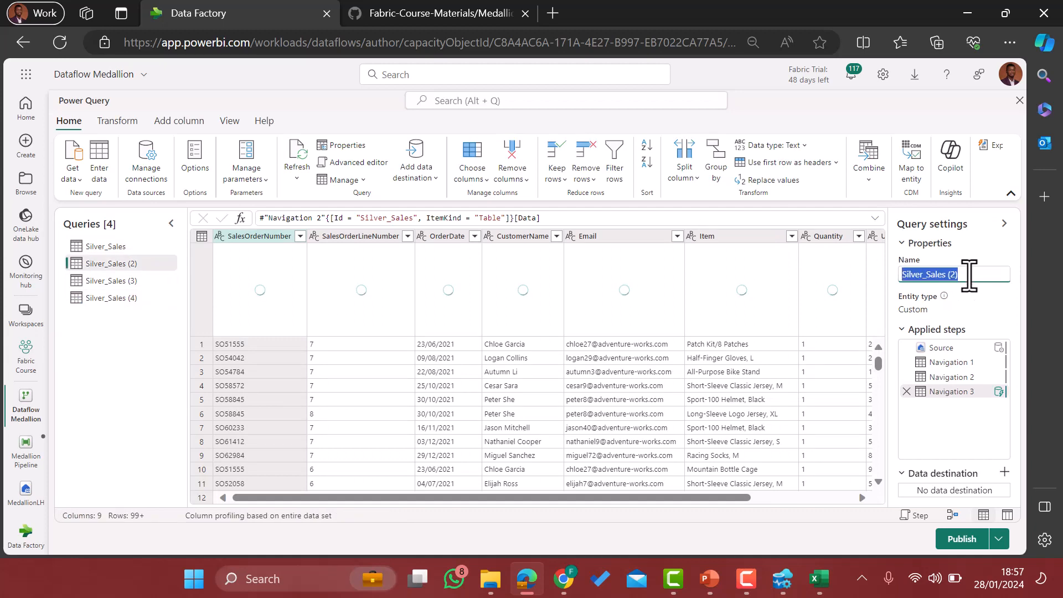
text(DimCustomers)
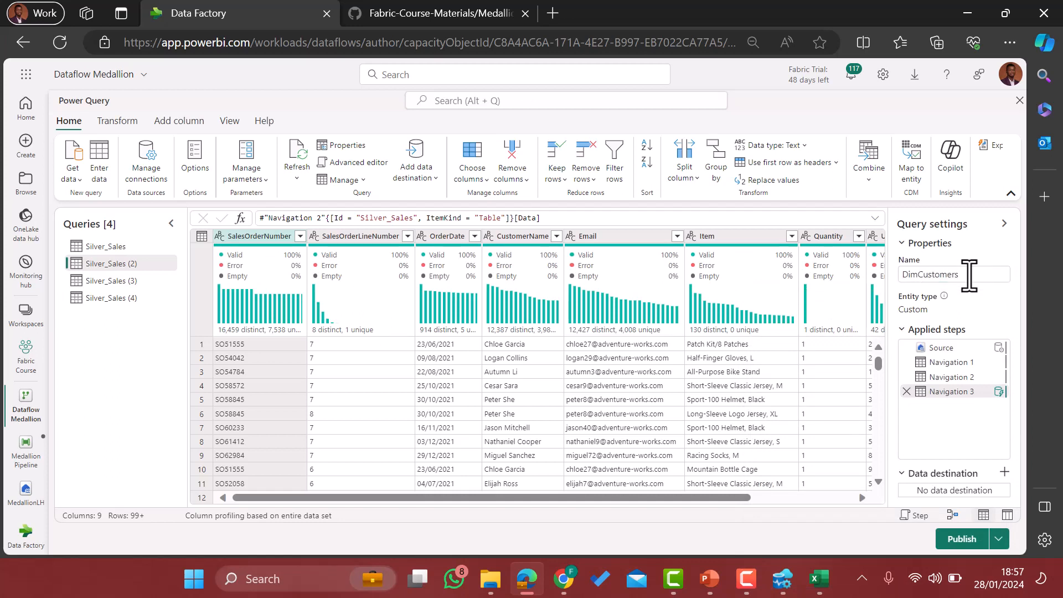
key(Return)
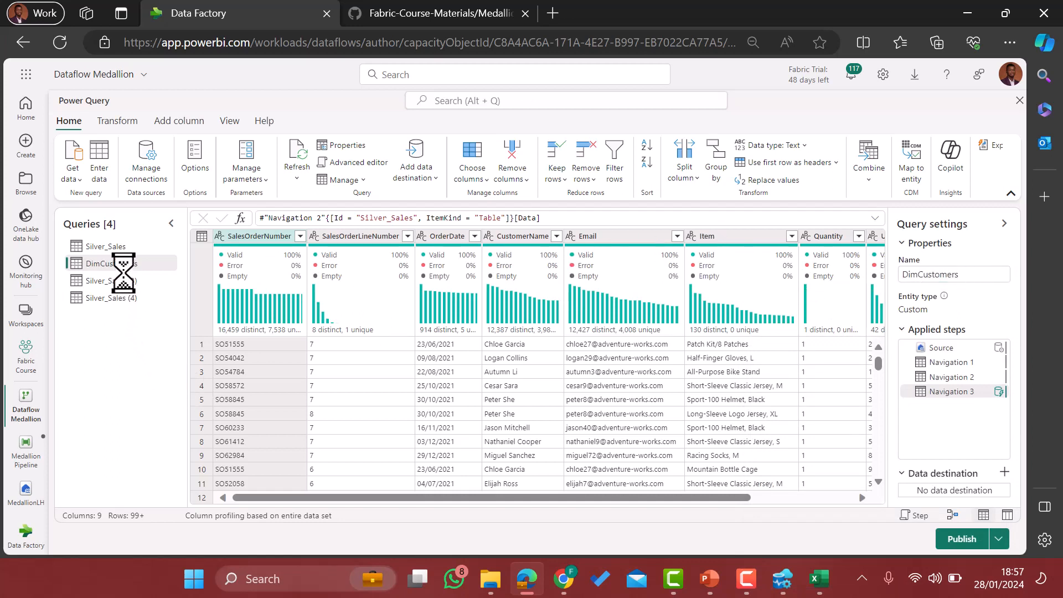
click(114, 281)
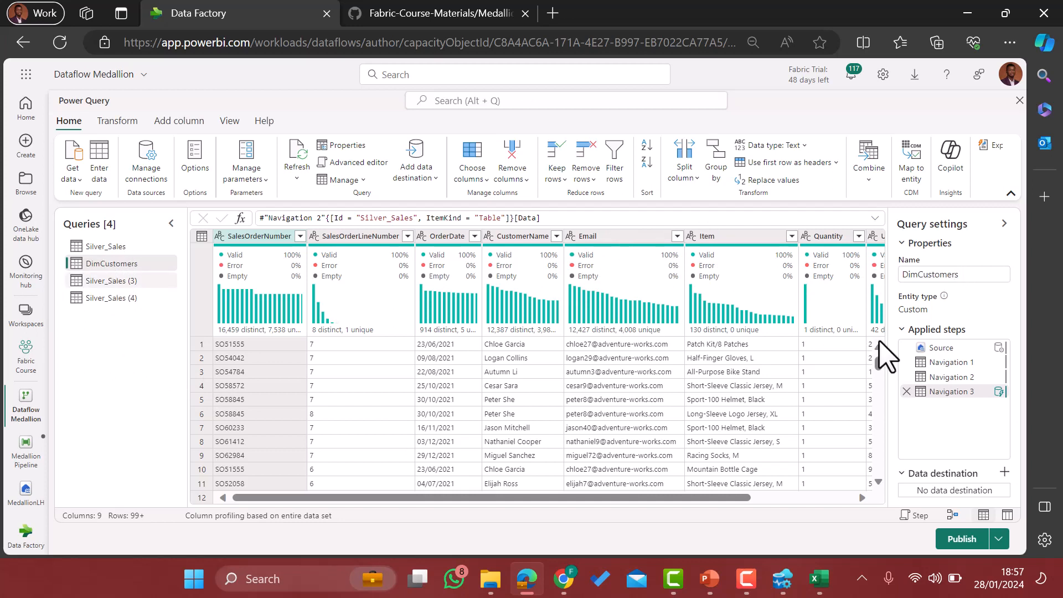
triple_click(964, 277)
text(DimProducts)
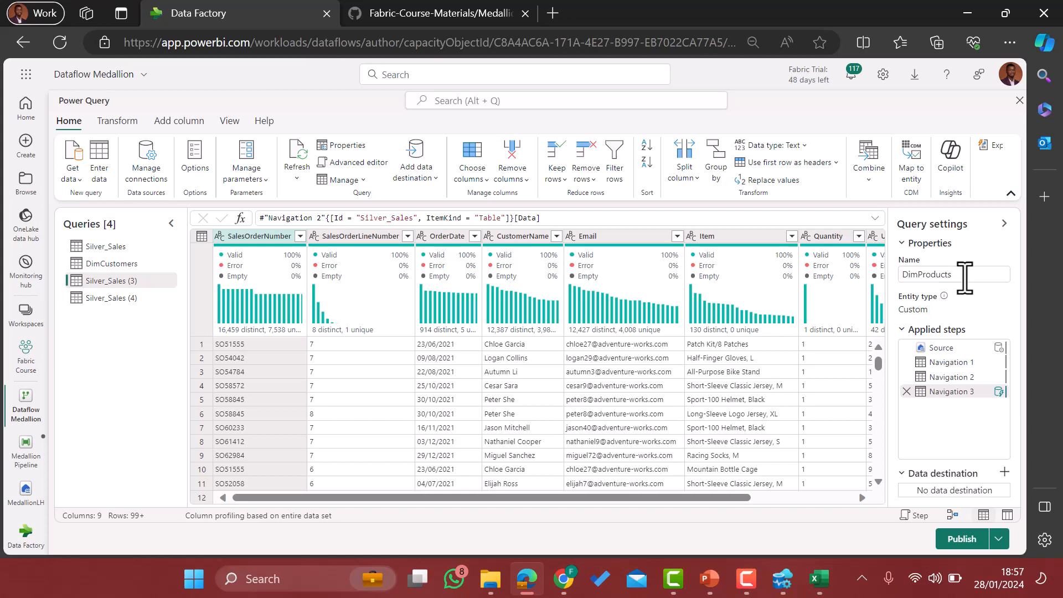
Rename the Silver_Sales (4) query as DimDate
click(118, 299)
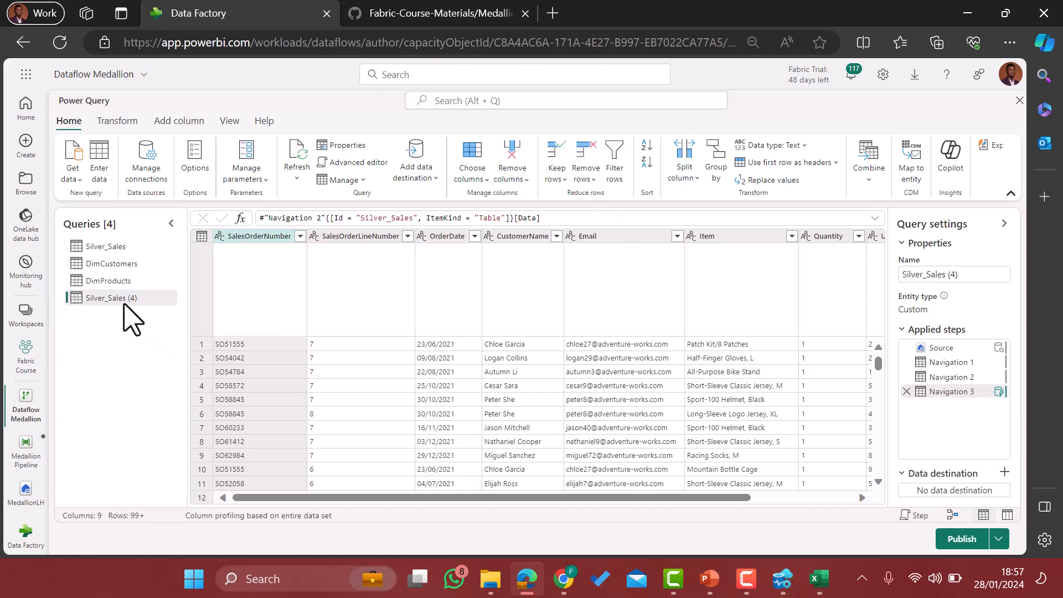
triple_click(966, 273)
text(D)
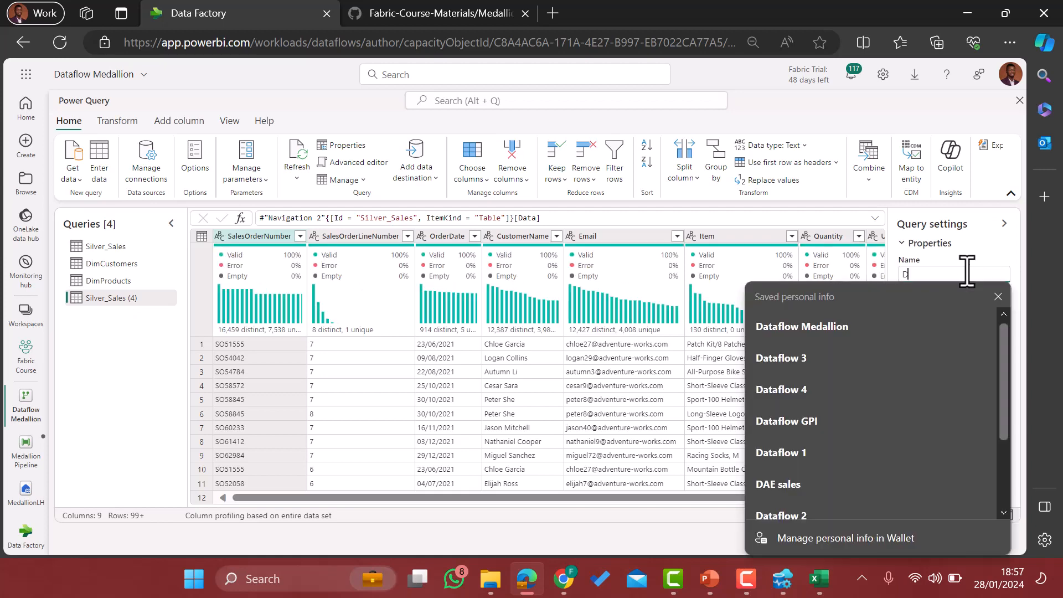
text(imDate)
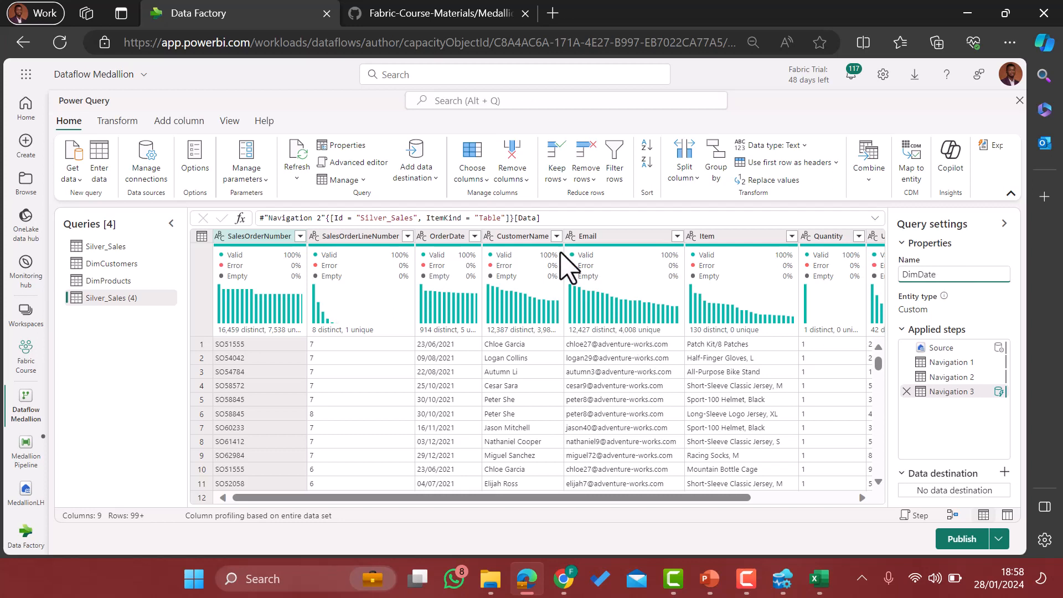
key(Return)
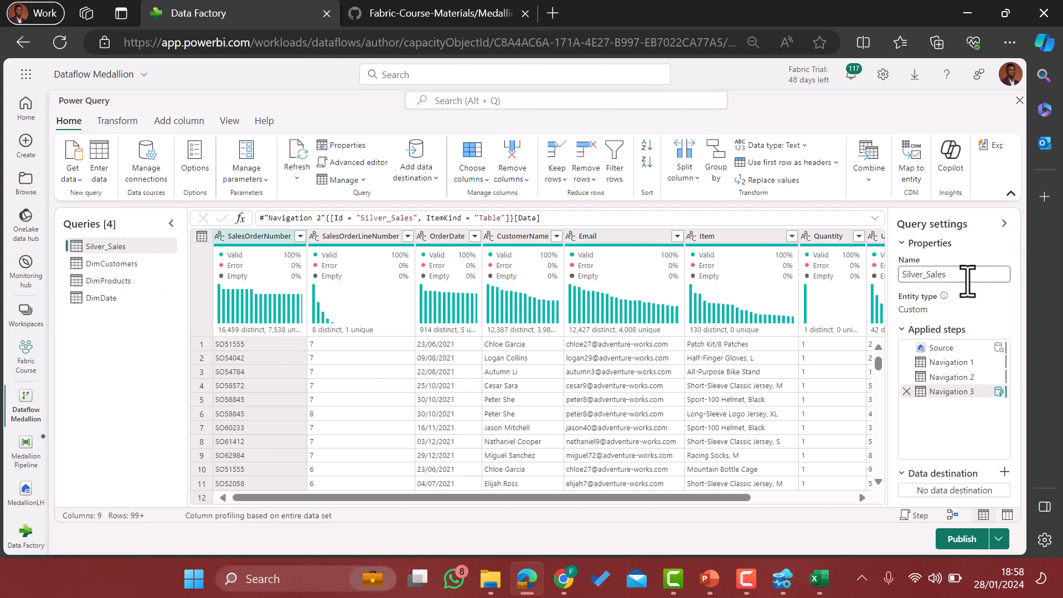
Rename the original Silver_Sales query as Fact_Sales
click(923, 276)
key(BackSpace)
key(BackSpace)
key(BackSpace)
key(BackSpace)
key(BackSpace)
key(BackSpace)
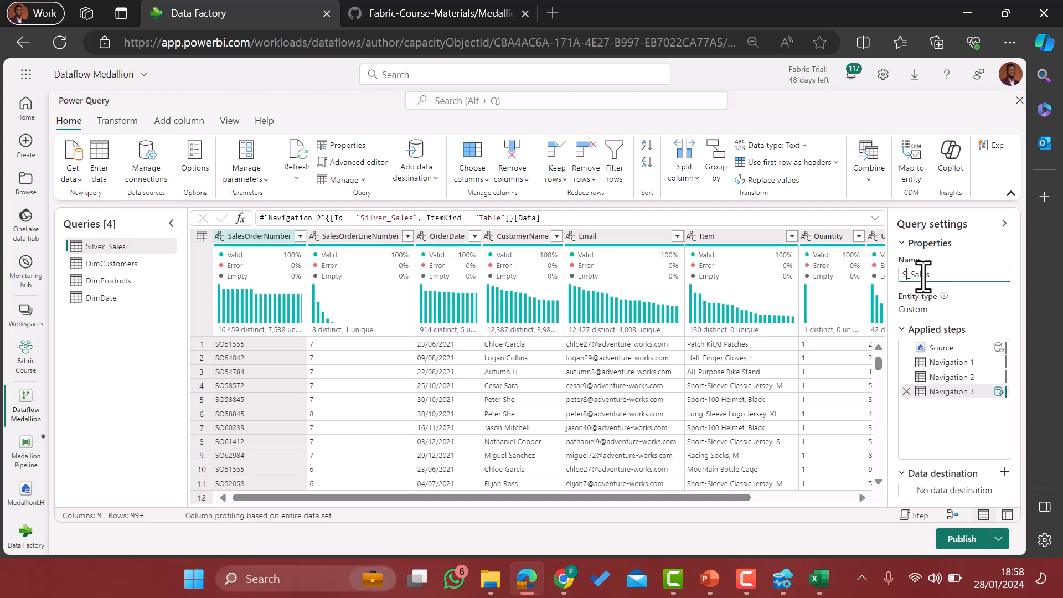
text(Fact)
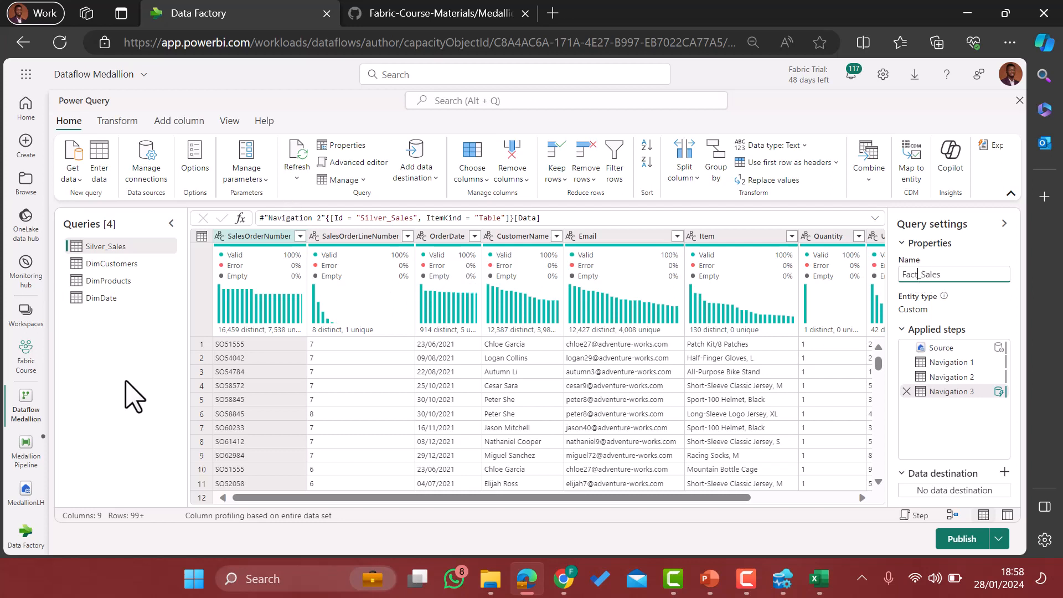
click(132, 395)
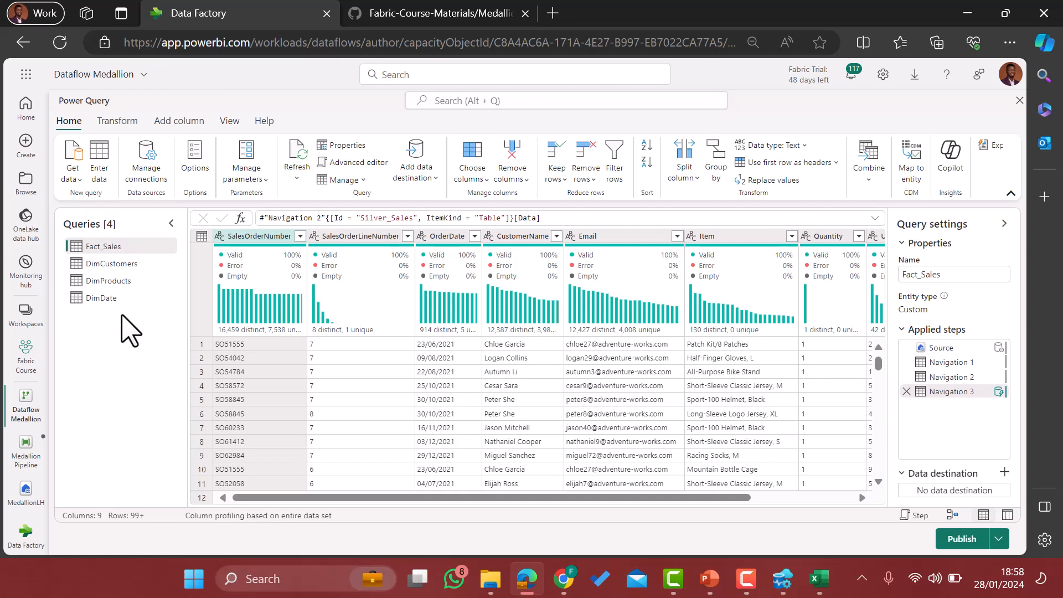
Remove all columns except CustomerName and Email from the DimCustomers query
click(118, 265)
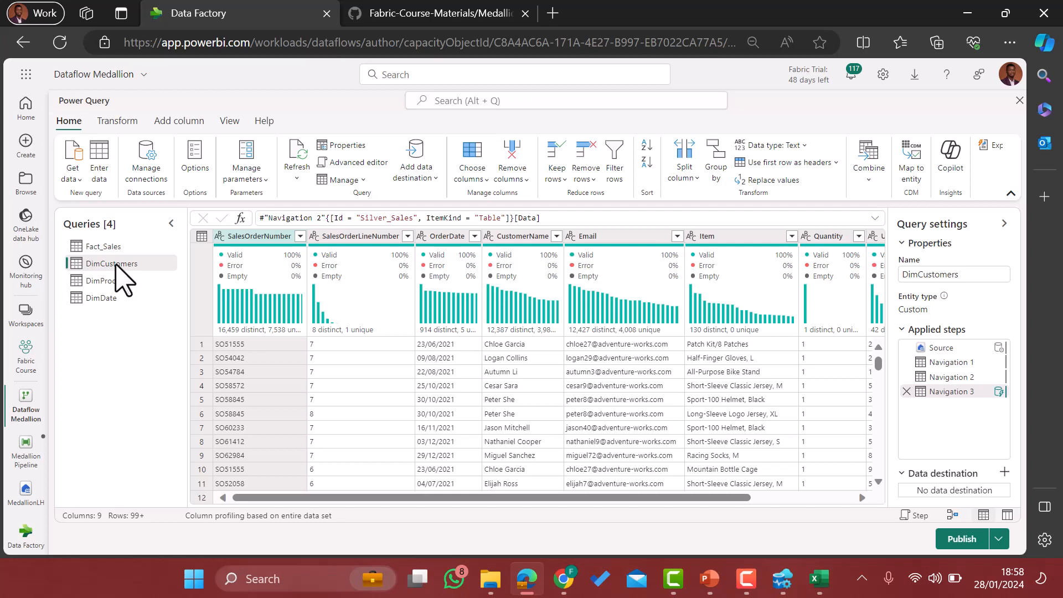
click(507, 236)
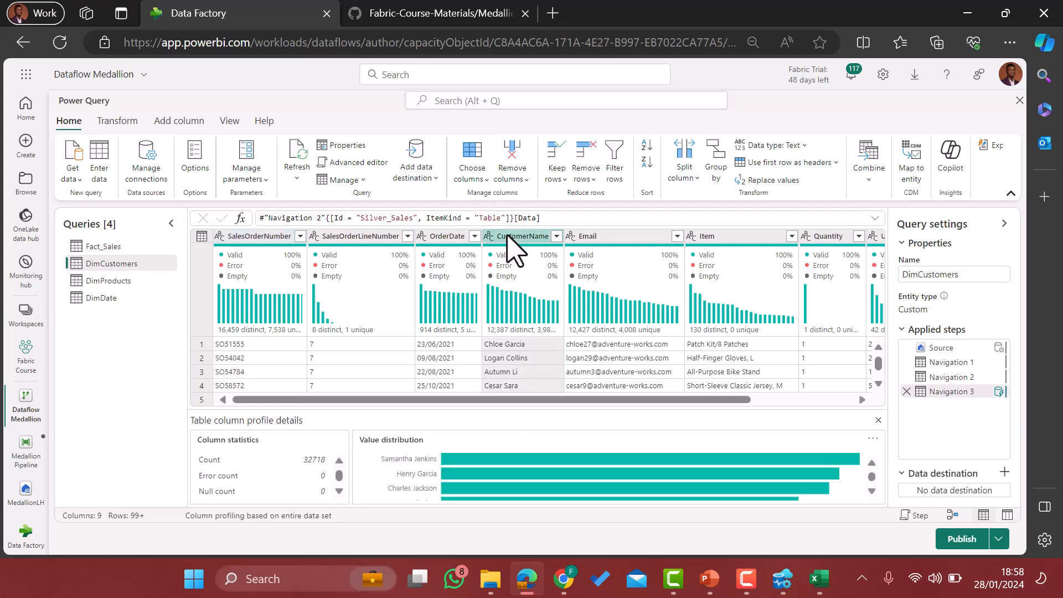
click(616, 244)
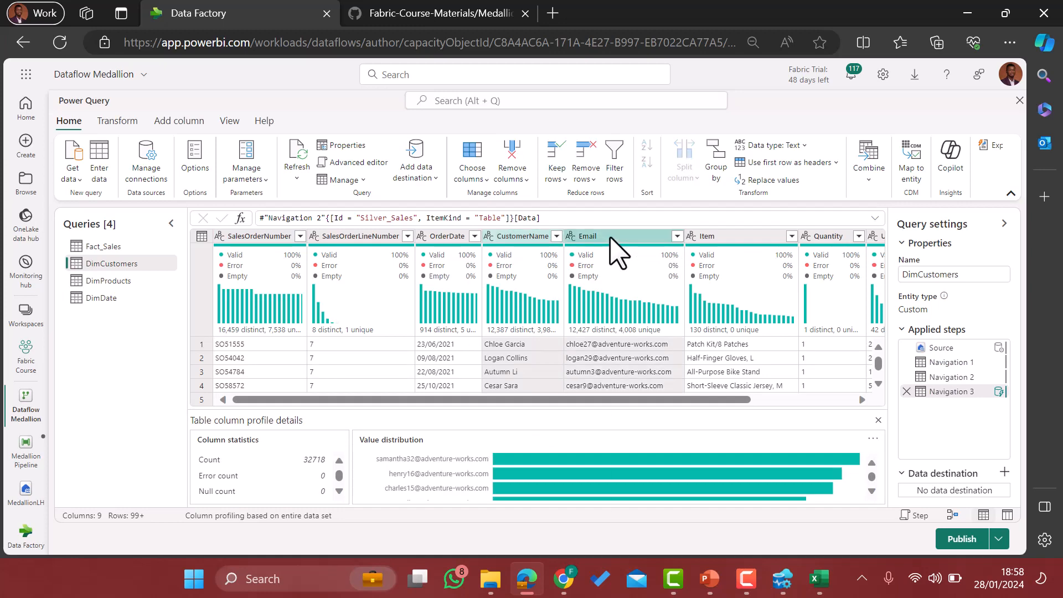
right_click(616, 252)
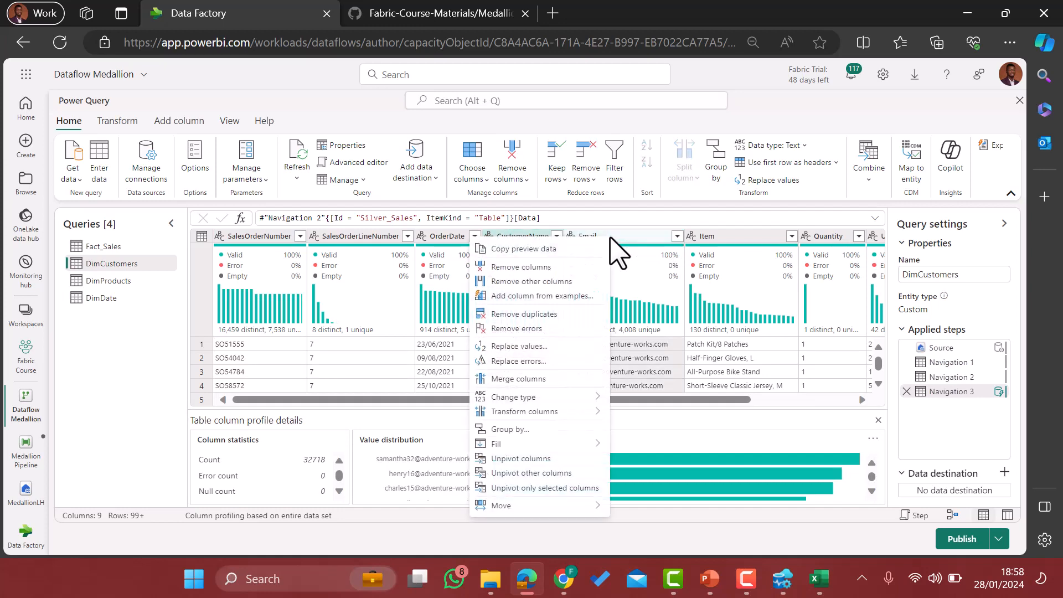
click(517, 281)
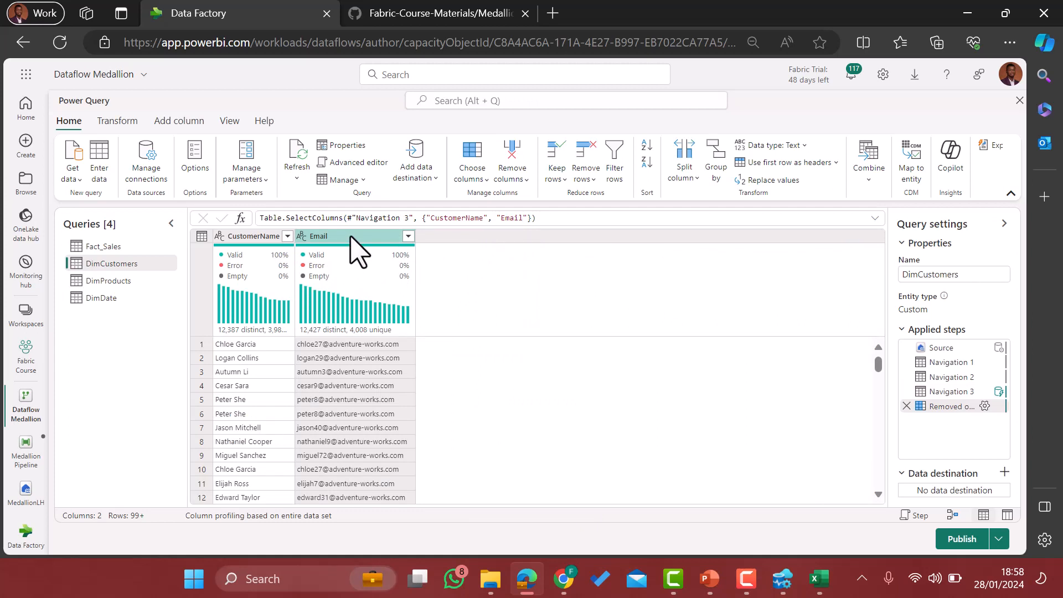
Remove duplicate rows from DimCustomers based on the CustomerName column and widen that column
mouse_move(230, 262)
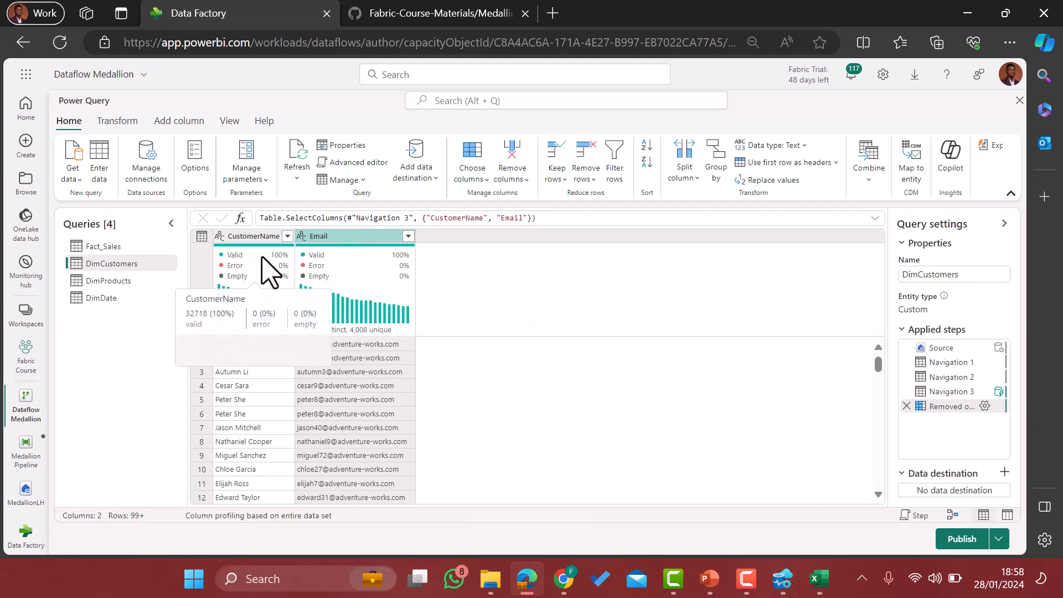
click(238, 237)
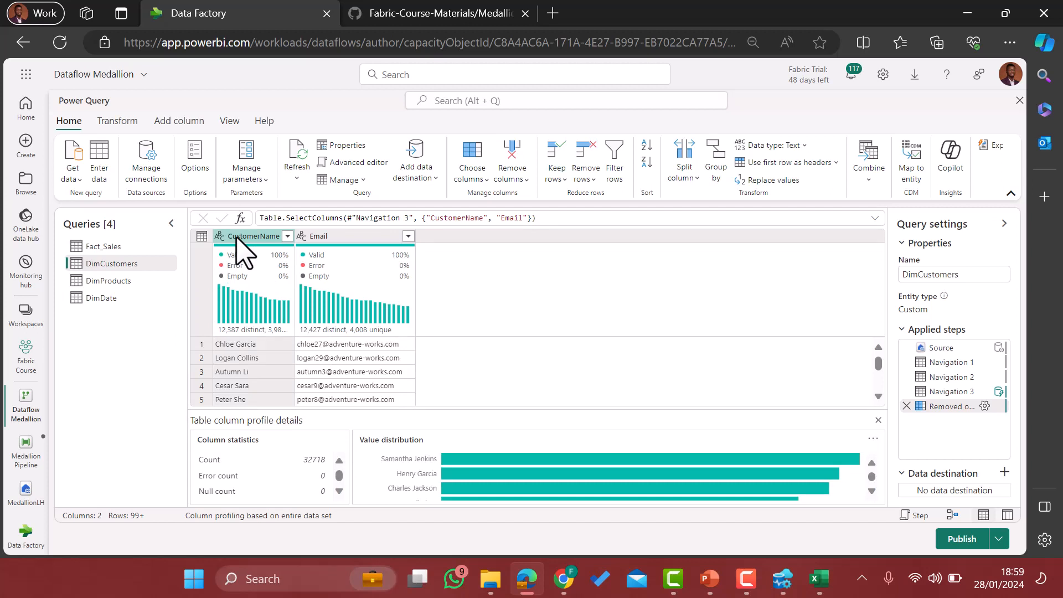
mouse_move(221, 256)
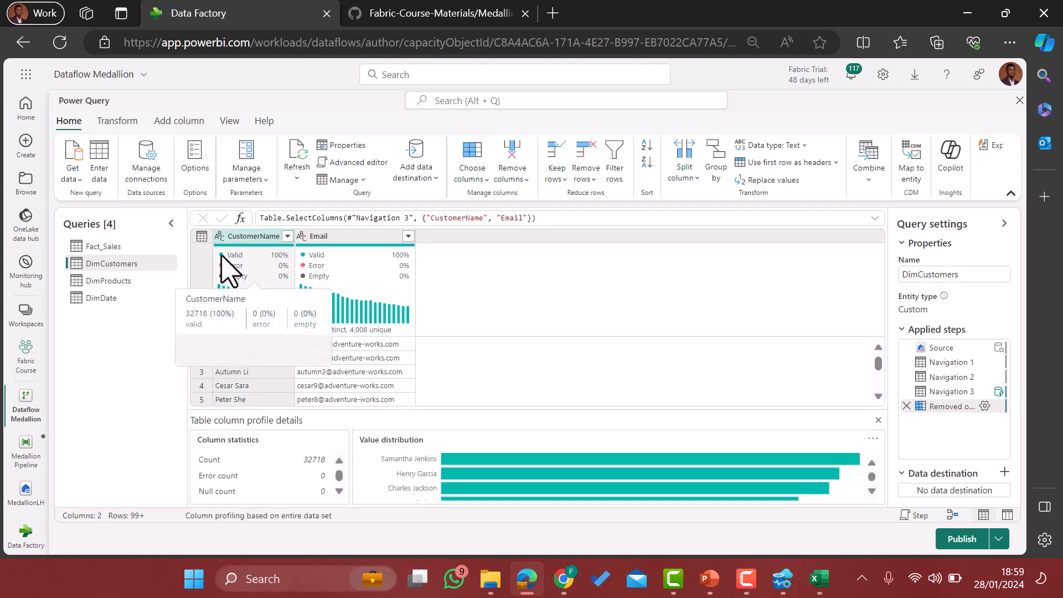
right_click(253, 246)
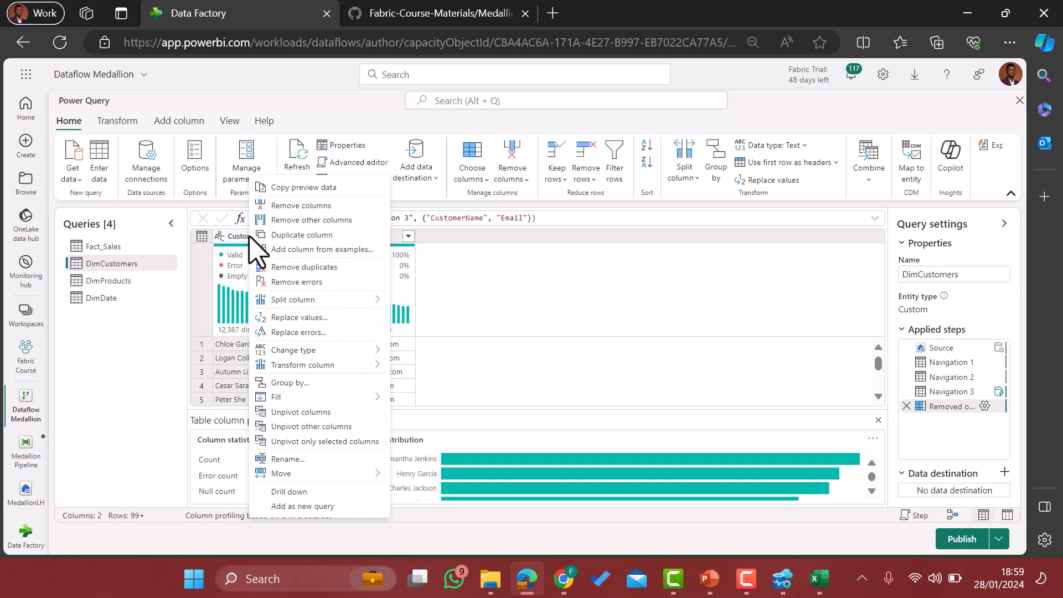
click(316, 267)
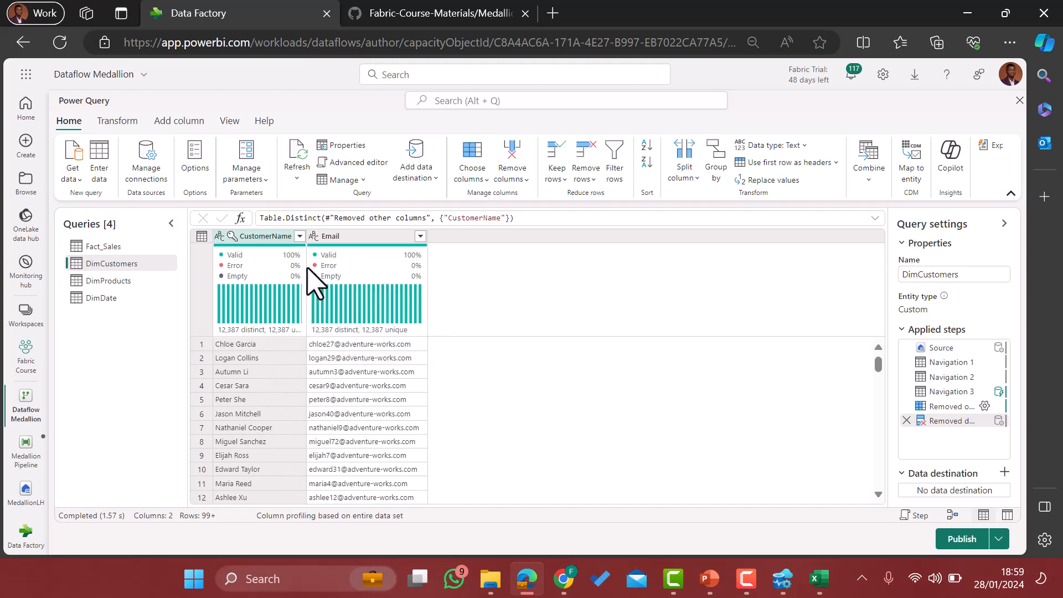
drag(305, 237, 348, 241)
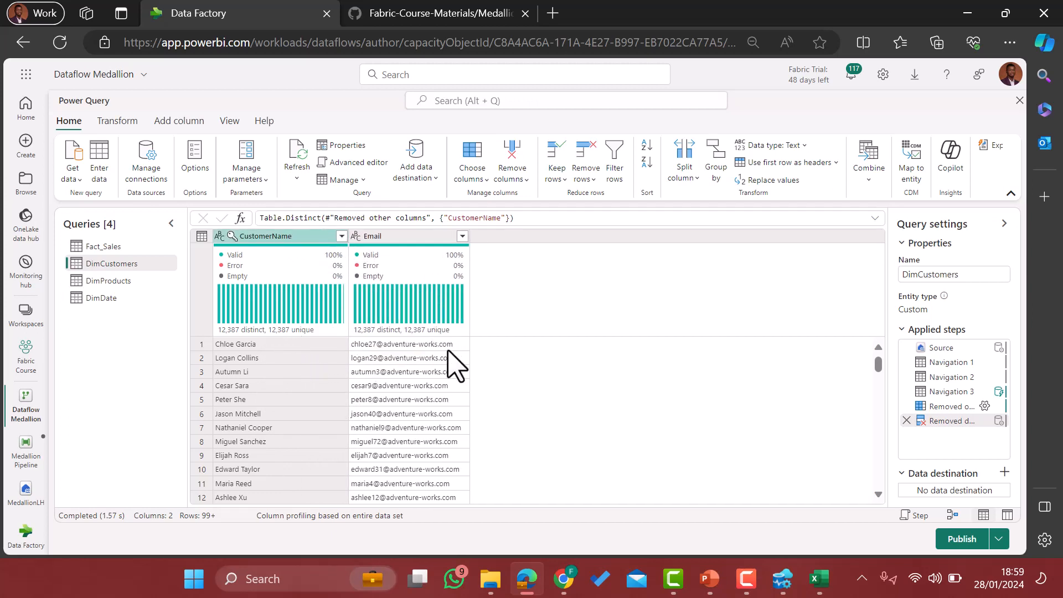
Duplicate the CustomerName column in the DimCustomers query
mouse_move(252, 333)
right_click(269, 236)
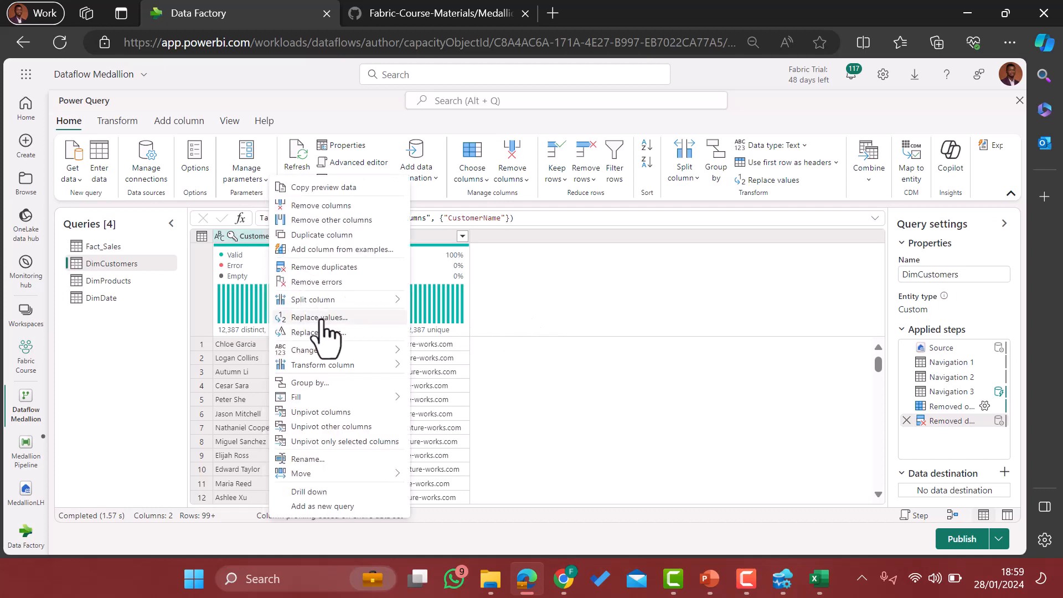
click(331, 236)
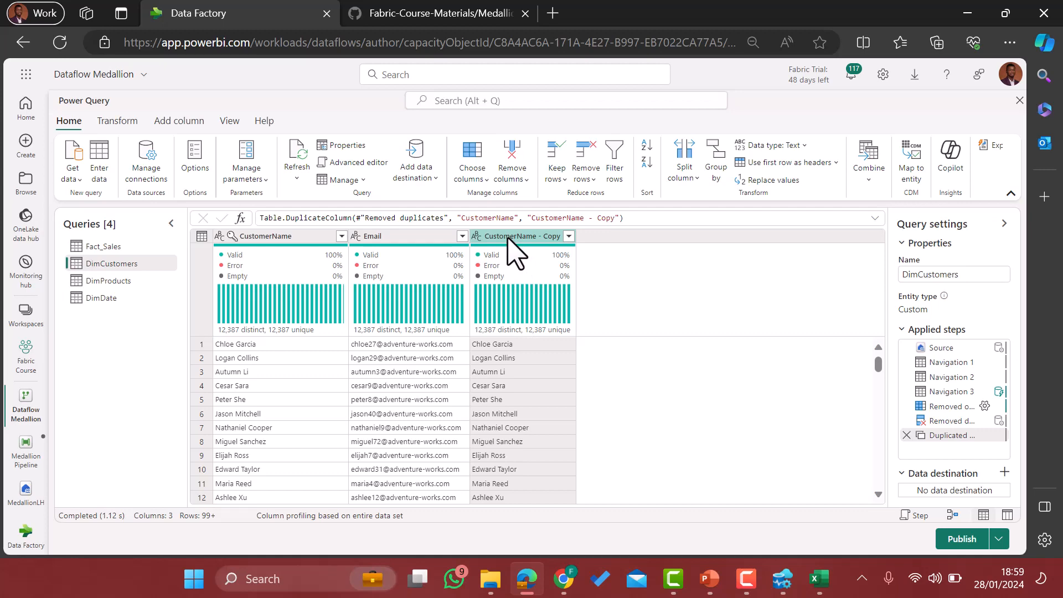
Split the CustomerName - Copy column by delimiter, using Space as the separator
right_click(509, 237)
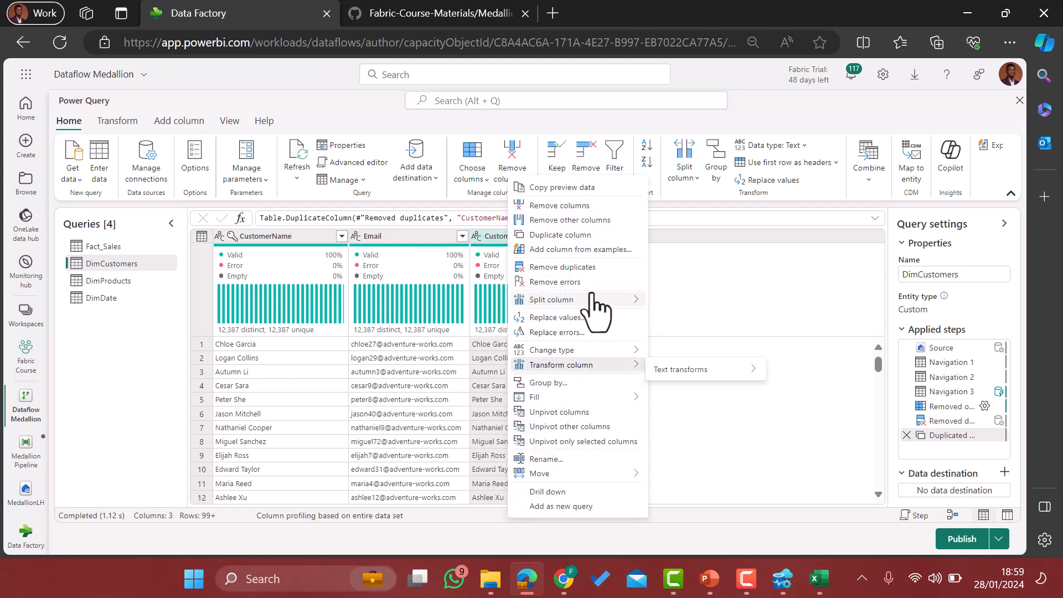
mouse_move(597, 304)
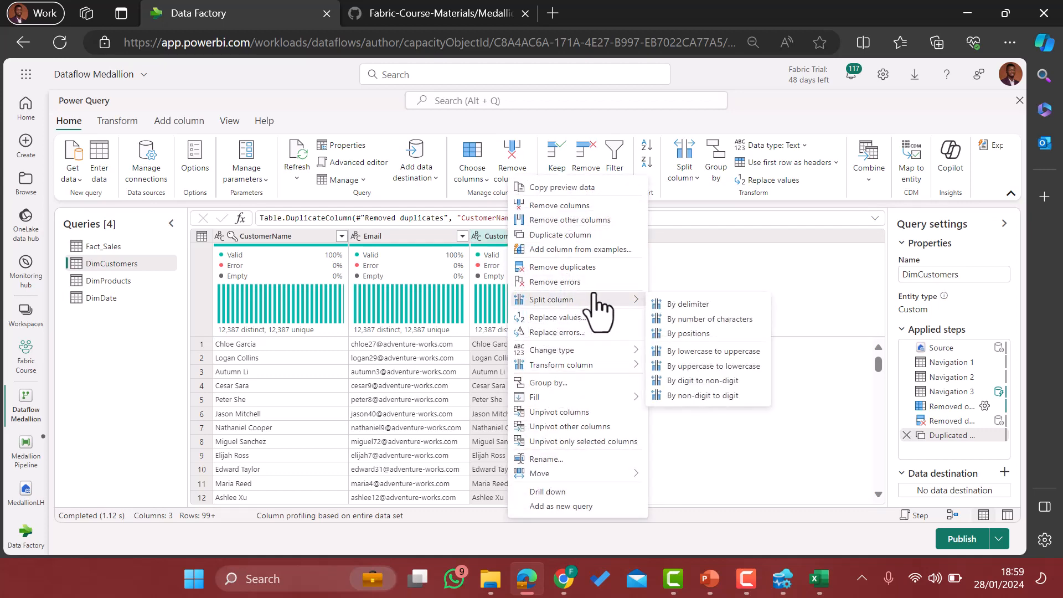
click(671, 303)
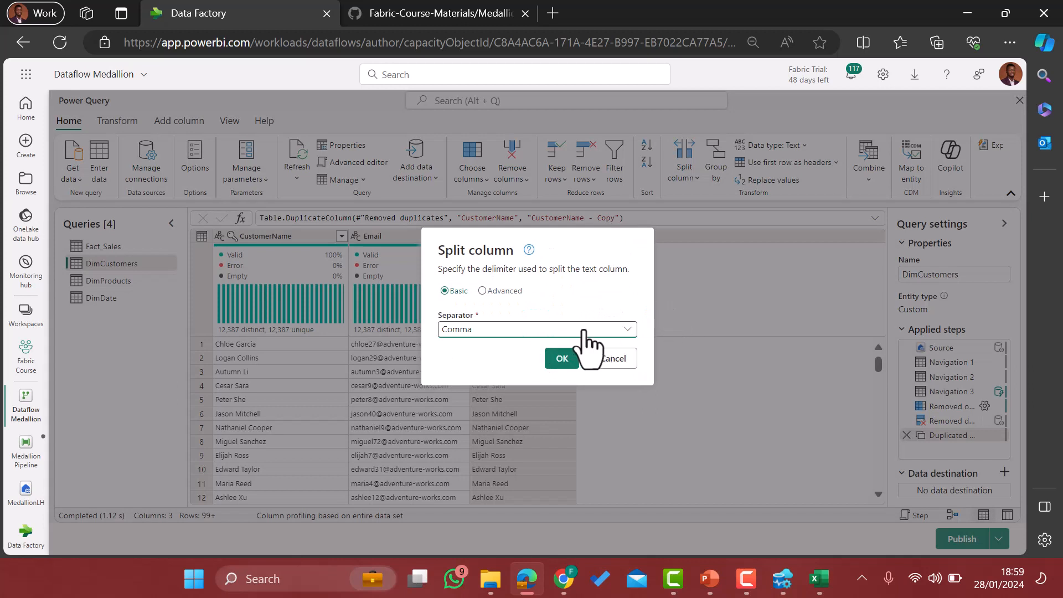
click(585, 331)
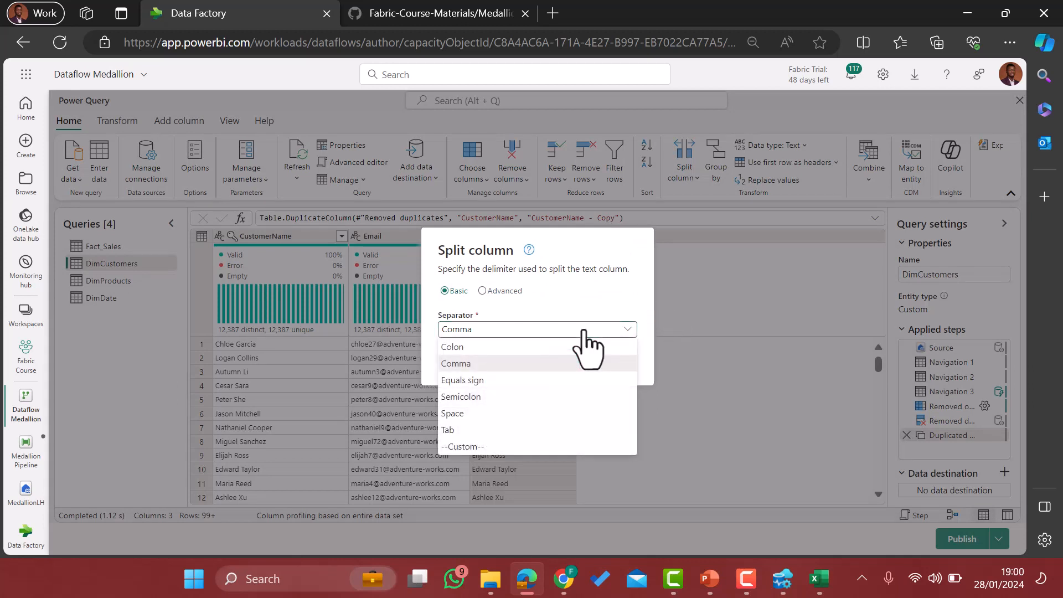
click(463, 415)
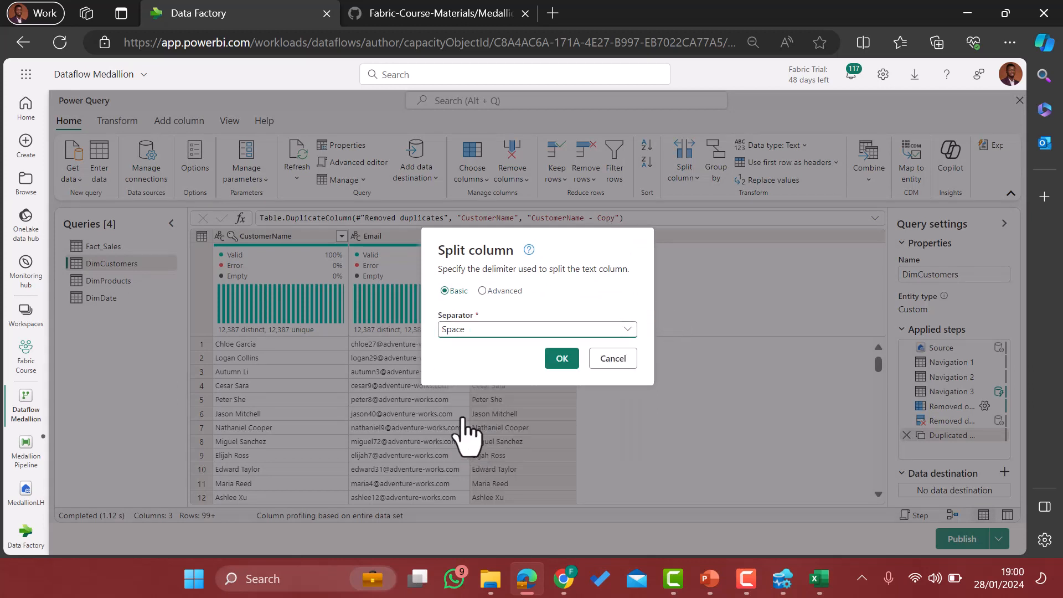
click(559, 358)
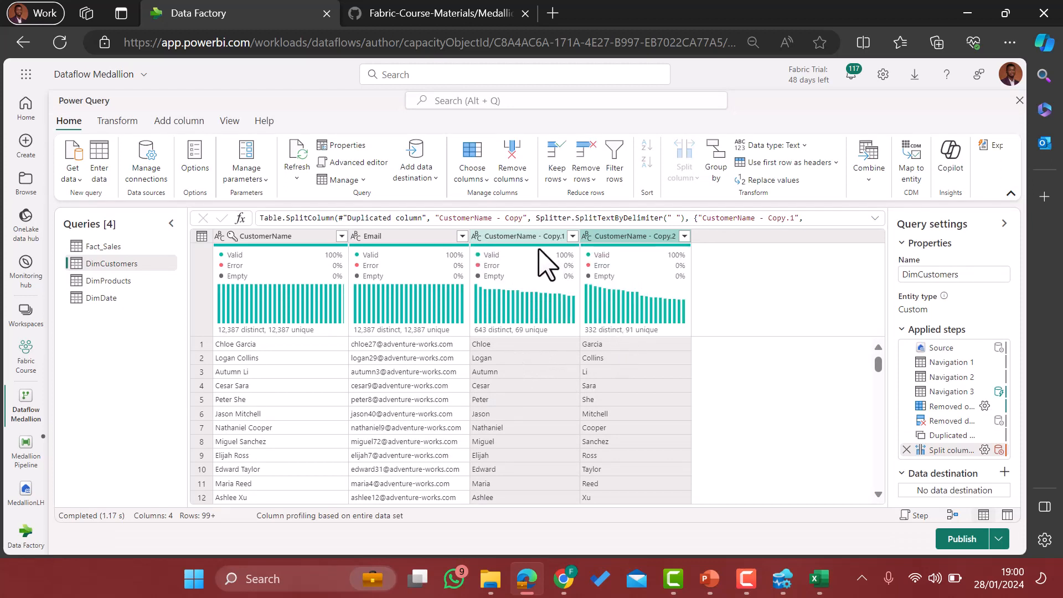
Rename the split columns CustomerName - Copy.1 as First Name and CustomerName - Copy.2 as Last Name
click(518, 236)
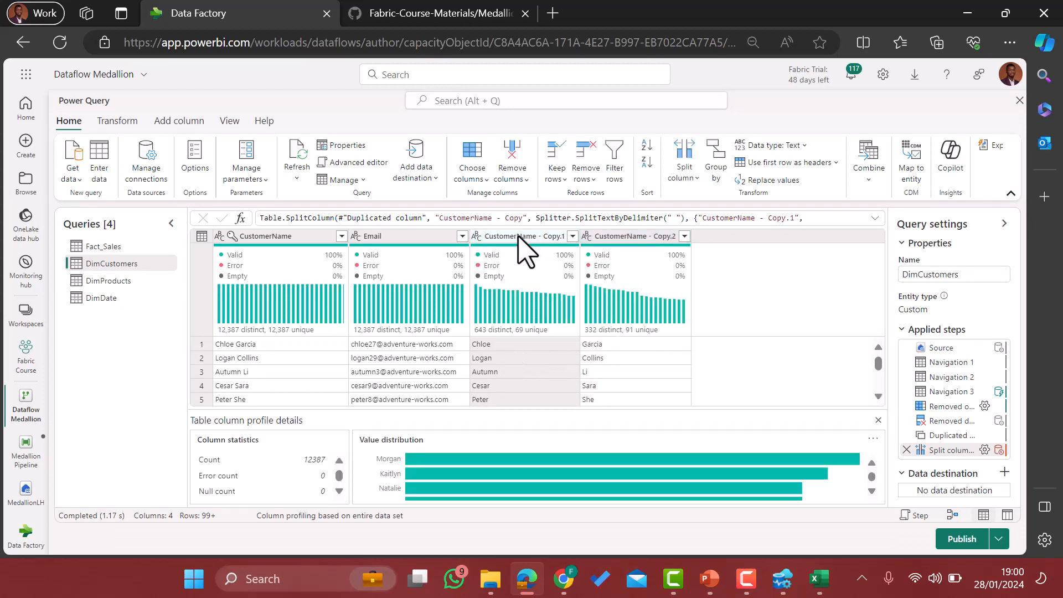
double_click(519, 236)
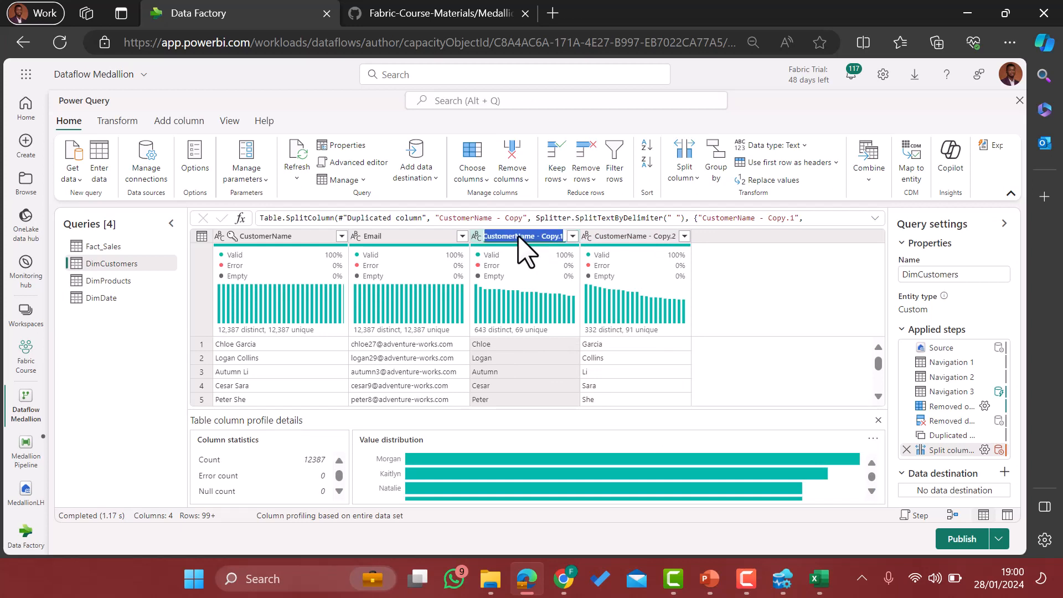
text(First Name)
key(Return)
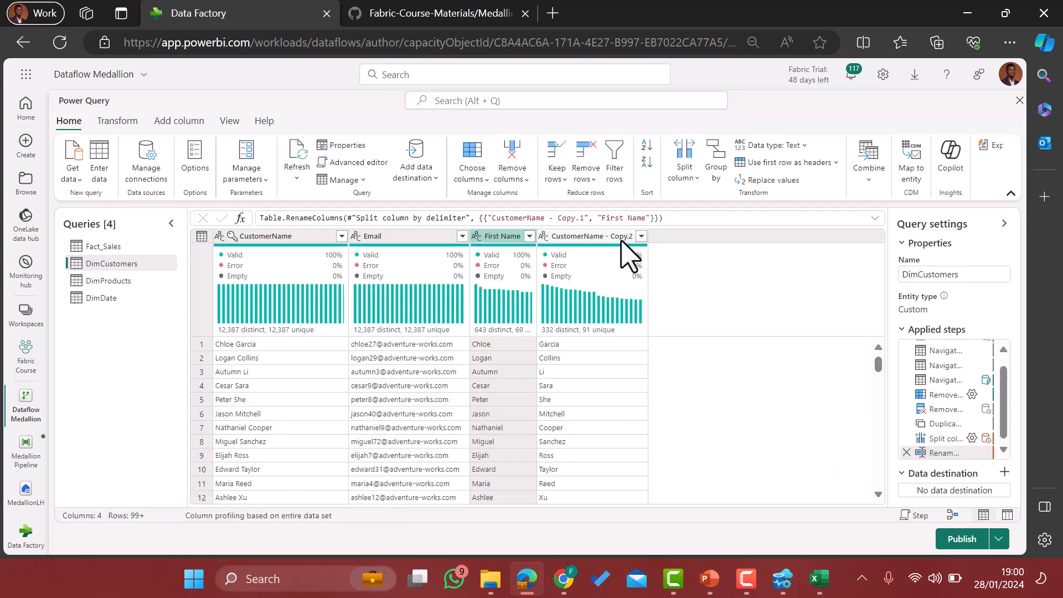
click(596, 237)
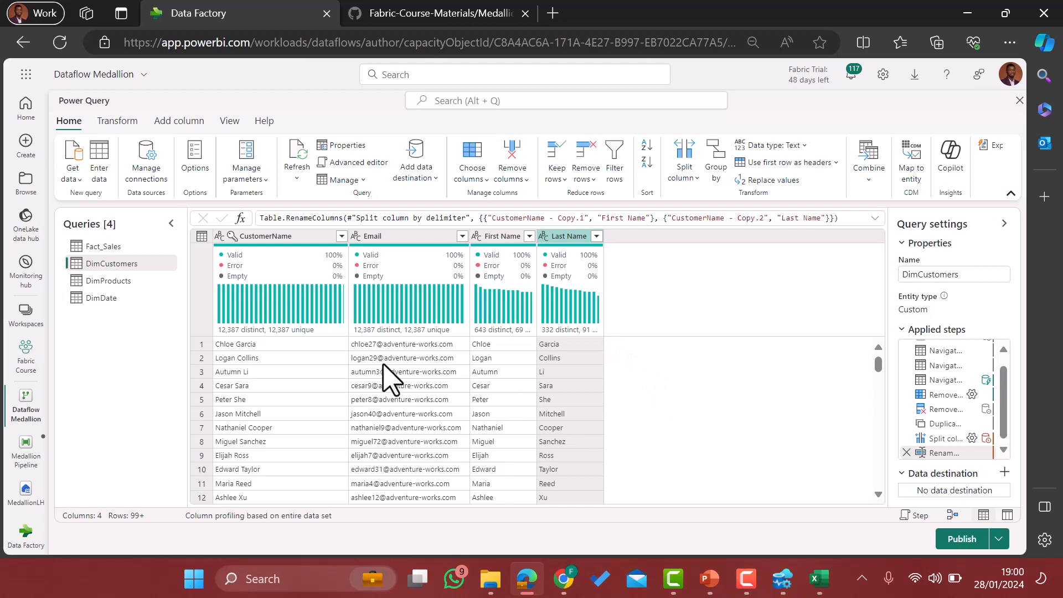
Add an index column starting from 1 to DimCustomers and rename it CustomerKey
click(282, 237)
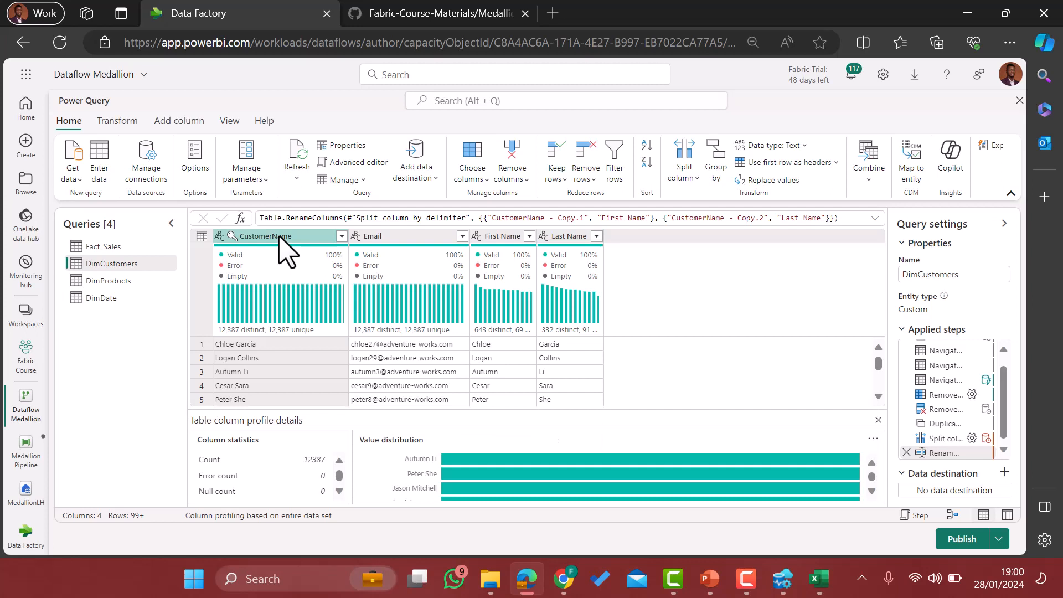
click(176, 121)
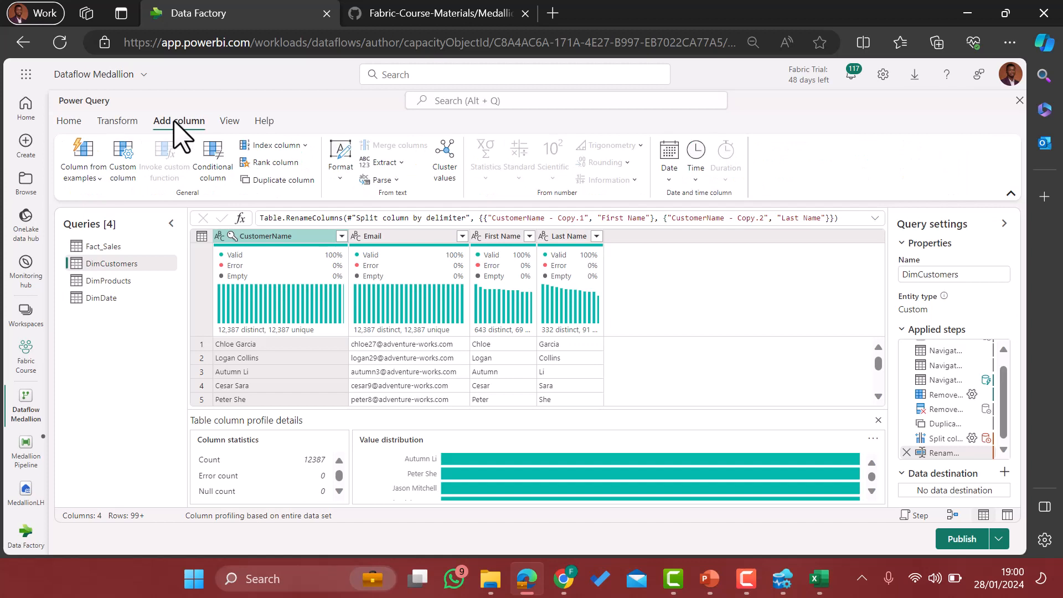
click(305, 145)
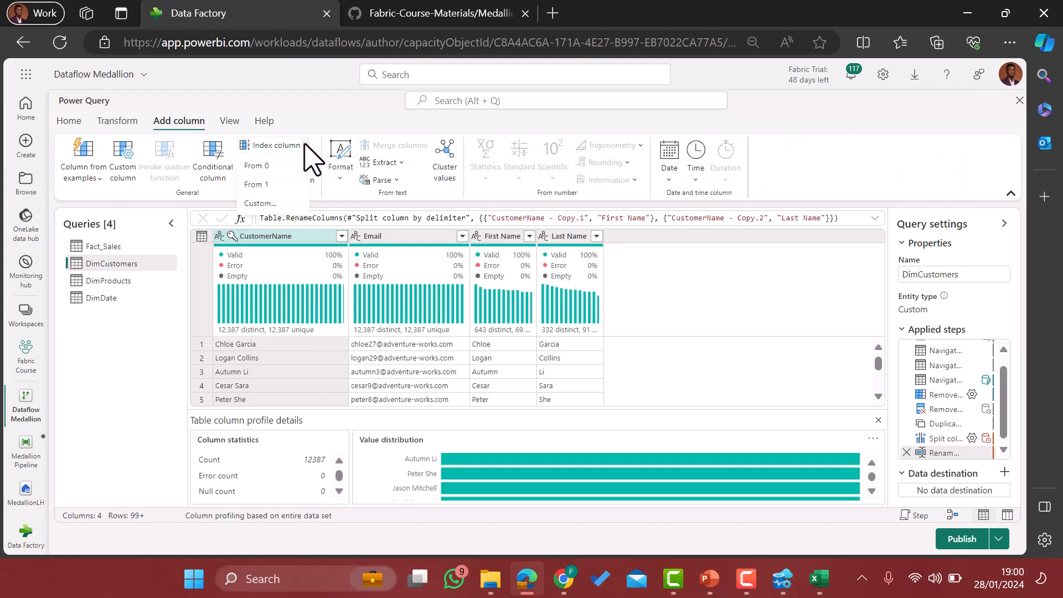
click(266, 187)
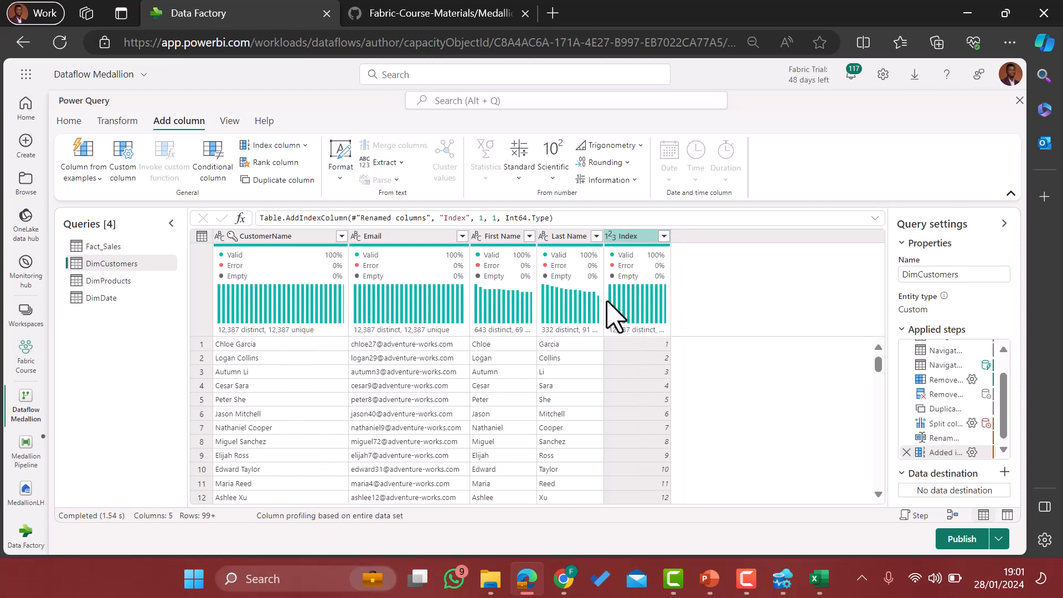
click(640, 237)
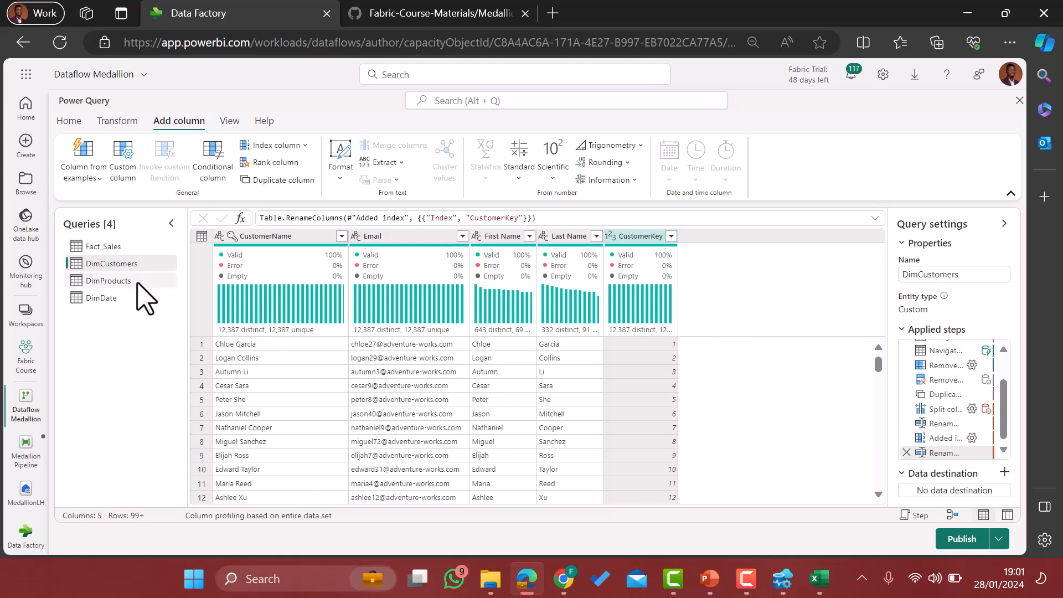
In the DimProducts query, remove all columns other than Item
click(143, 297)
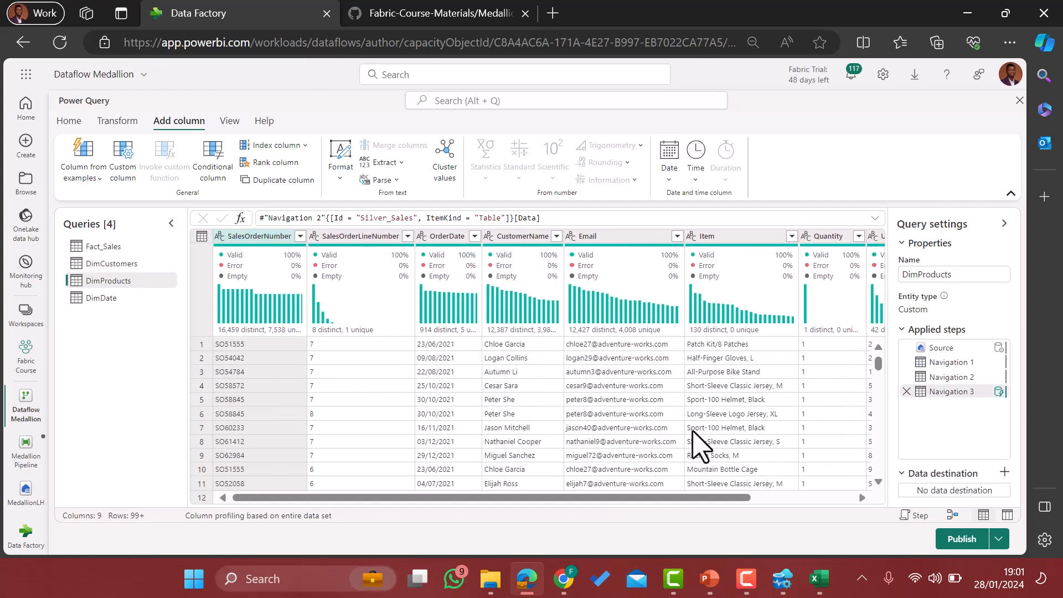
scroll(712, 426, right, 4)
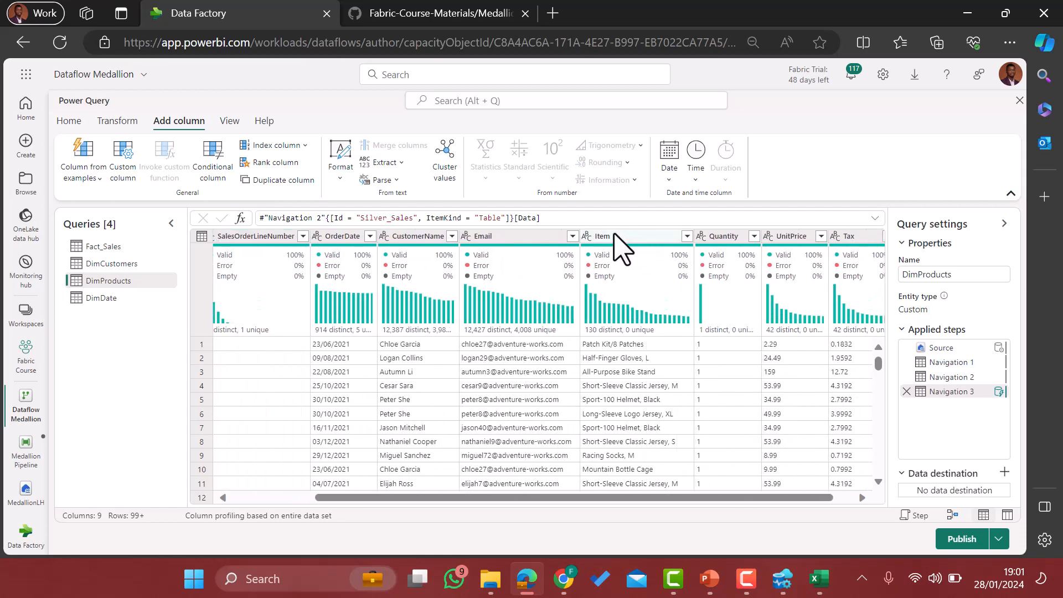
click(615, 236)
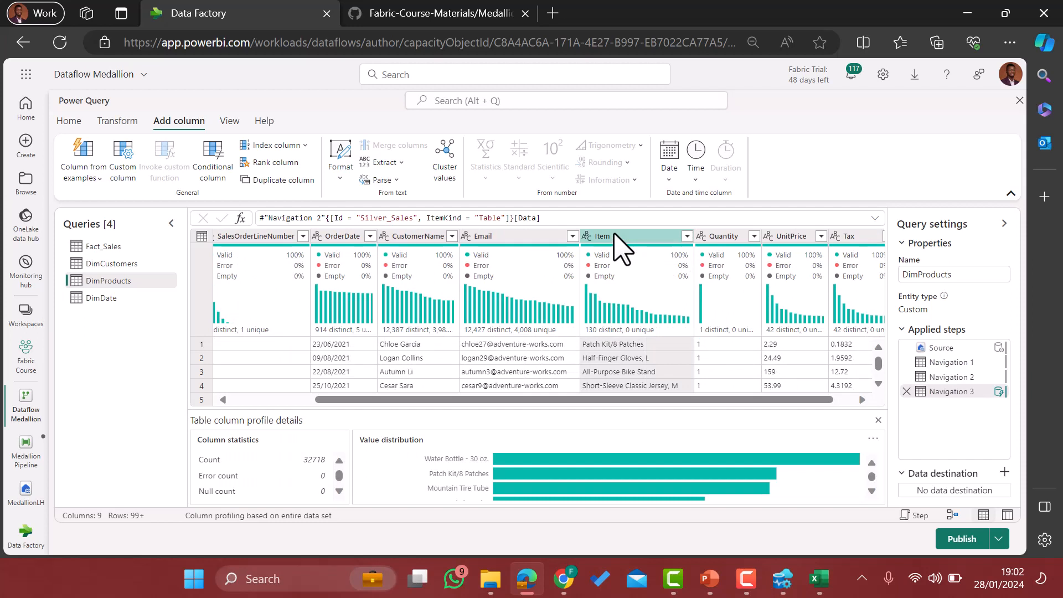
drag(658, 397, 563, 387)
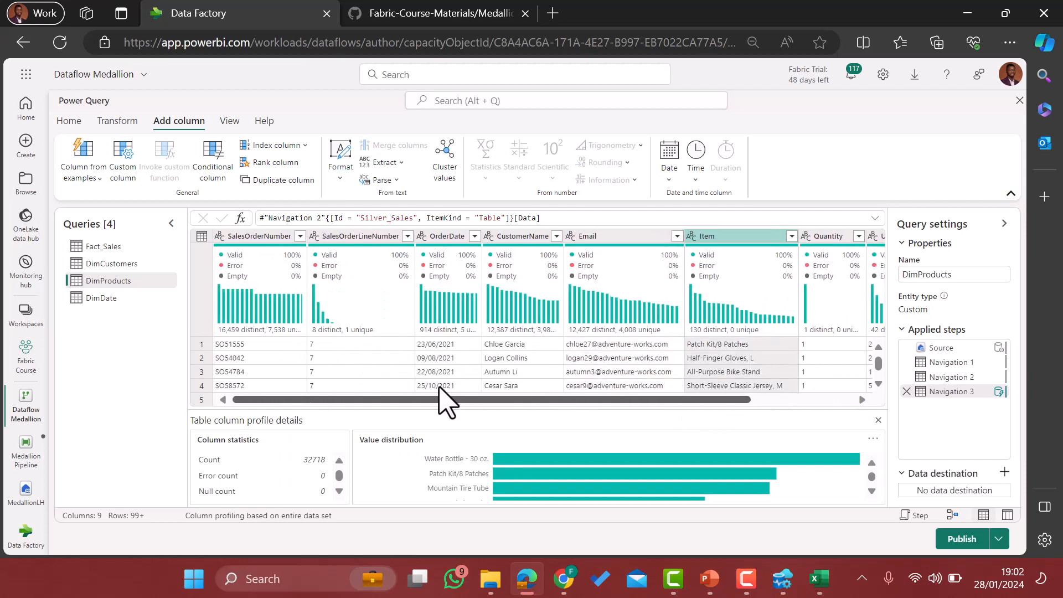
right_click(724, 234)
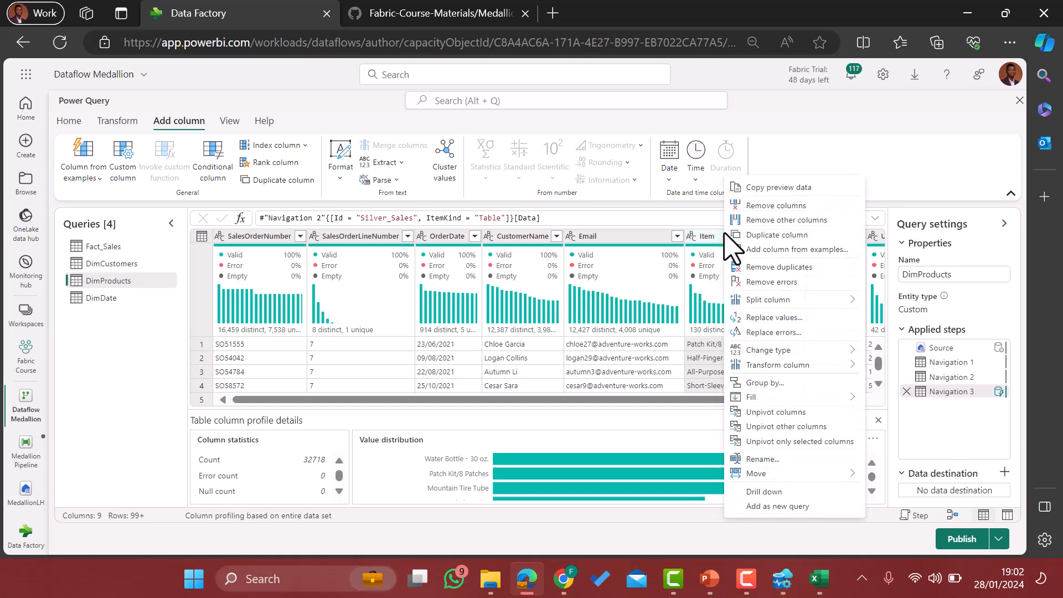
click(759, 221)
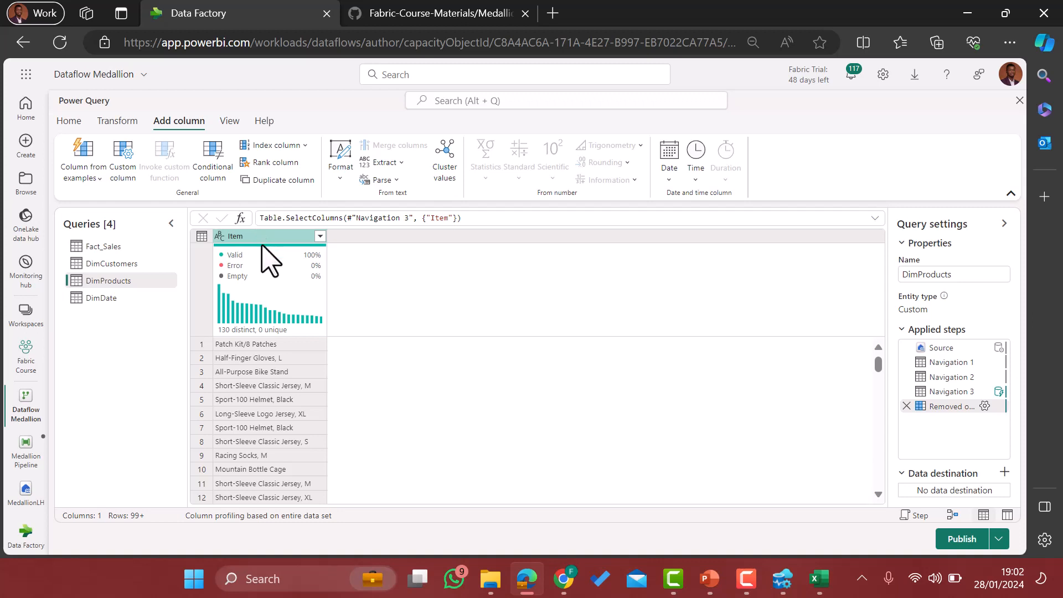
Remove duplicate rows from DimProducts based on the Item column
mouse_move(259, 307)
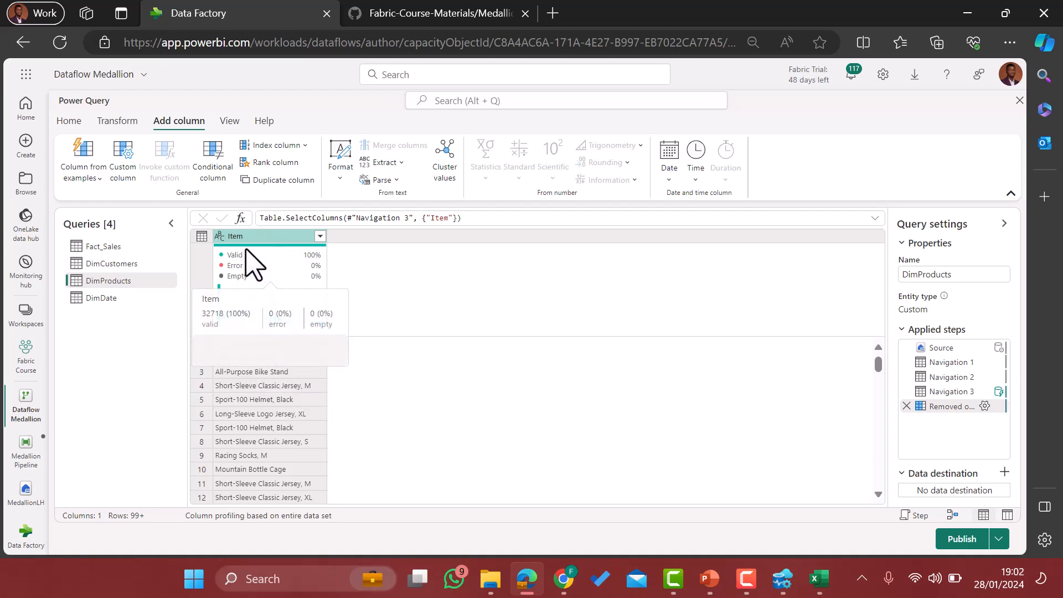
right_click(248, 236)
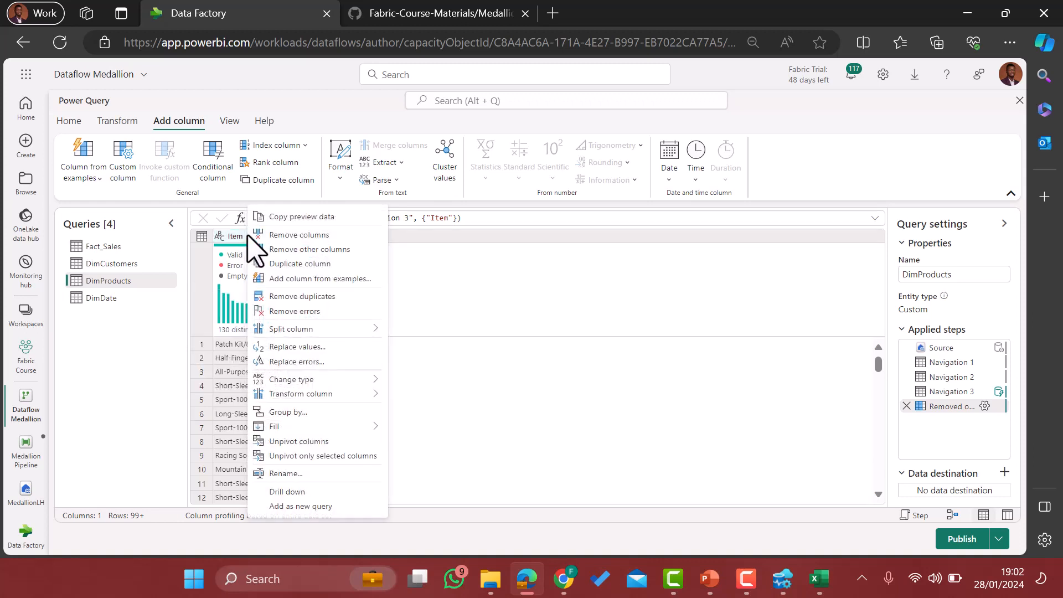
click(302, 296)
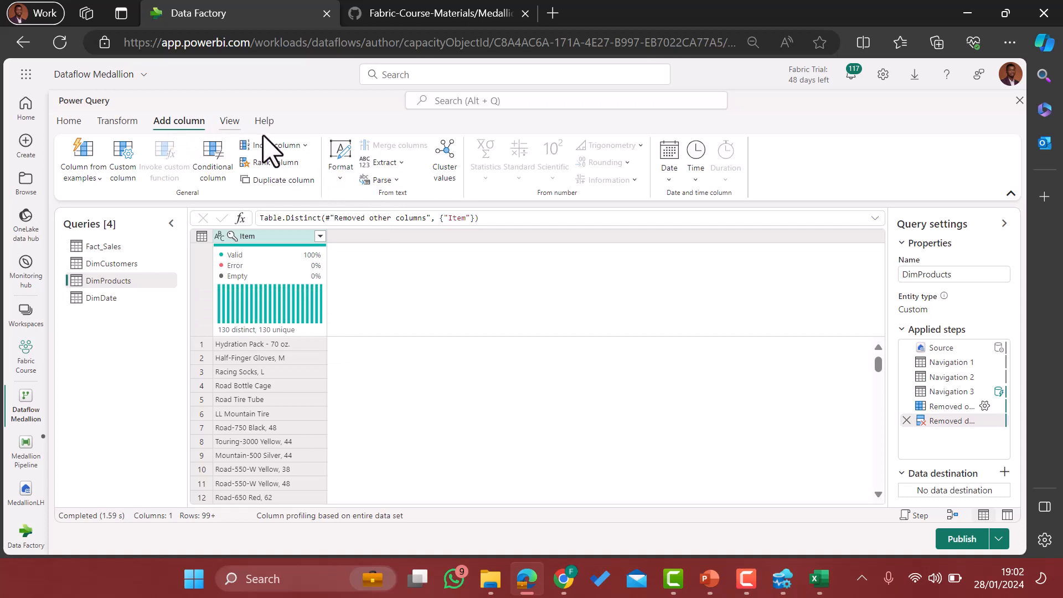
Add an index column starting from 1 to DimProducts and rename it ProductKey
click(305, 145)
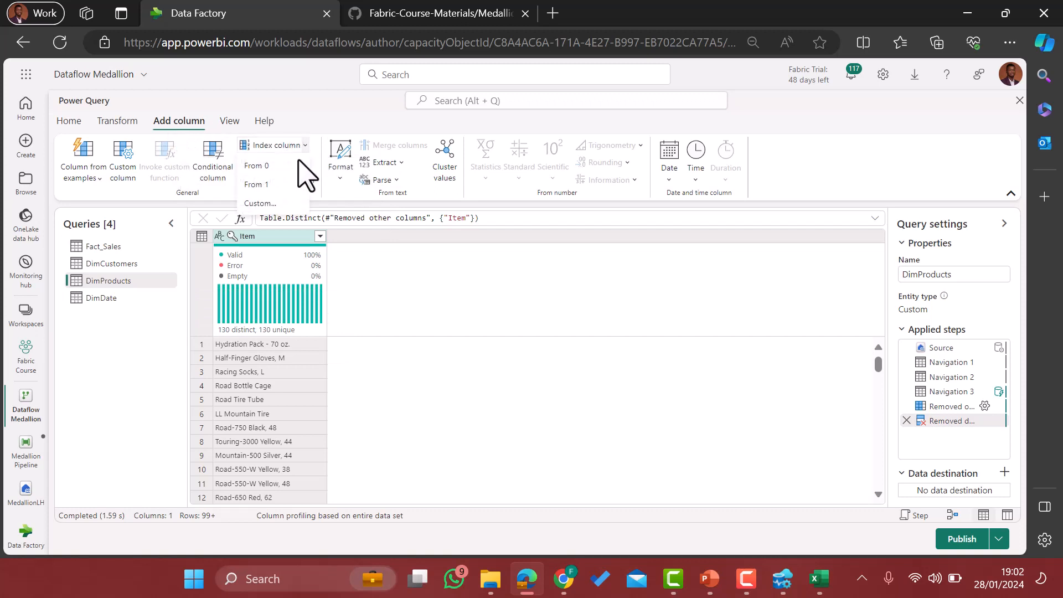
click(257, 184)
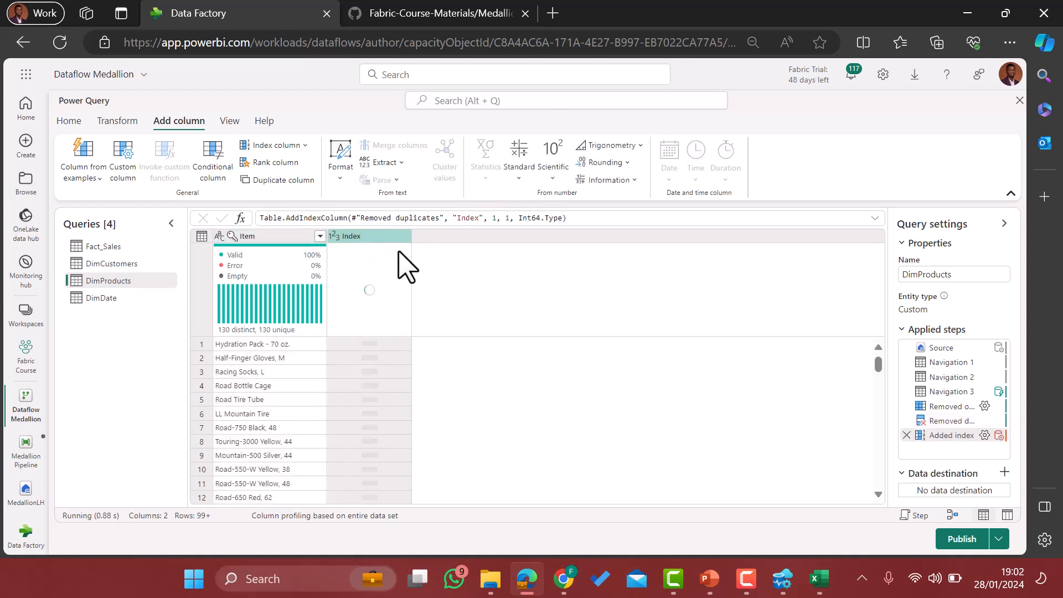
click(356, 236)
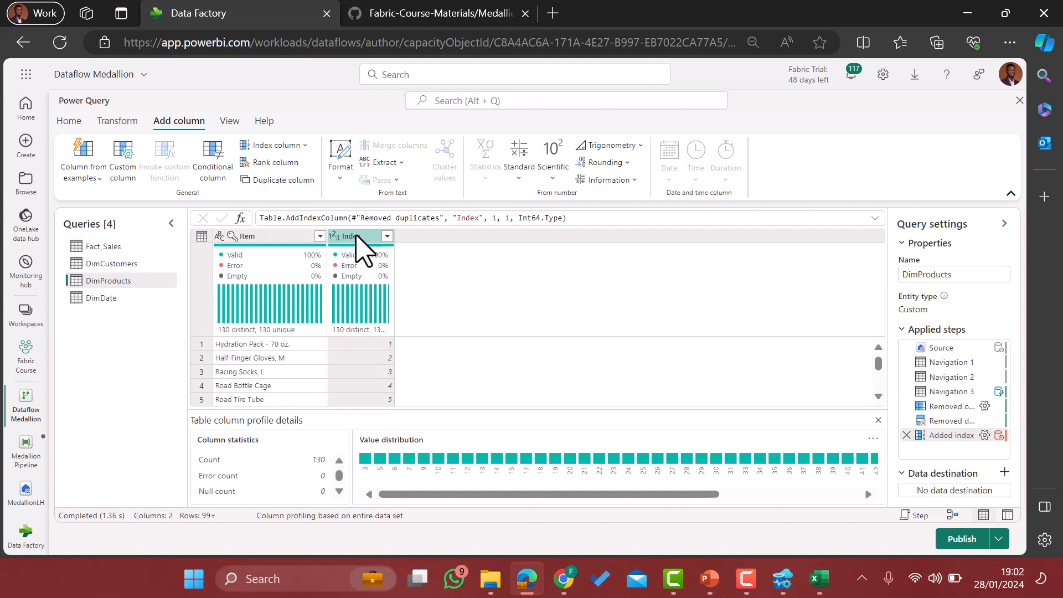
double_click(356, 236)
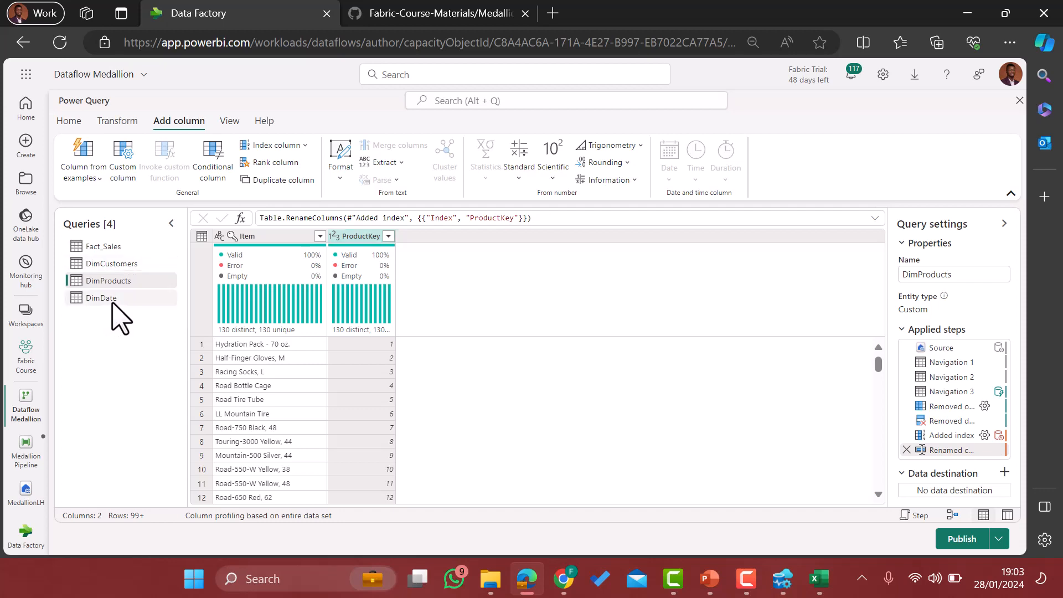
In the DimDate query, remove all columns other than OrderDate
click(105, 299)
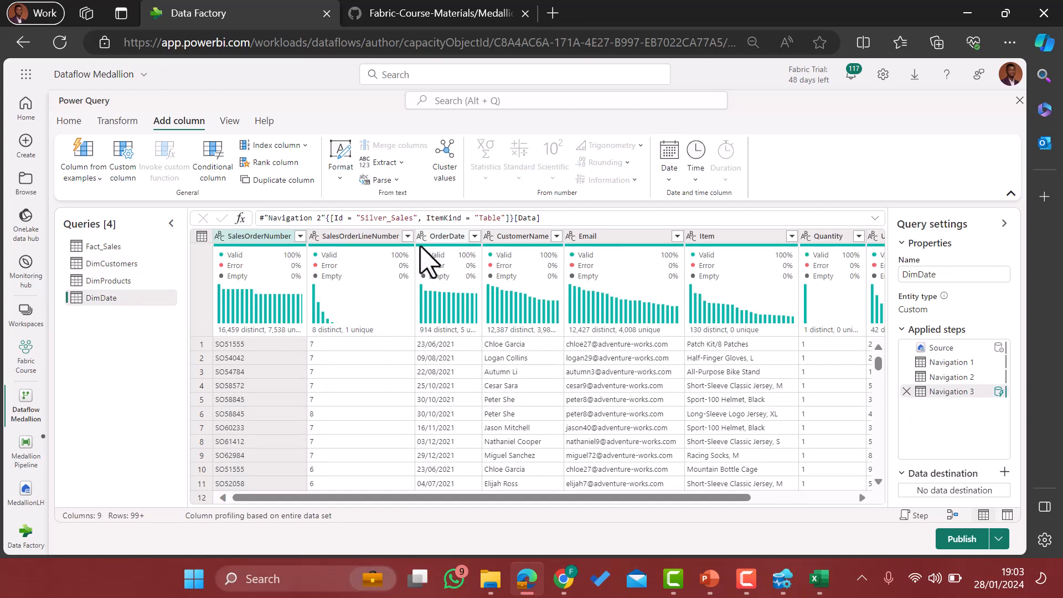
click(449, 237)
right_click(449, 236)
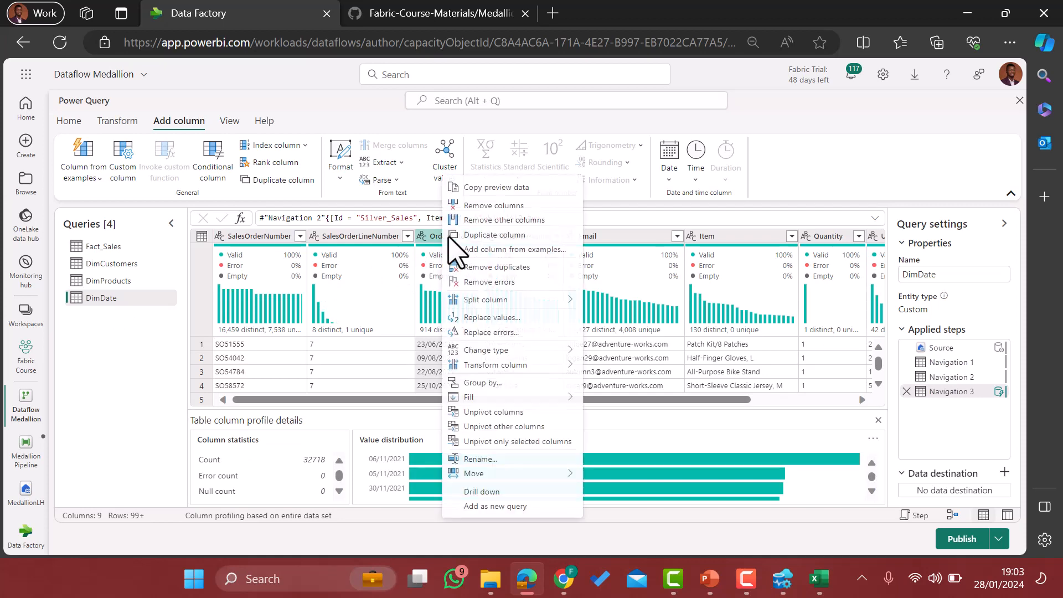
click(505, 220)
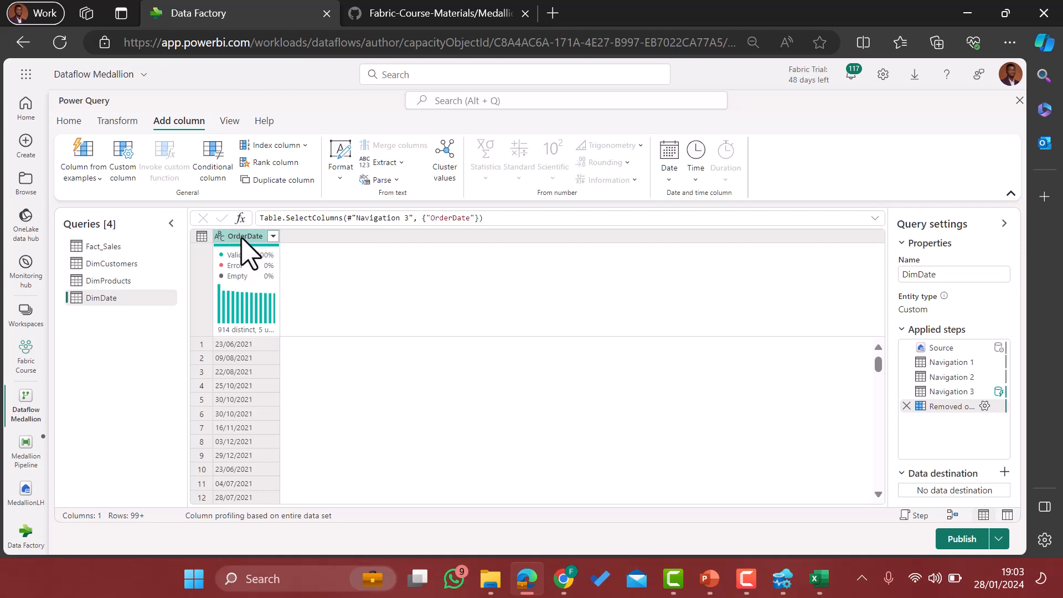
Remove duplicate rows from DimDate based on the OrderDate column and widen that column
right_click(244, 237)
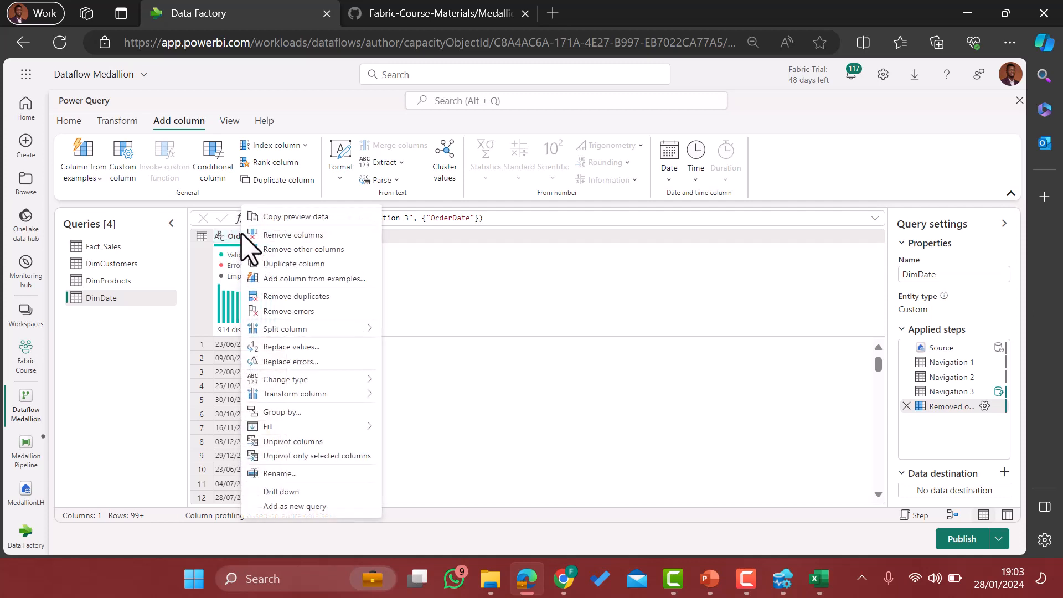
click(298, 296)
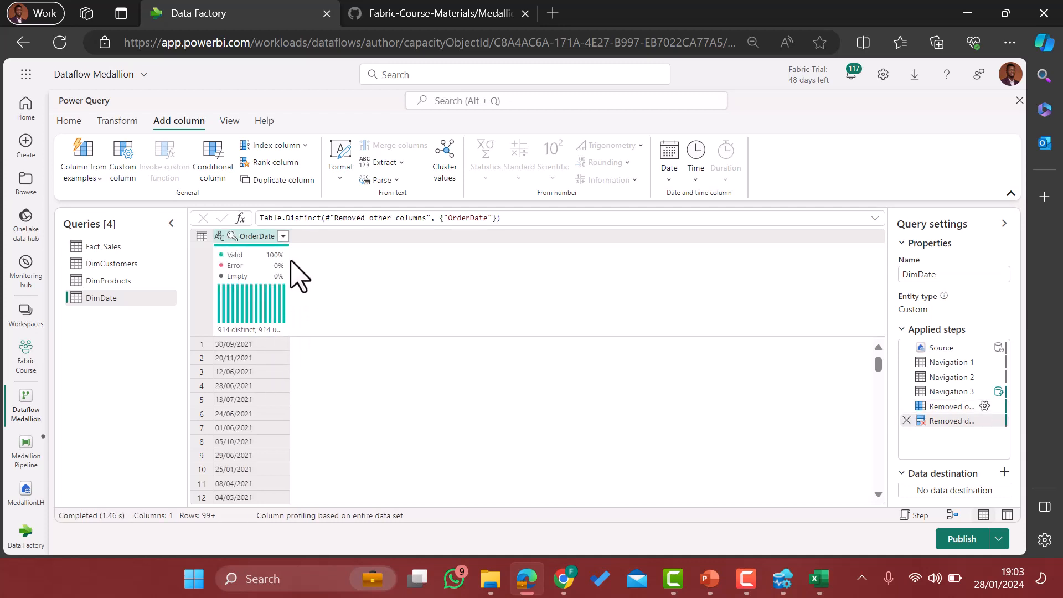
drag(288, 236, 339, 243)
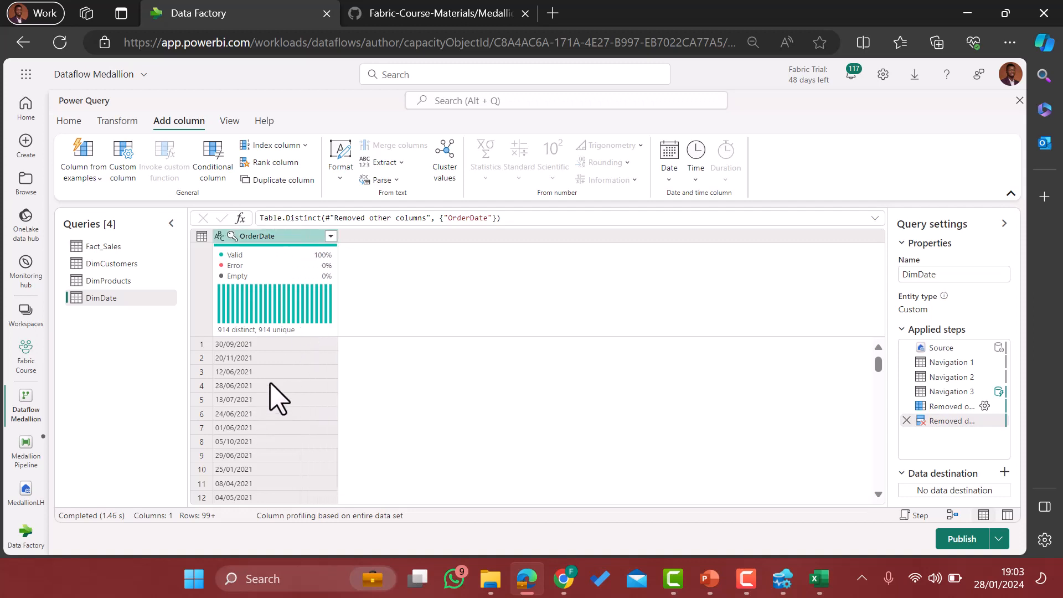
Change the data type of DimDate's OrderDate column to Date
mouse_move(302, 333)
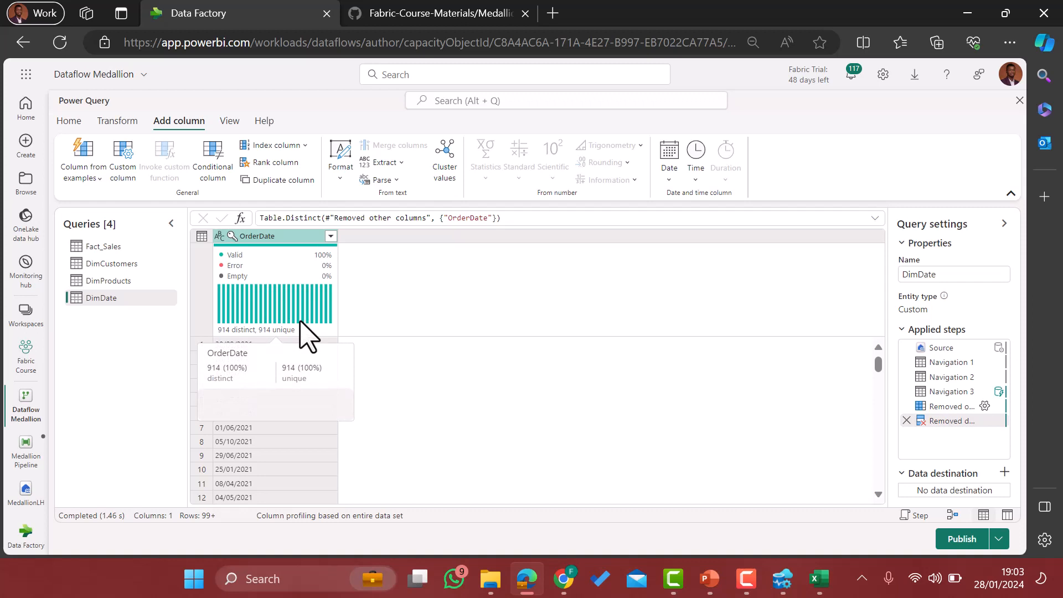
click(219, 236)
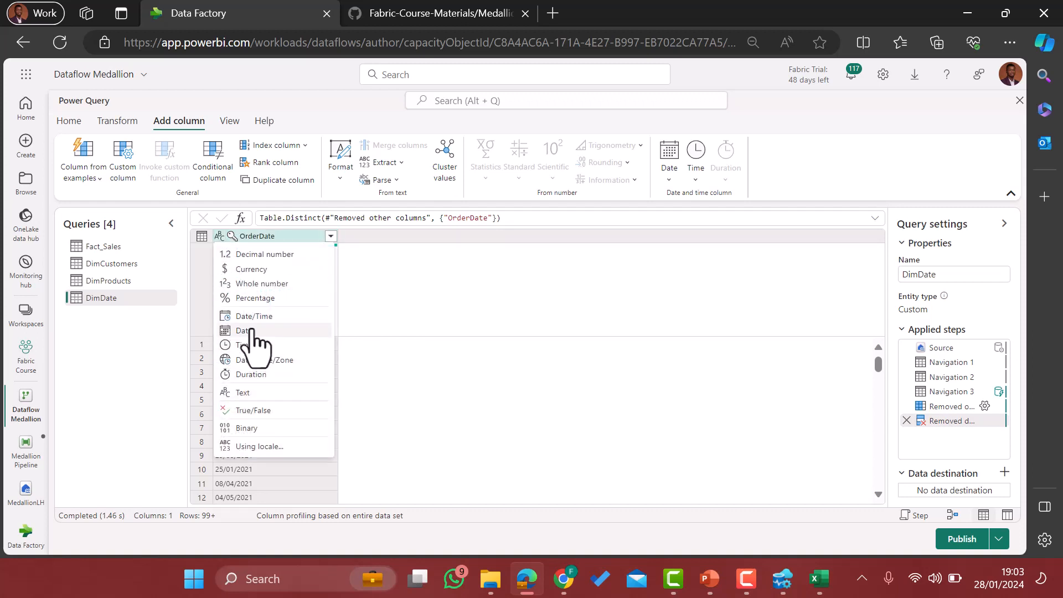
click(252, 331)
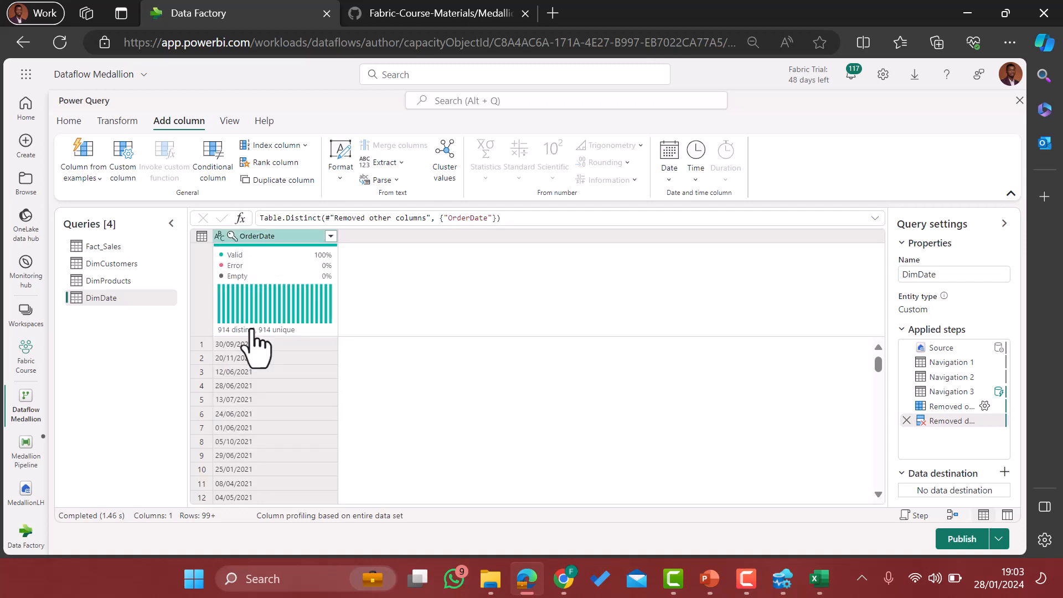
In the Fact_Sales query, change the data type of the Quantity column to Whole number
click(114, 252)
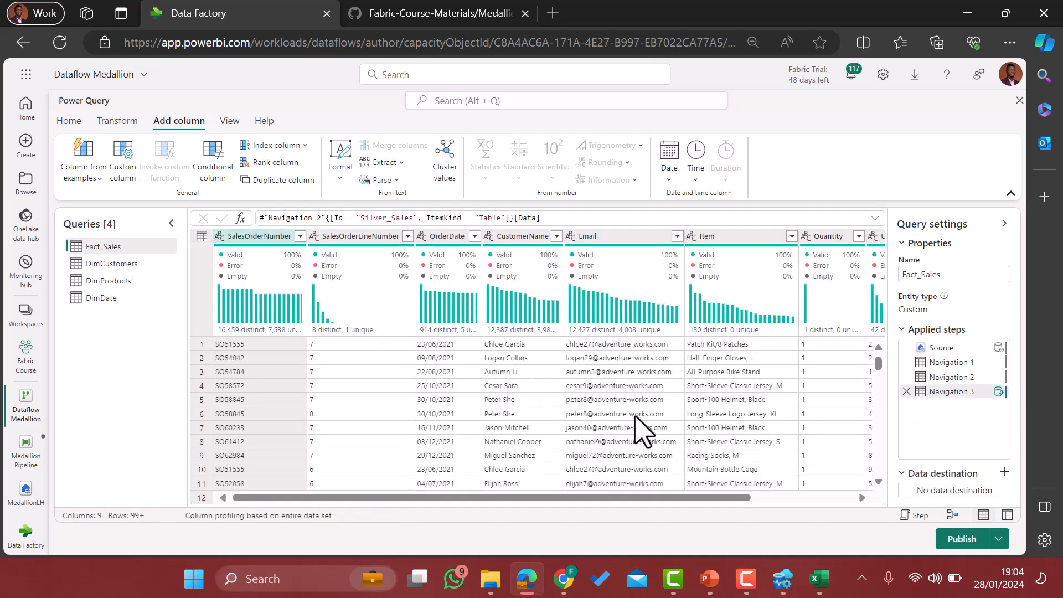
scroll(730, 409, right, 5)
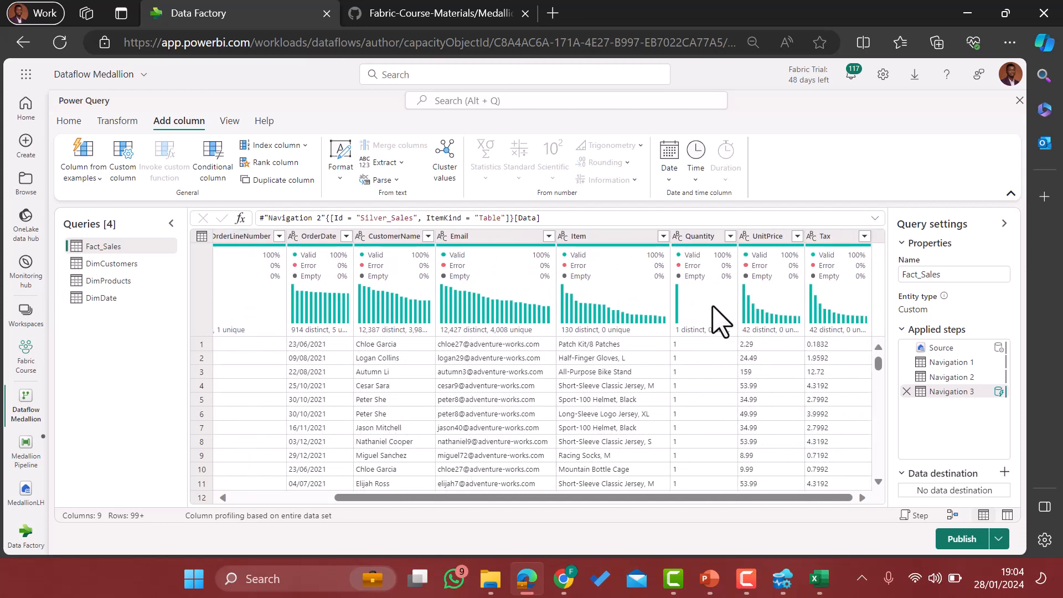
click(676, 237)
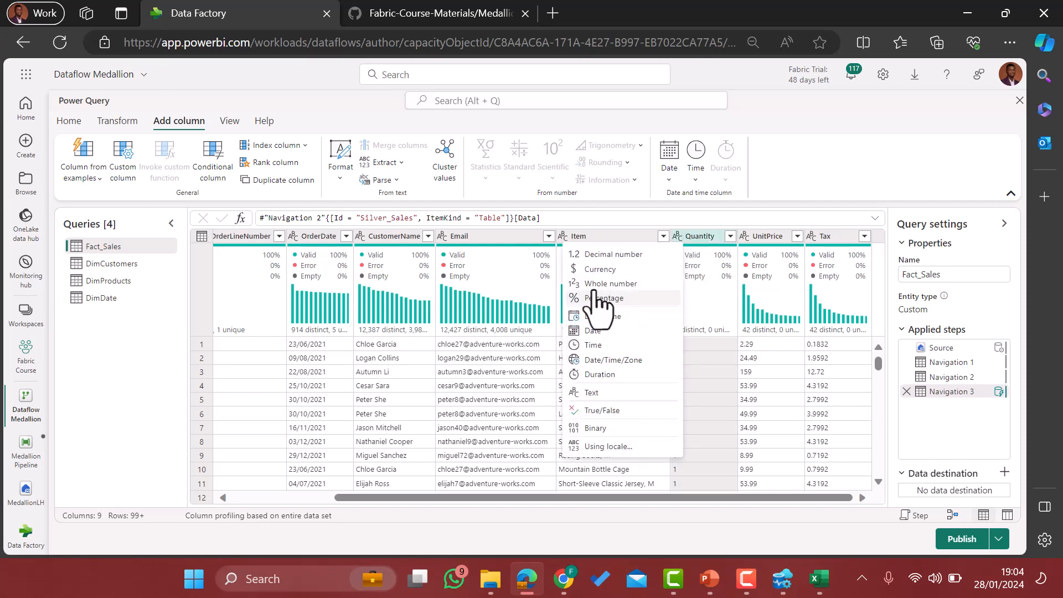
click(596, 285)
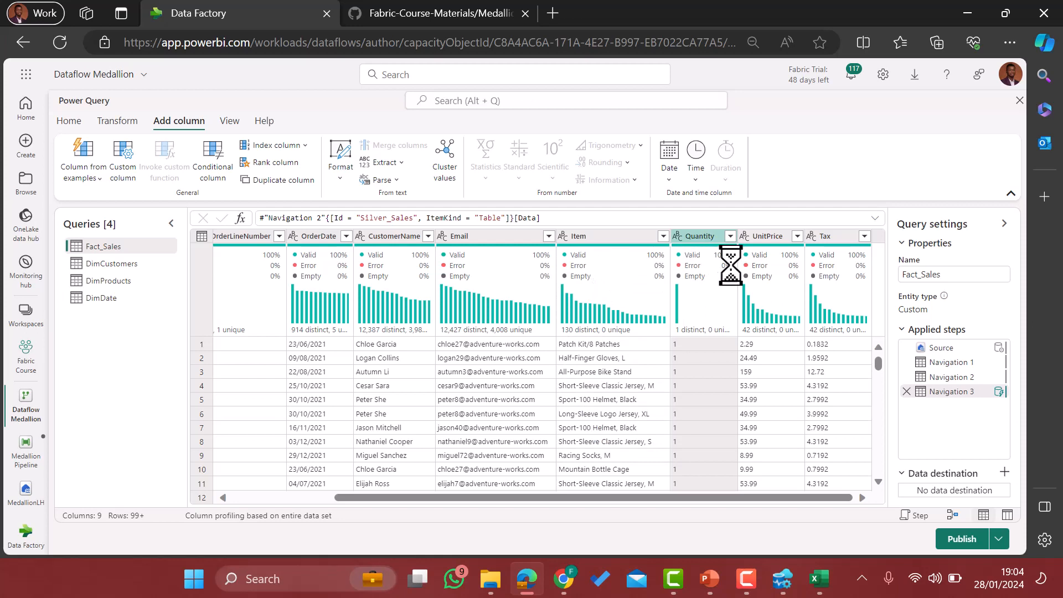
Change the data types of the UnitPrice and Tax columns in Fact_Sales to Decimal number
click(746, 236)
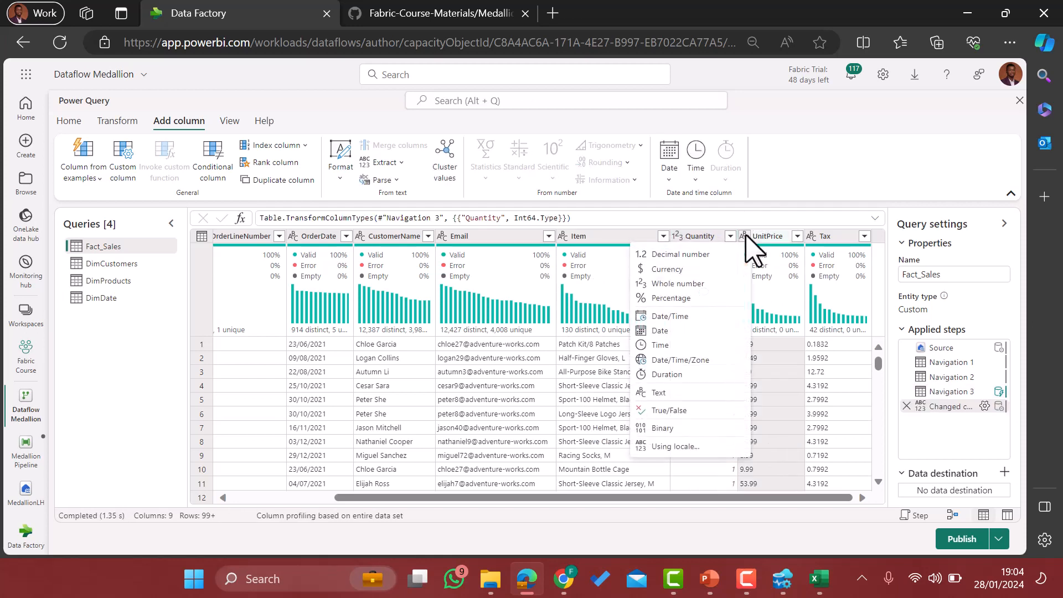
click(672, 256)
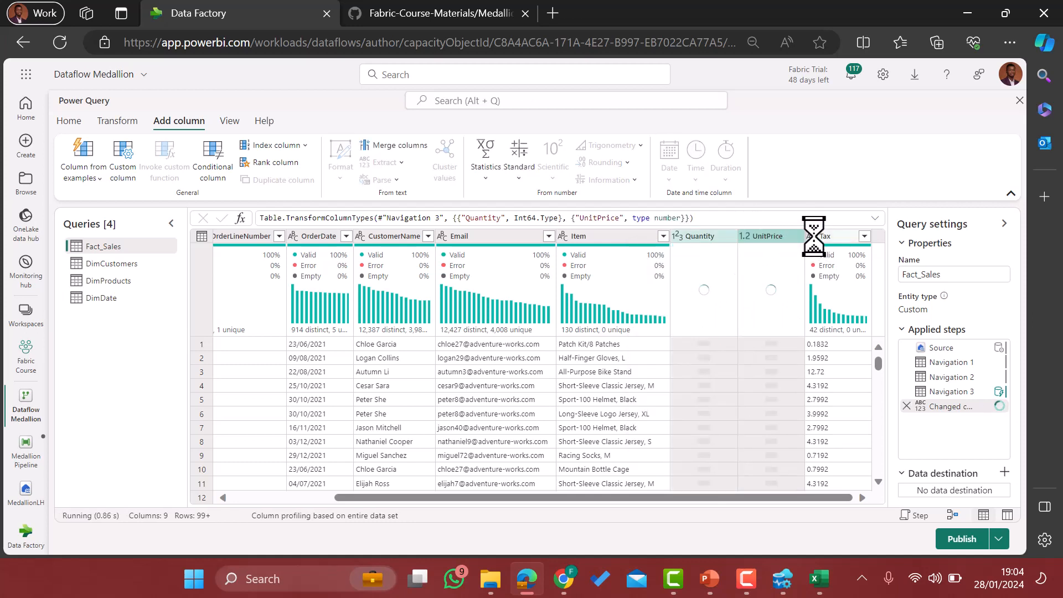
click(813, 237)
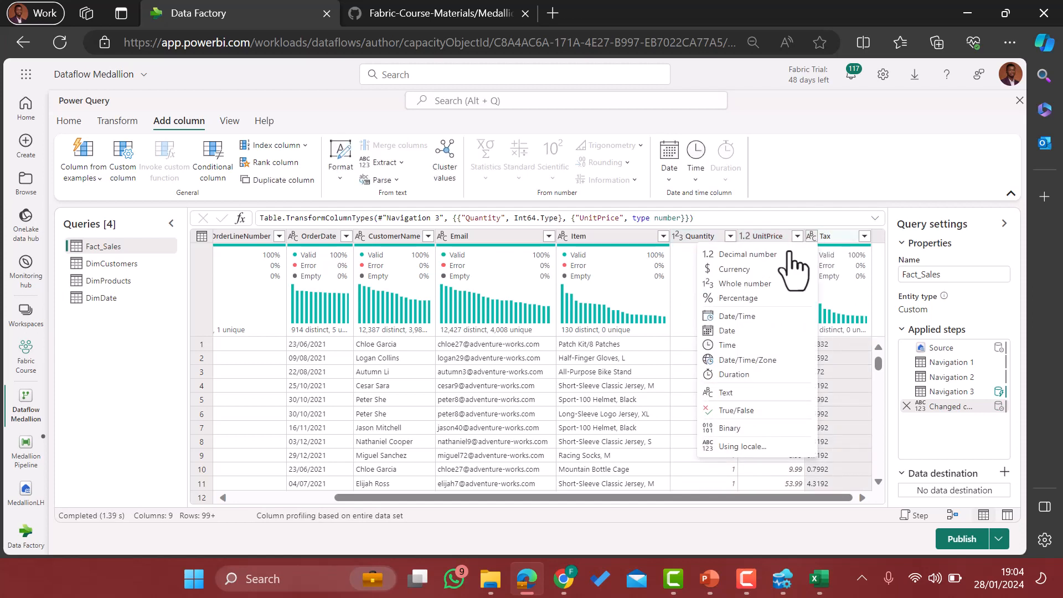
click(759, 257)
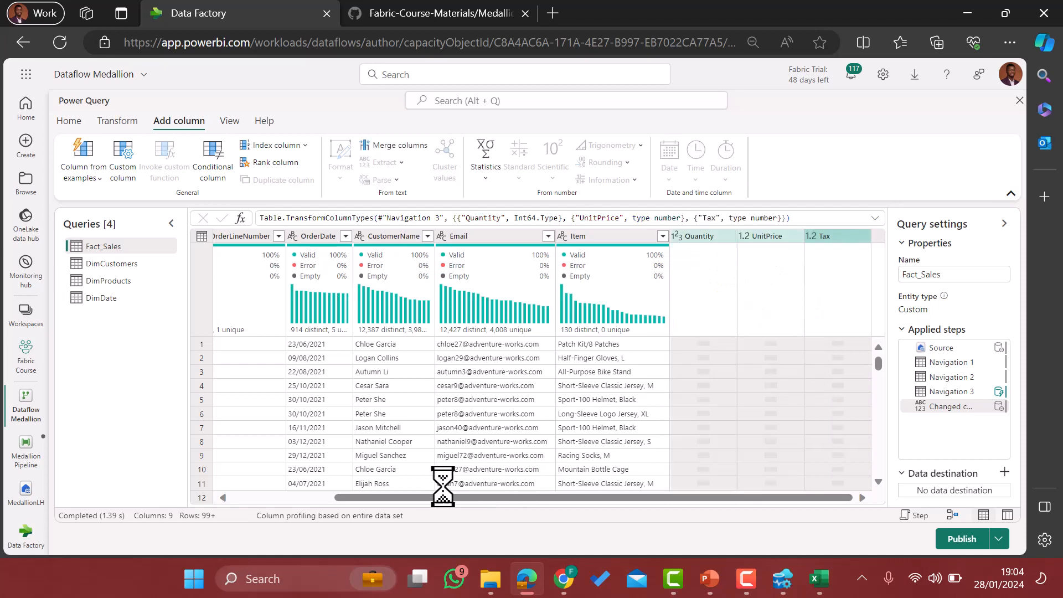
Change the data type of the OrderDate column in Fact_Sales to Date
click(293, 236)
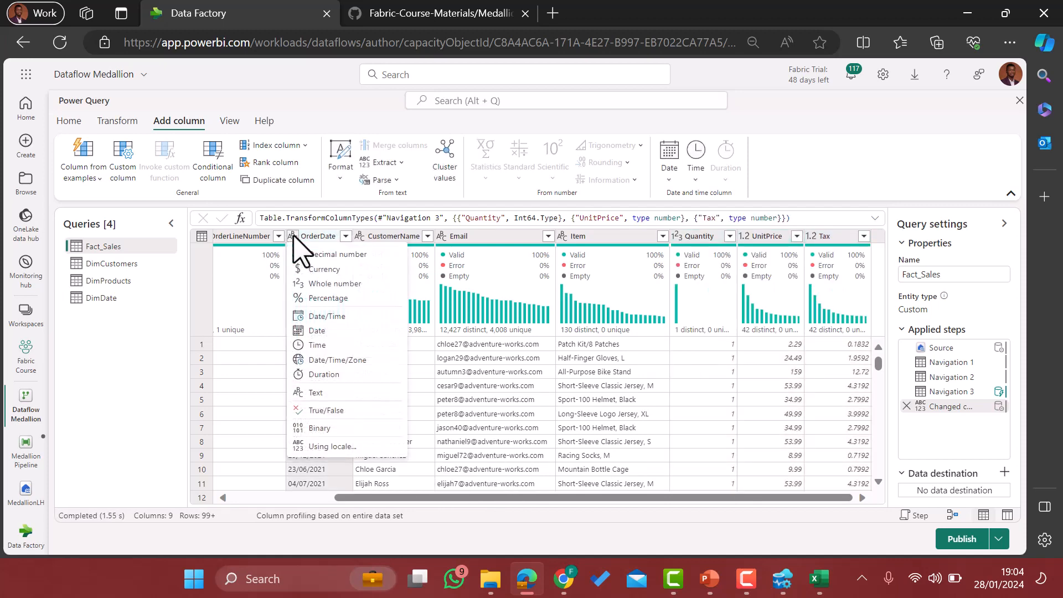
click(323, 331)
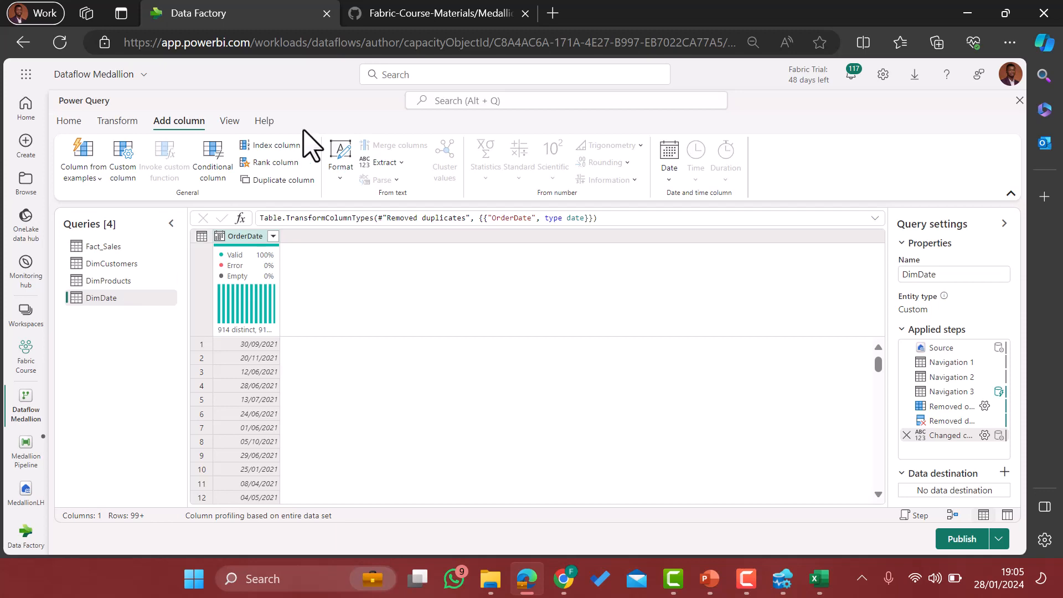
Switch to the GitHub course repository, open datetable.txt and copy its code from the "Add year, month, quarter" comment to the end
click(415, 22)
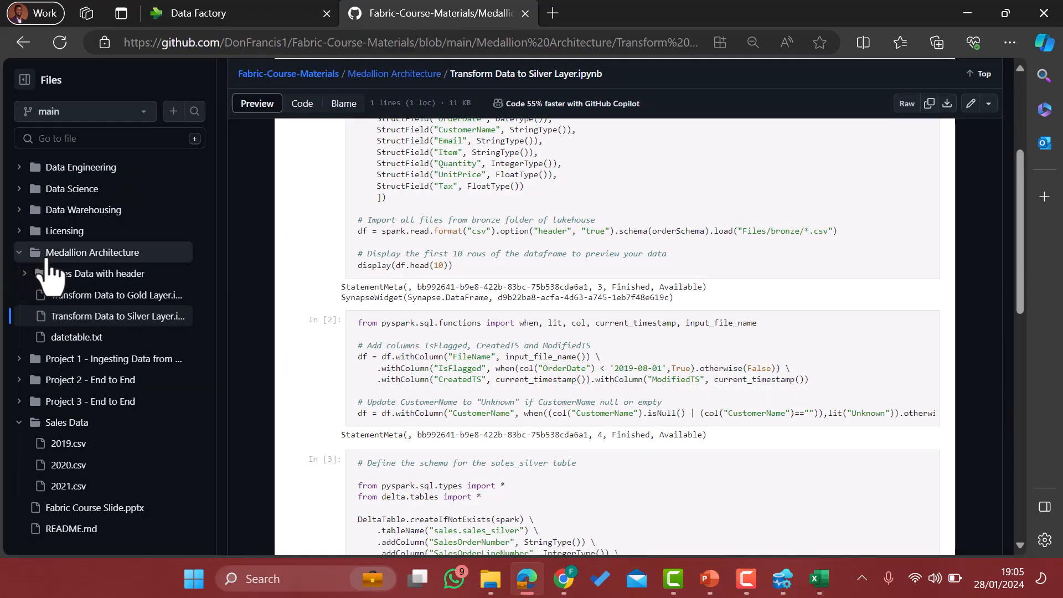
click(84, 338)
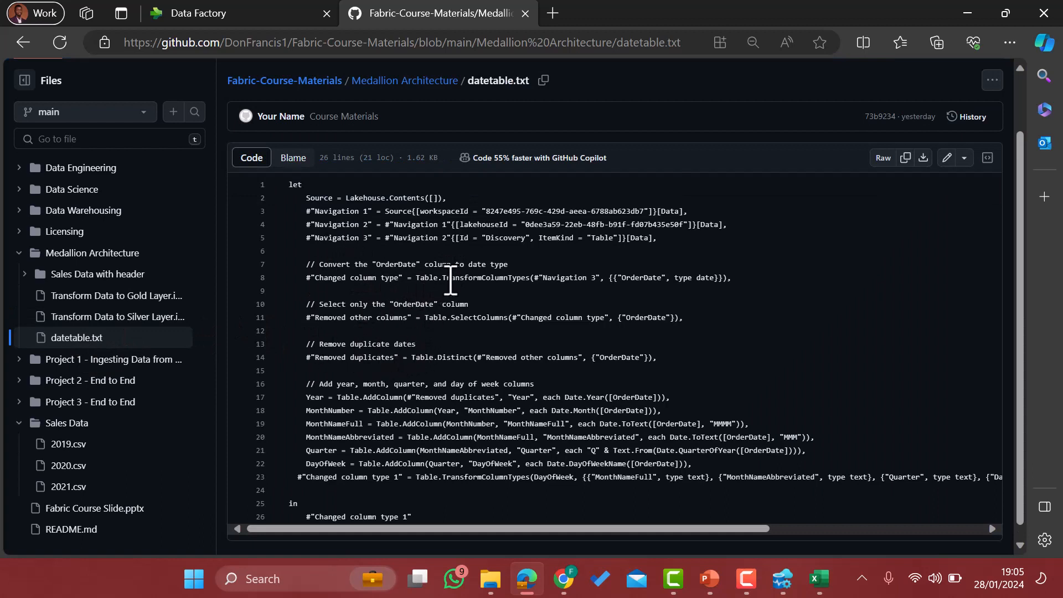
scroll(360, 464, down, 1)
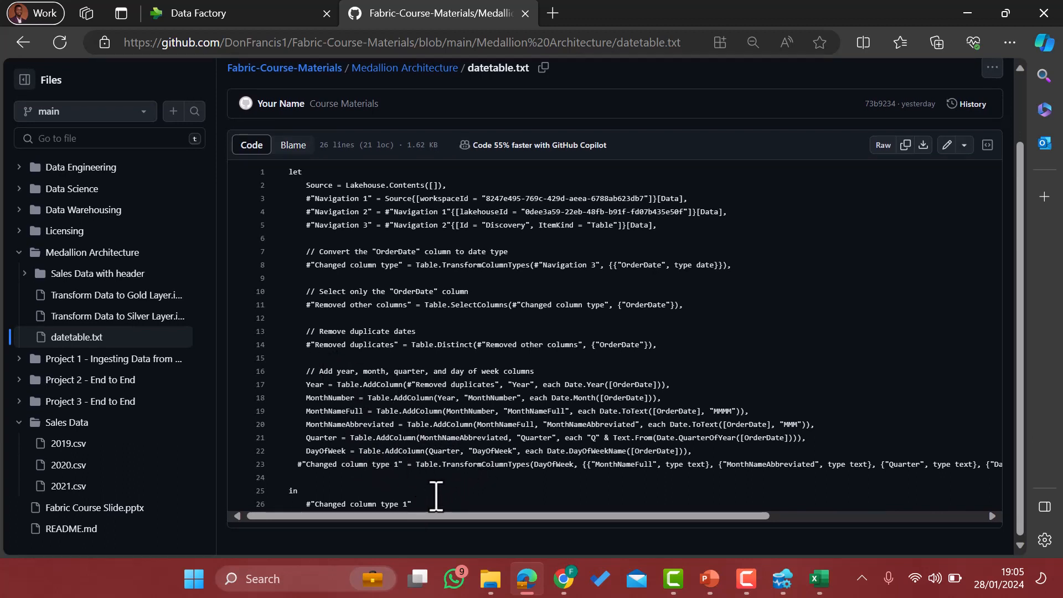
drag(421, 504, 302, 378)
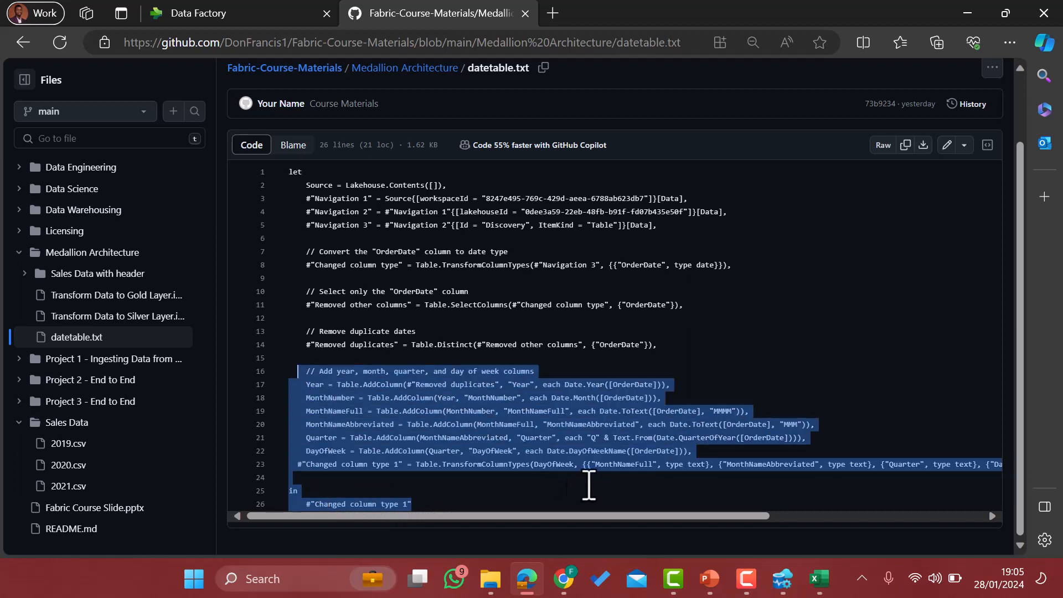
Return to the dataflow, open DimDate's M code in the Advanced editor and paste the copied code below the "Changed column type" line
click(266, 16)
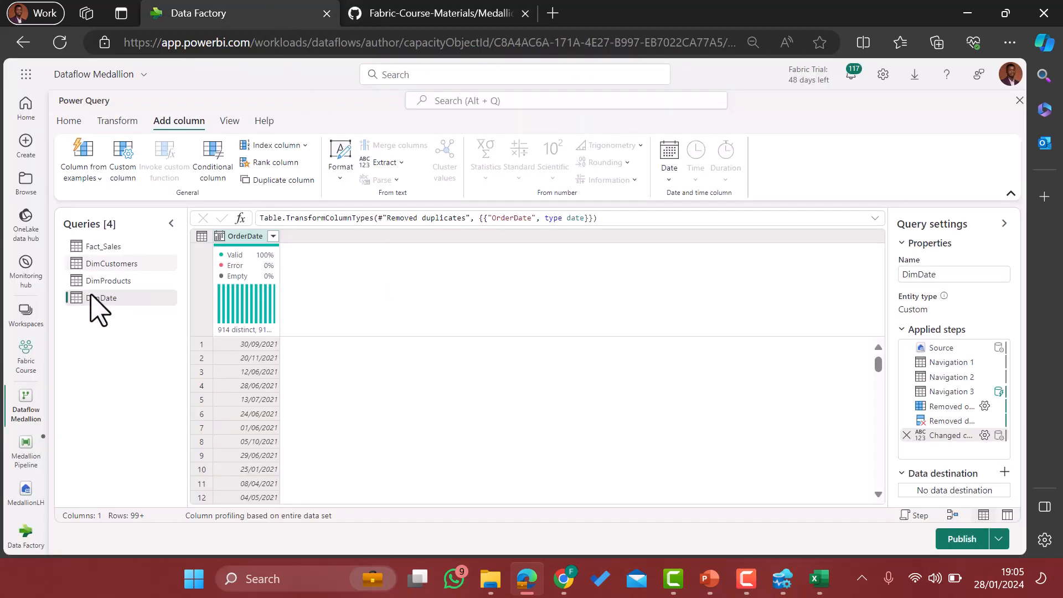
click(69, 121)
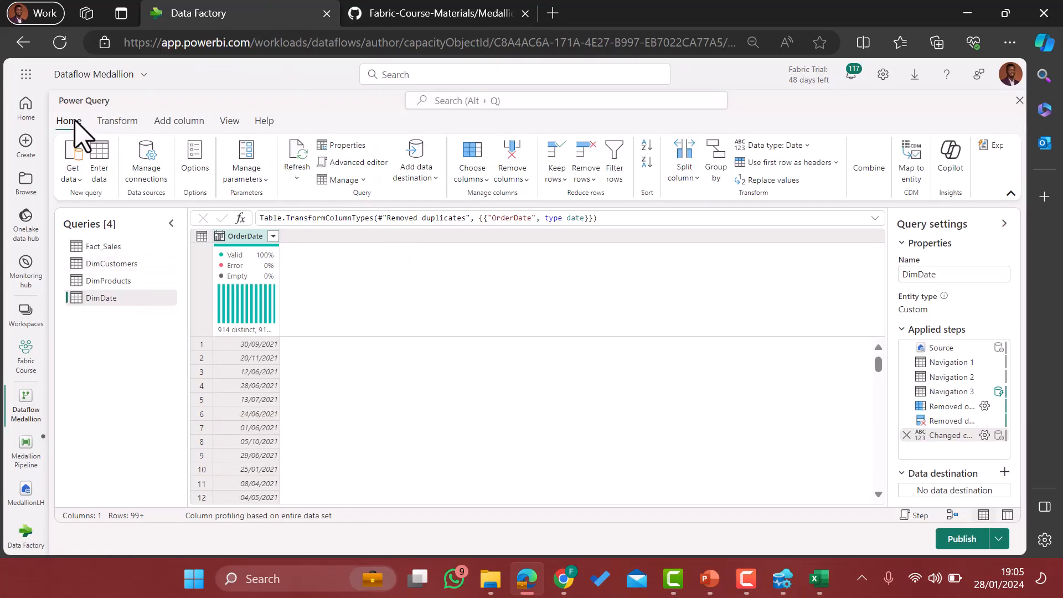
click(376, 164)
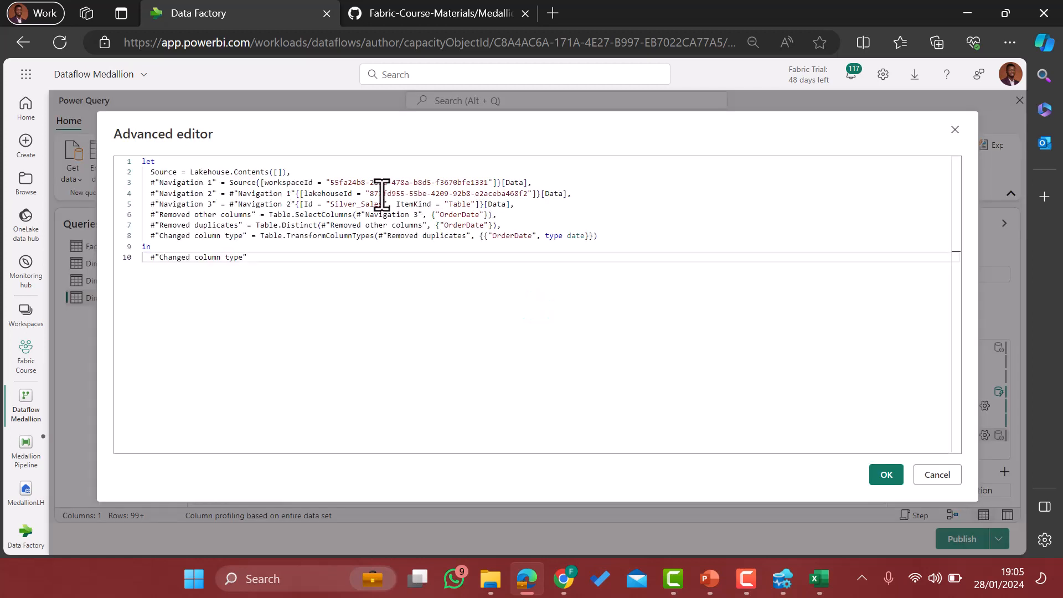
click(270, 259)
click(605, 238)
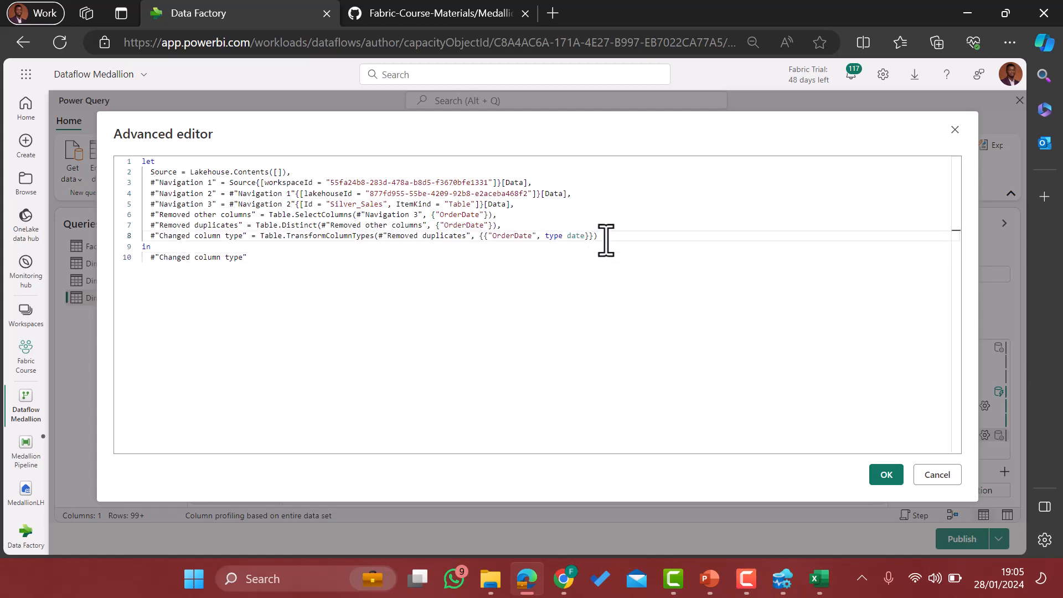
key(Return)
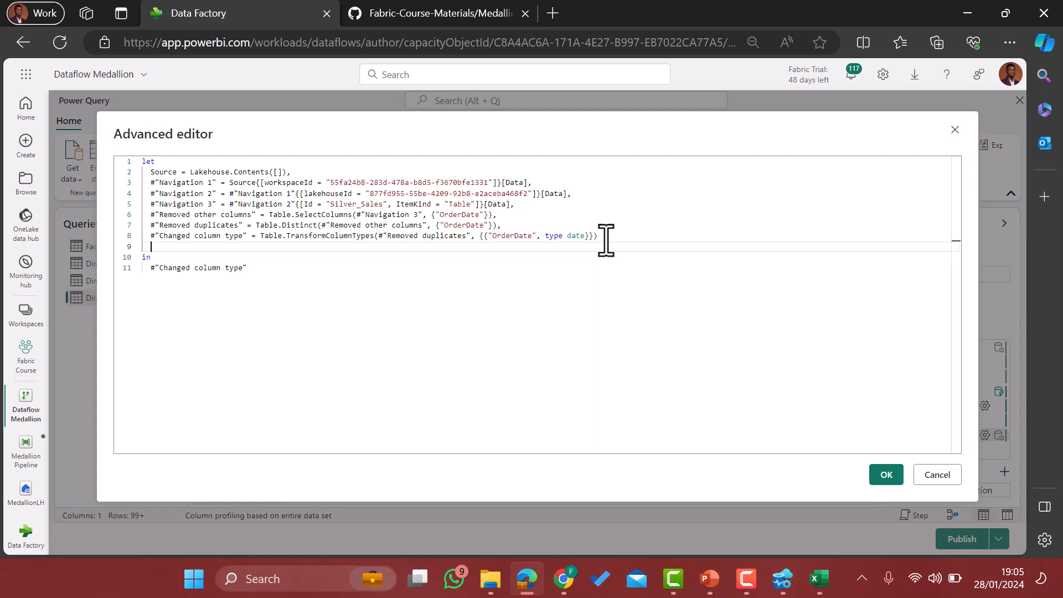
text(// Add year, month, quarter, and day of week columns     Year = Table.AddColumn(#"Removed duplicates", "Year", each Date.Year([OrderDate])),     MonthNumber = Table.AddColumn(Year, "MonthNumber", each Date.Month([OrderDate])),     MonthNameFull = Table.AddColumn(MonthNumber, "MonthNameFull", each Date.ToText([OrderDate], "MMMM")),     MonthNameAbbreviated = Table.AddColumn(MonthNameFull, "MonthNameAbbreviated", each Date.ToText([OrderDate], "MMM")),     Quarter = Table.AddColumn(MonthNameAbbreviated, "Quarter", each "Q" & Text.From(Date.QuarterOfYear([OrderDate]))),     DayOfWeek = Table.AddColumn(Quarter, "DayOfWeek", each Date.DayOfWeekName([OrderDate])),   #"Changed column type 1" = Table.TransformColumnTypes(DayOfWeek, {{"MonthNameFull", type text}, {"MonthNameAbbreviated", type text}, {"Quarter", type text}, {"DayOfWeek", type text}, {"Year", Int64.Type}, {"MonthNumber", type text}})  in     #"Changed column type 1")
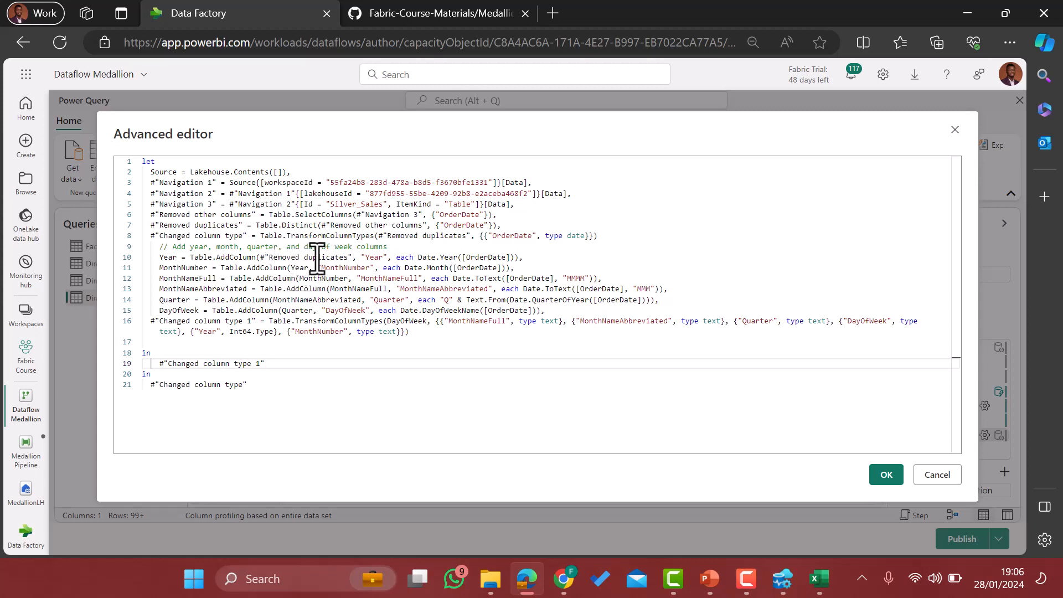
In the Year line, replace the "Removed duplicates" reference with "Changed column type"
click(349, 258)
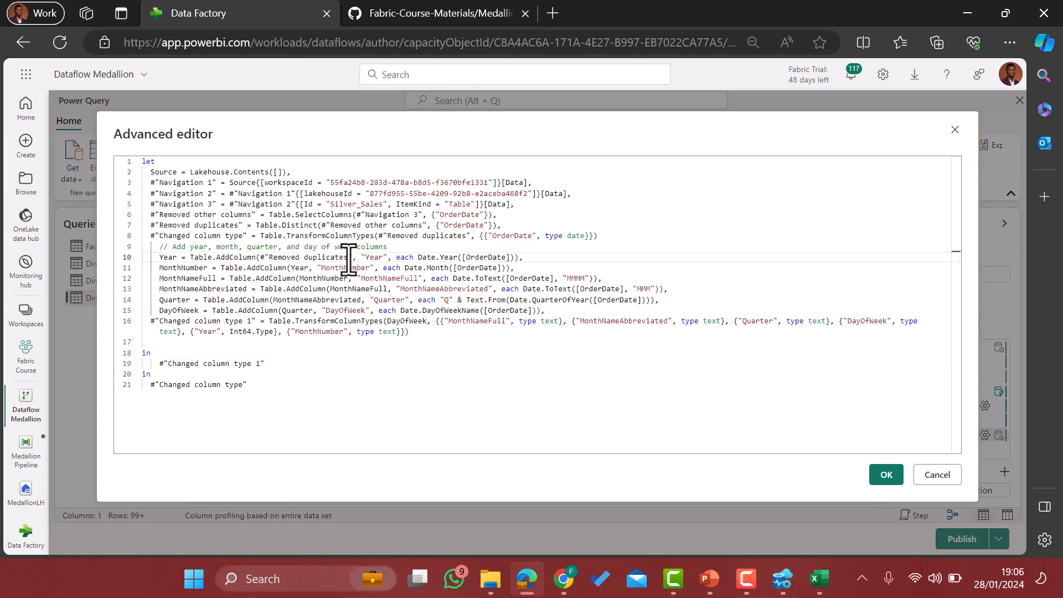
key(BackSpace)
key(BackSpace)
key(BackSpace)
key(BackSpace)
key(BackSpace)
key(BackSpace)
key(BackSpace)
key(BackSpace)
key(BackSpace)
key(BackSpace)
key(BackSpace)
key(BackSpace)
key(BackSpace)
key(BackSpace)
key(BackSpace)
key(BackSpace)
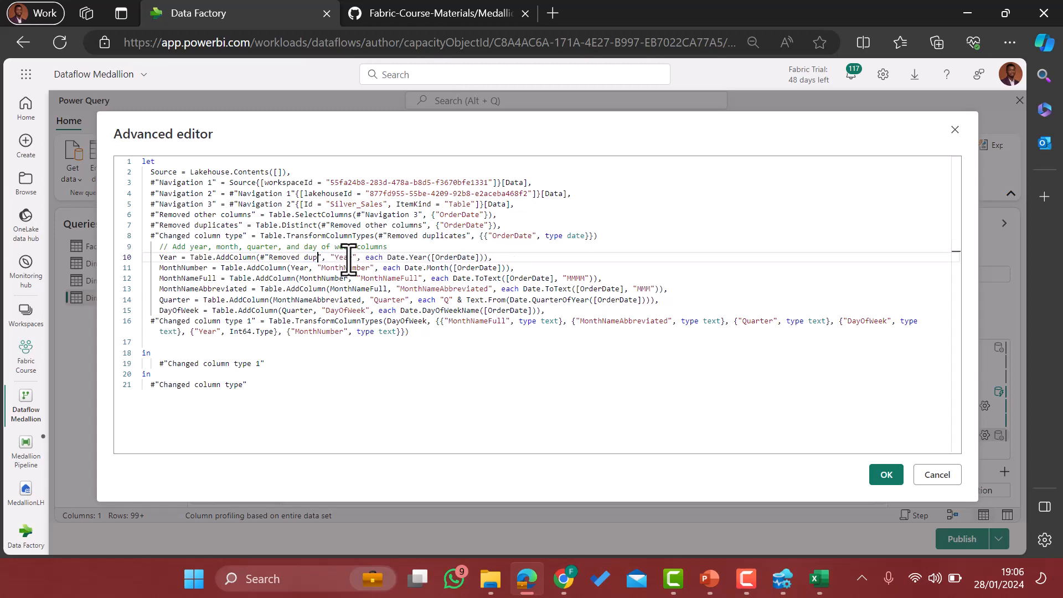
key(BackSpace)
key(BackSpace)
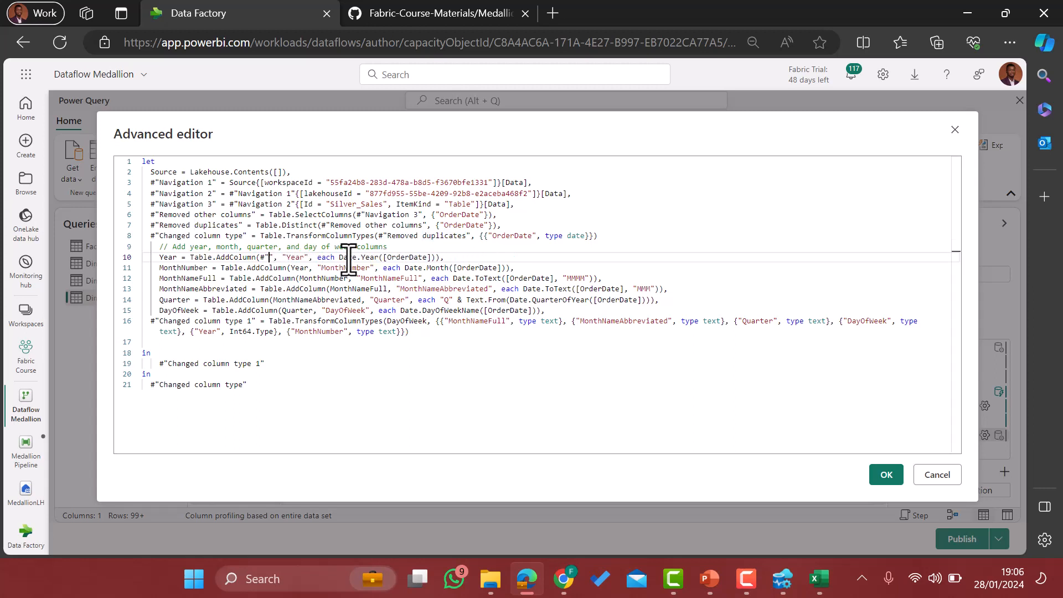
text(C)
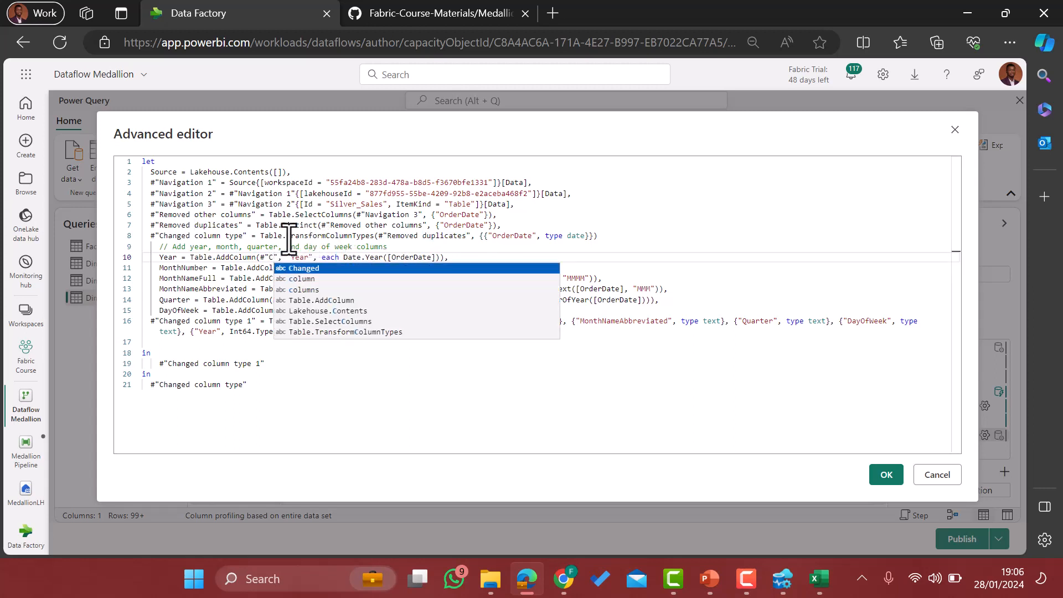
drag(242, 238, 165, 238)
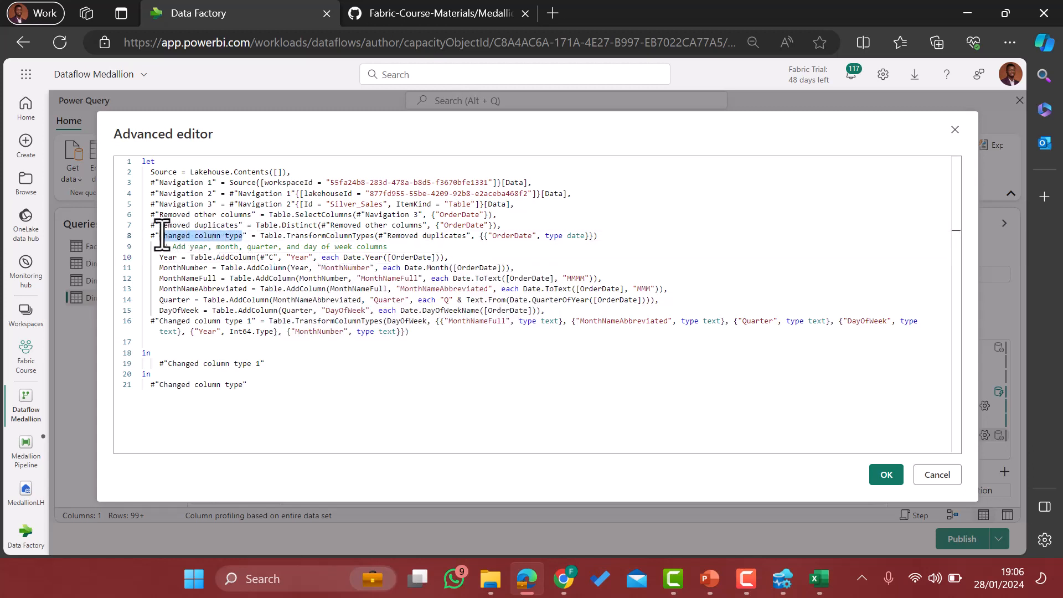
click(274, 259)
key(BackSpace)
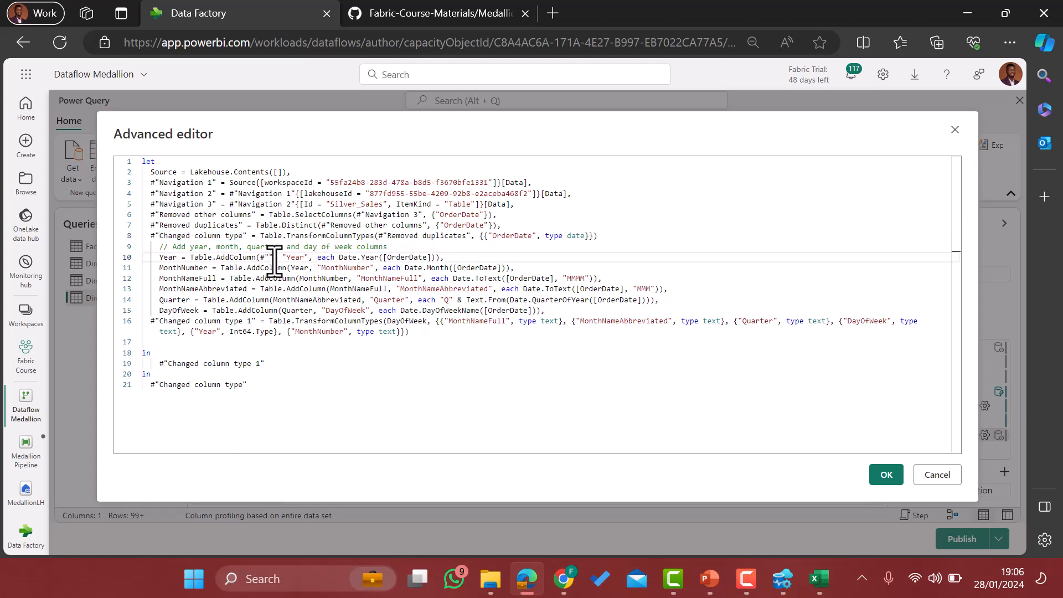
text(Changed column type)
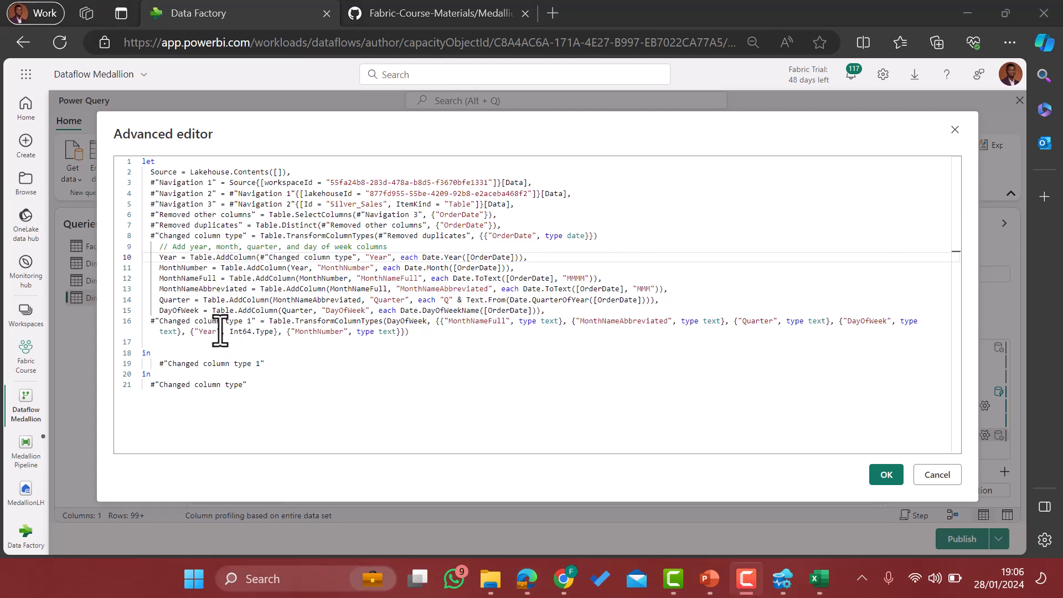
Delete the redundant second "in" clause with #"Changed column type" at the end of the code and try to apply the query
click(254, 384)
key(shift+Up)
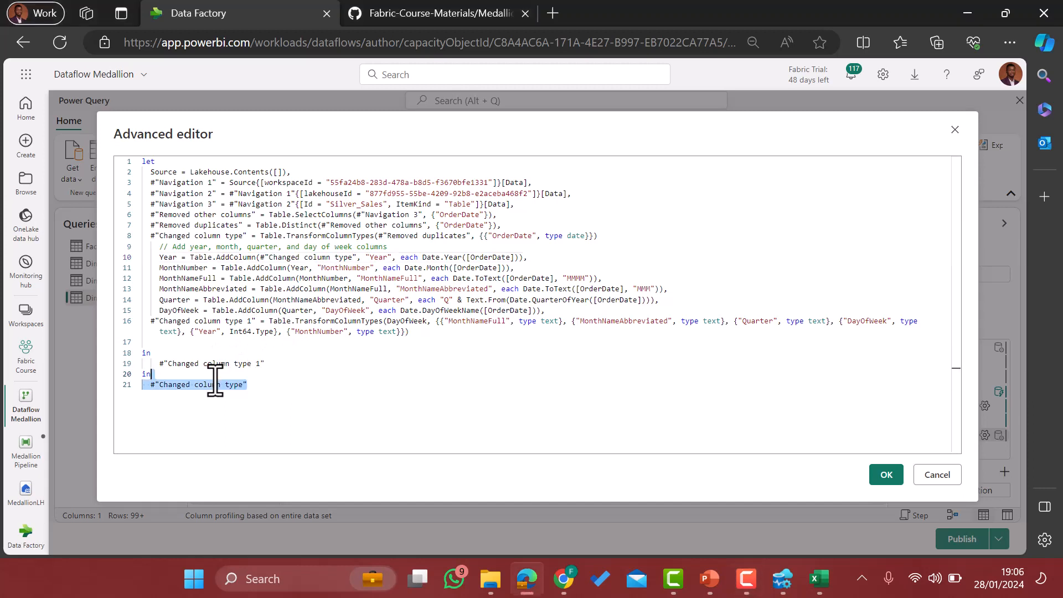
key(shift+Home)
key(Delete)
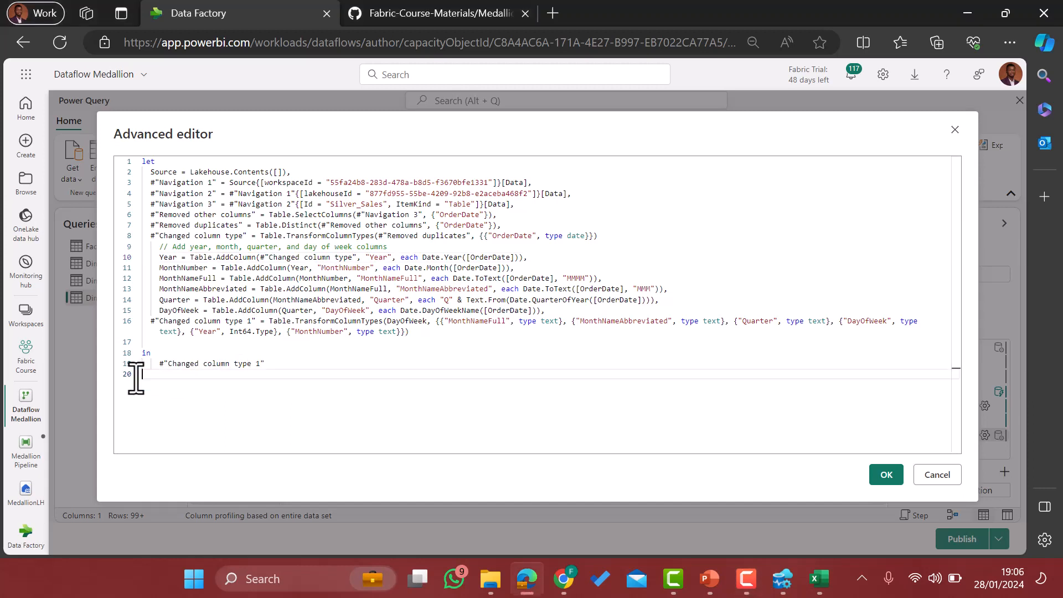
click(885, 483)
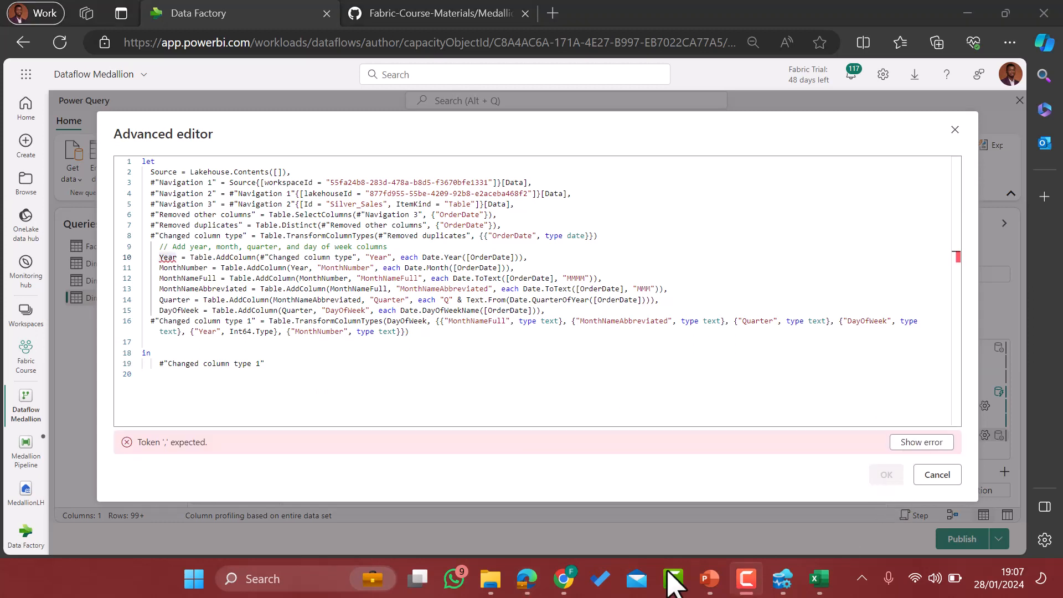
Add a comma at the end of the "Changed column type" line and apply the edited DimDate code
click(602, 242)
text(,)
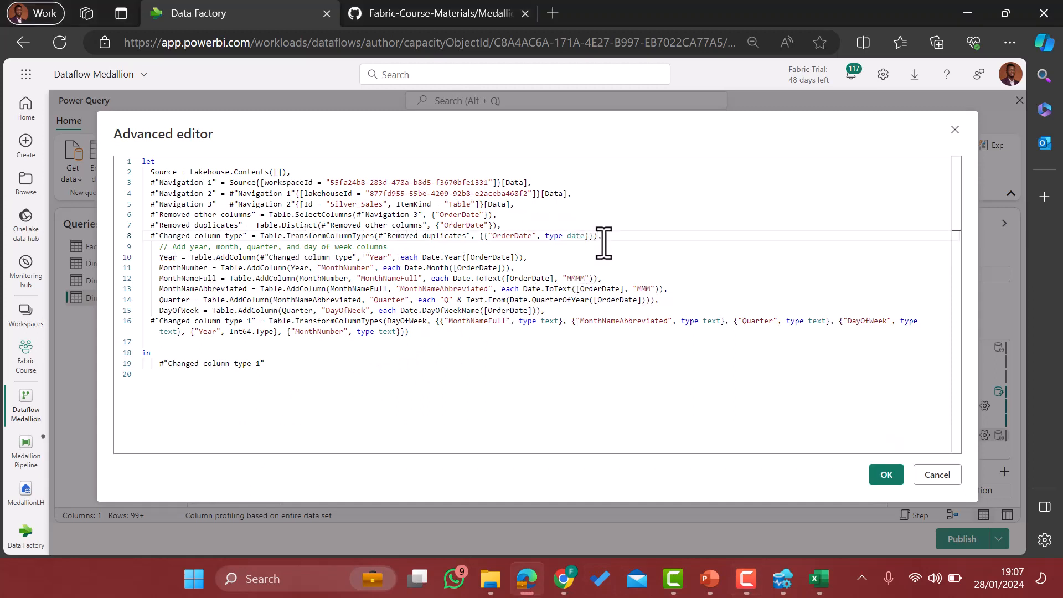
click(885, 475)
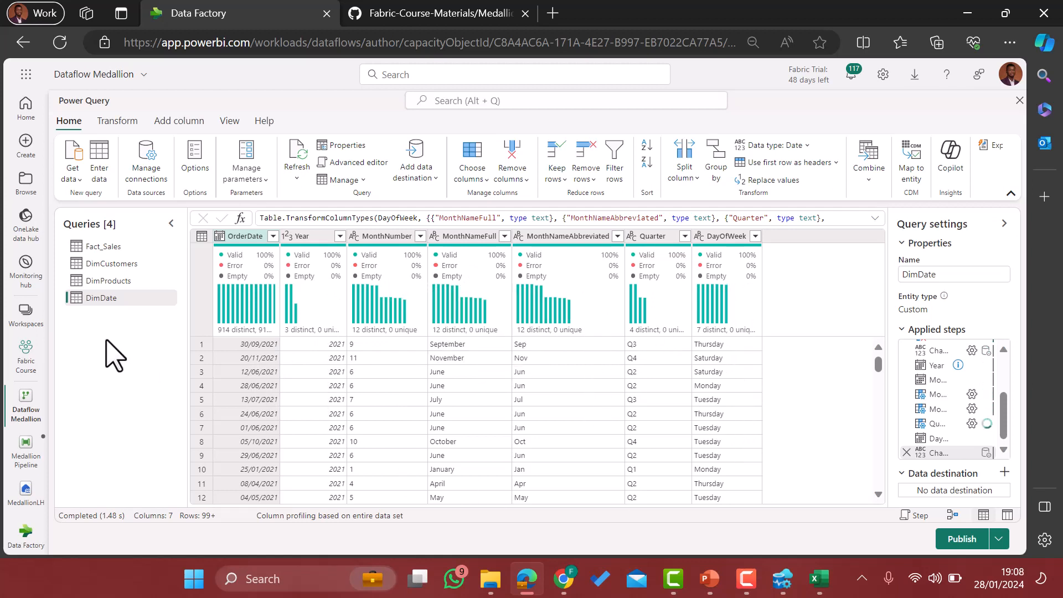
Review the columns of the Fact_Sales, DimCustomers, DimProducts and DimDate queries
click(102, 249)
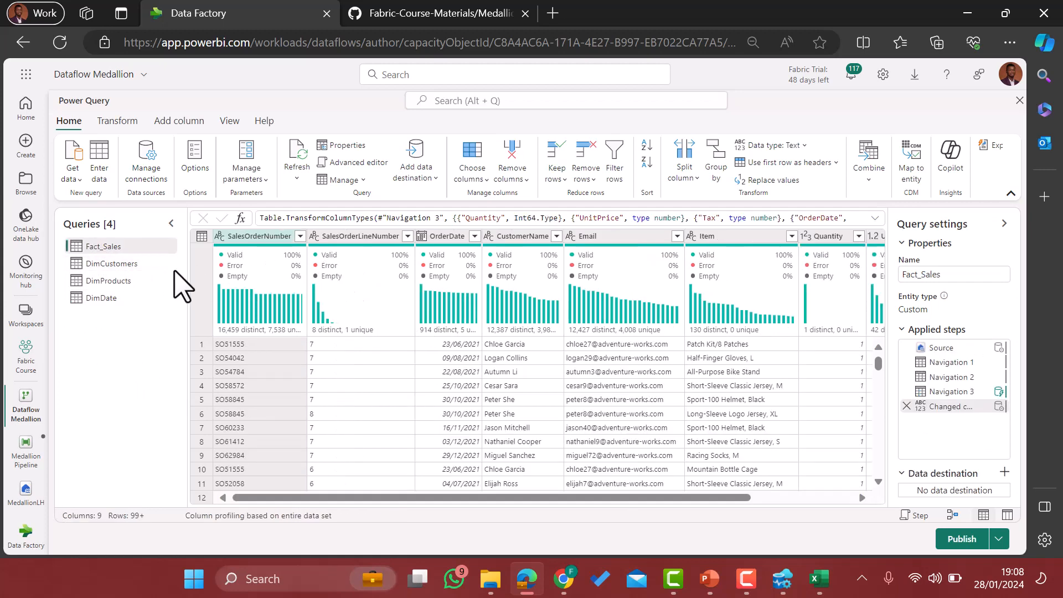
click(113, 266)
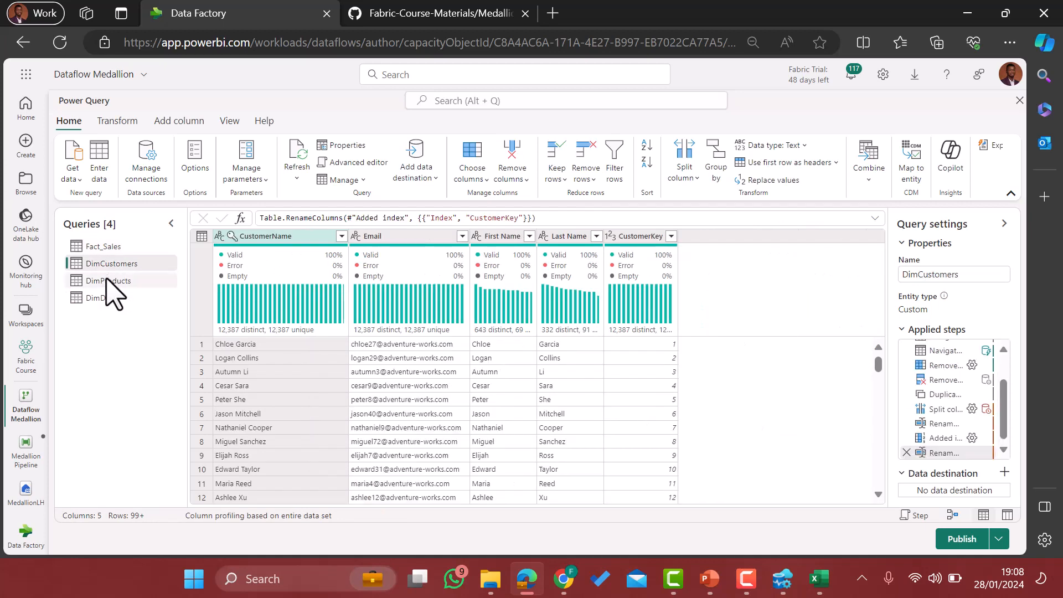
click(107, 280)
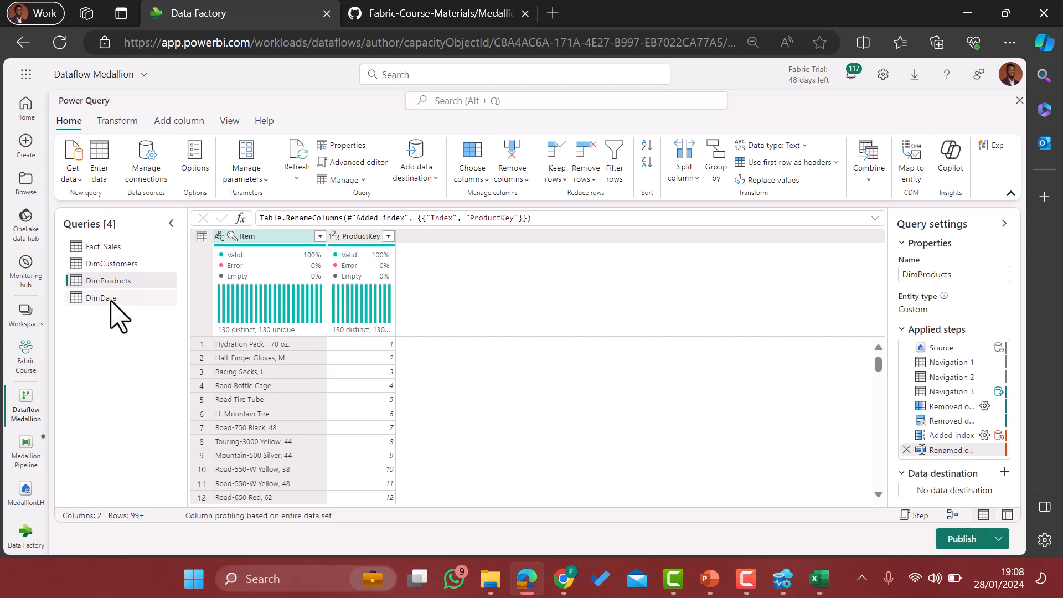
click(111, 299)
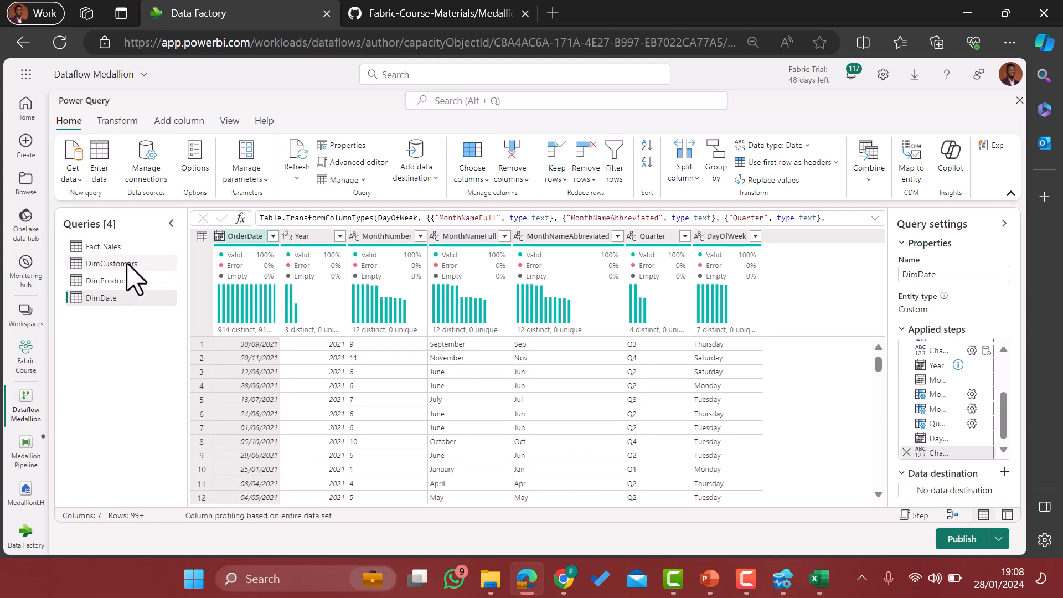
click(132, 275)
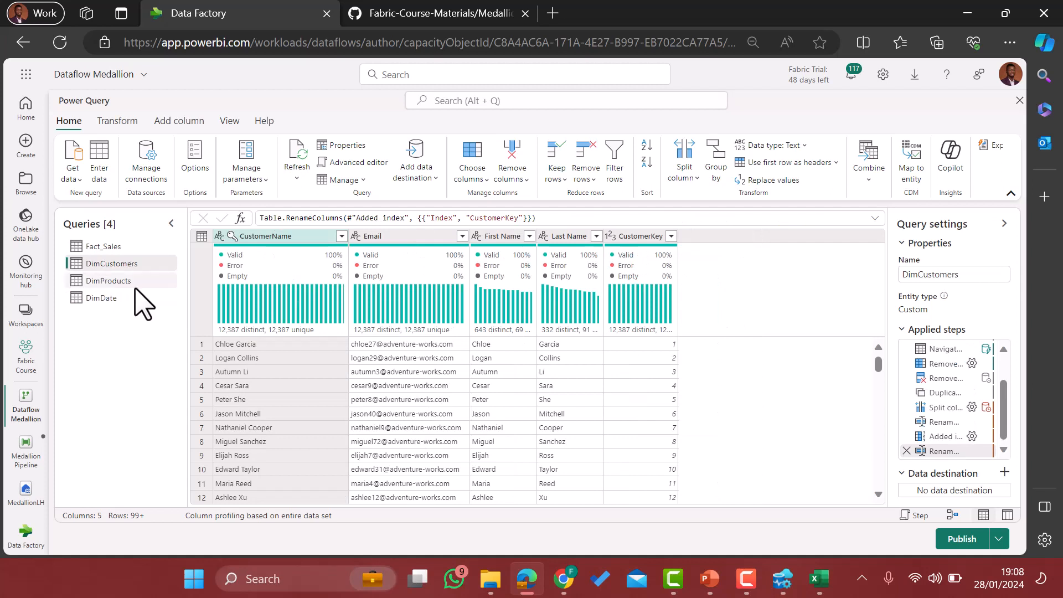
Merge Fact_Sales with DimCustomers as a left outer join matching on the CustomerName column of both tables
click(110, 247)
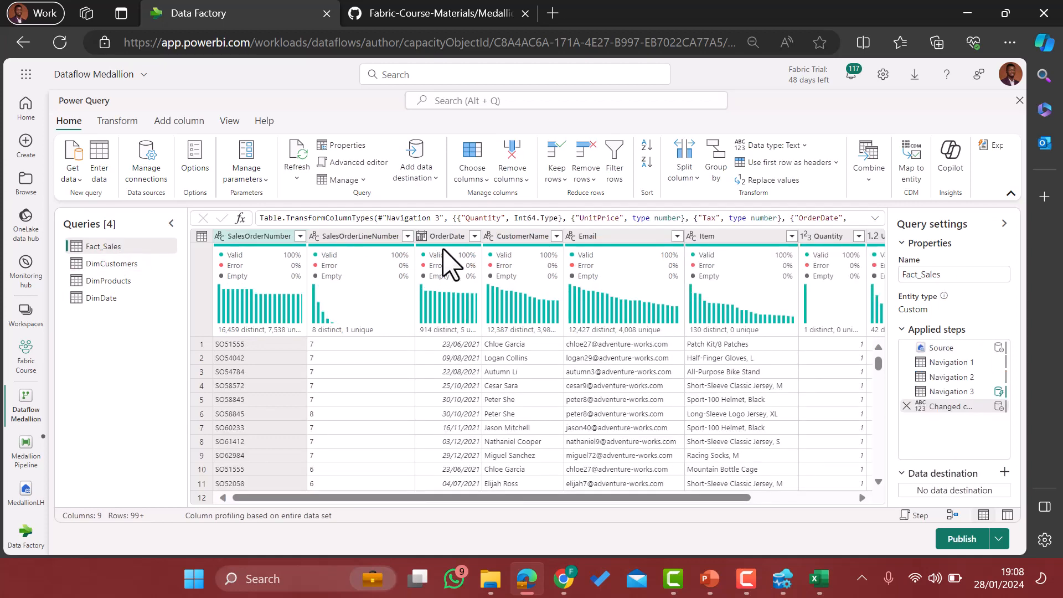
click(874, 176)
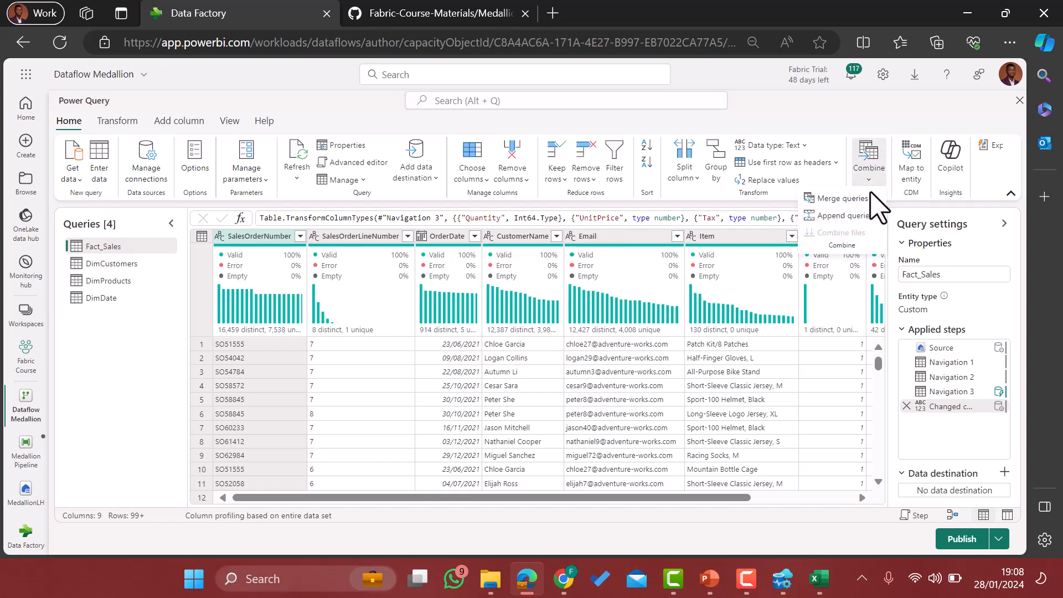
click(842, 198)
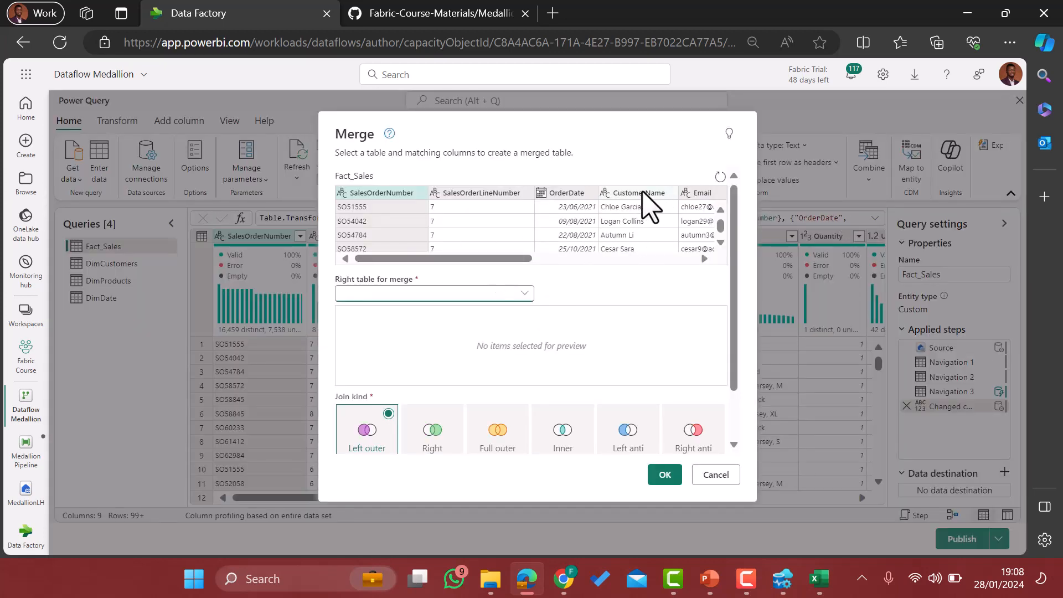
click(522, 293)
click(389, 330)
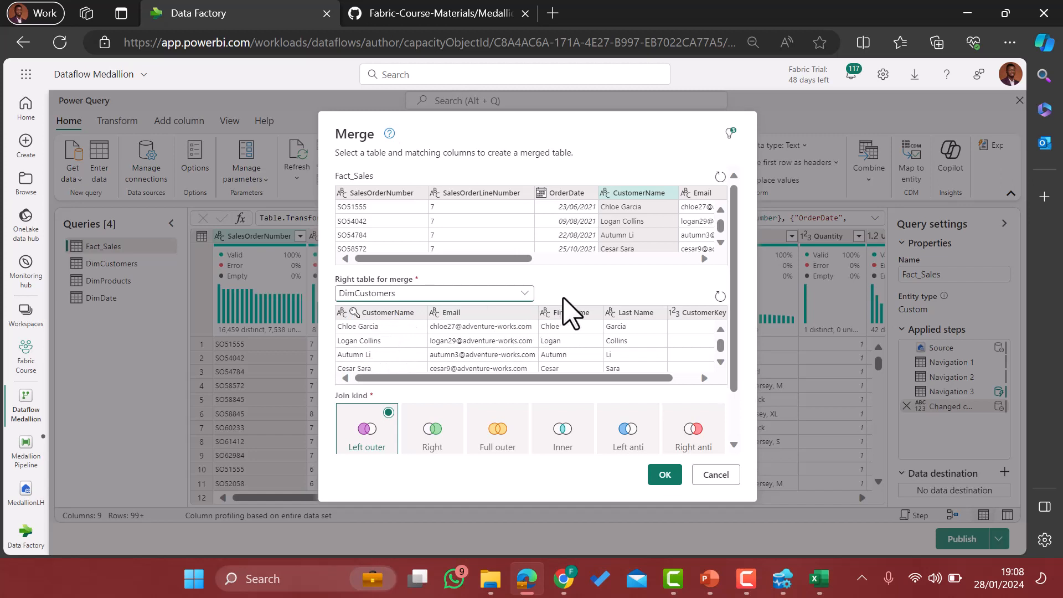
click(386, 314)
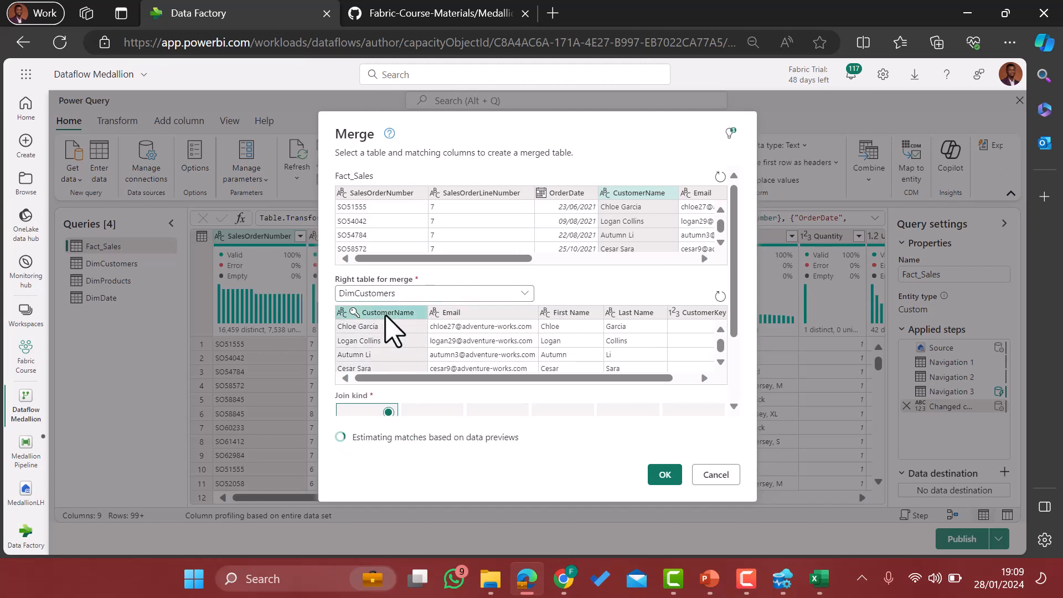
scroll(595, 346, down, 5)
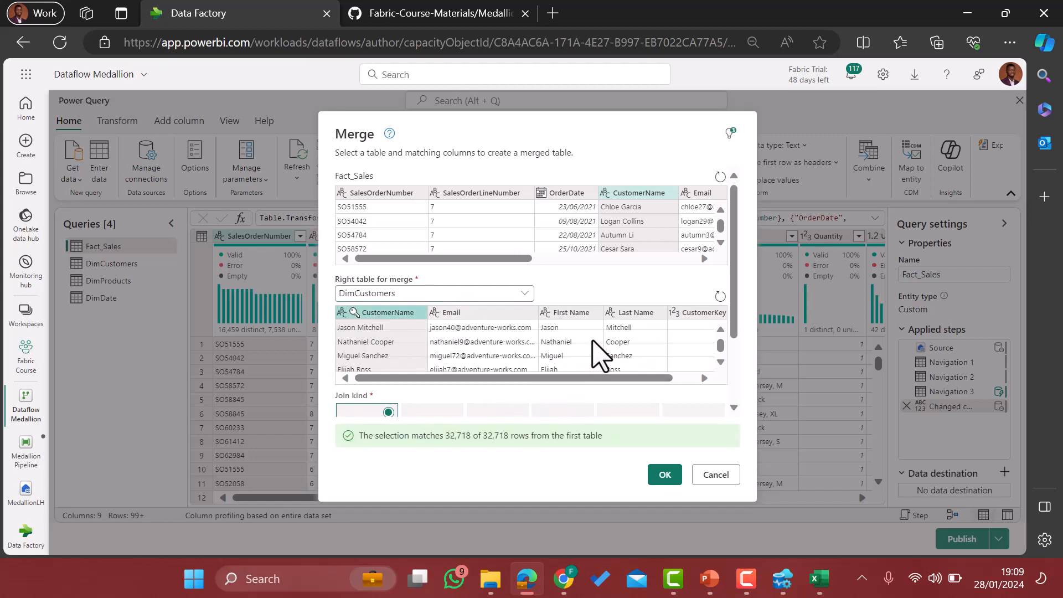
click(667, 473)
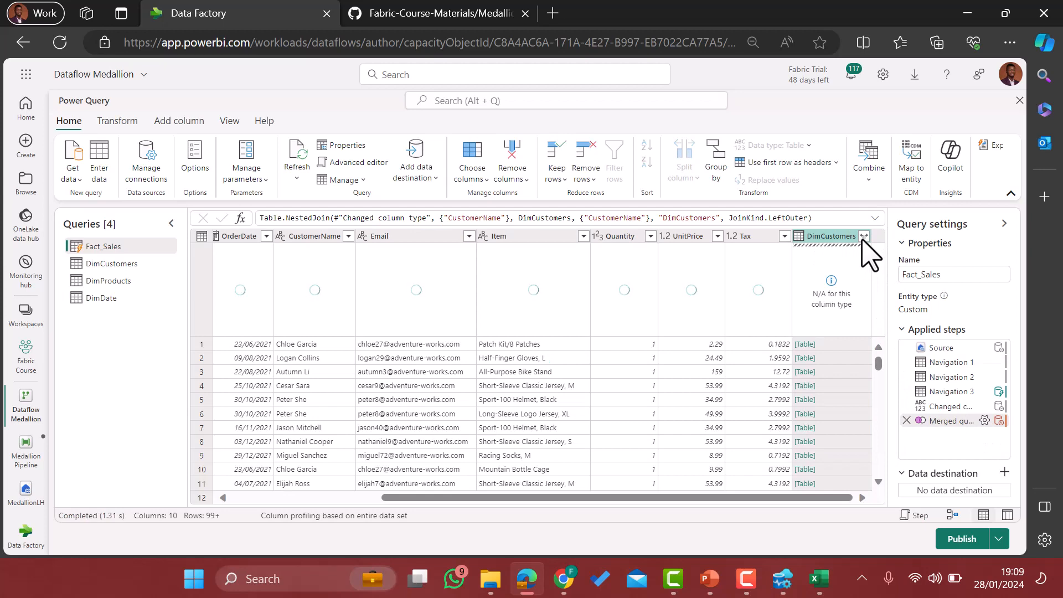
Expand the merged DimCustomers column in Fact_Sales with only CustomerKey included
click(863, 237)
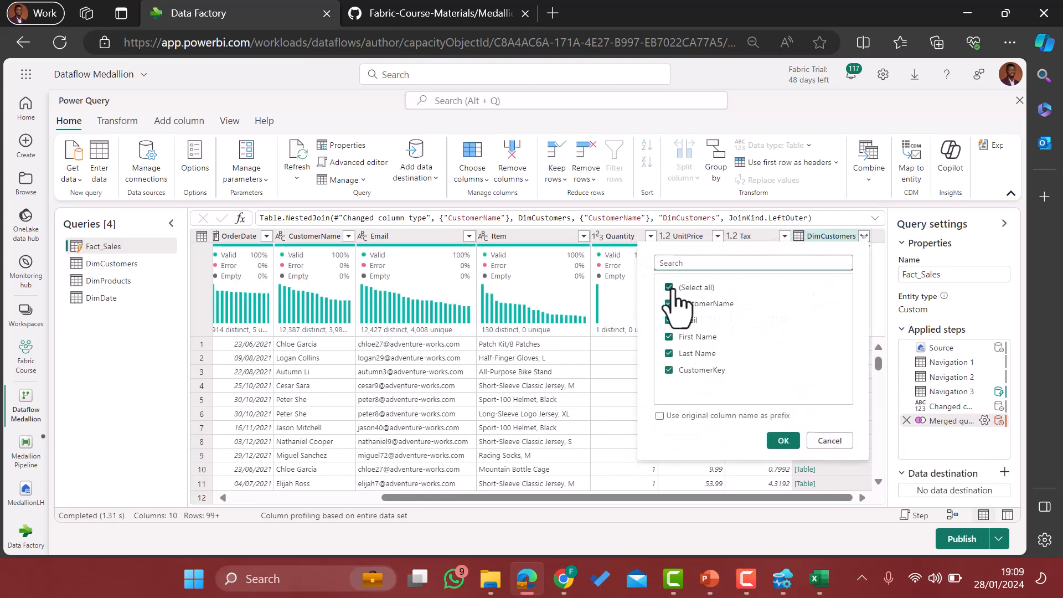
click(670, 288)
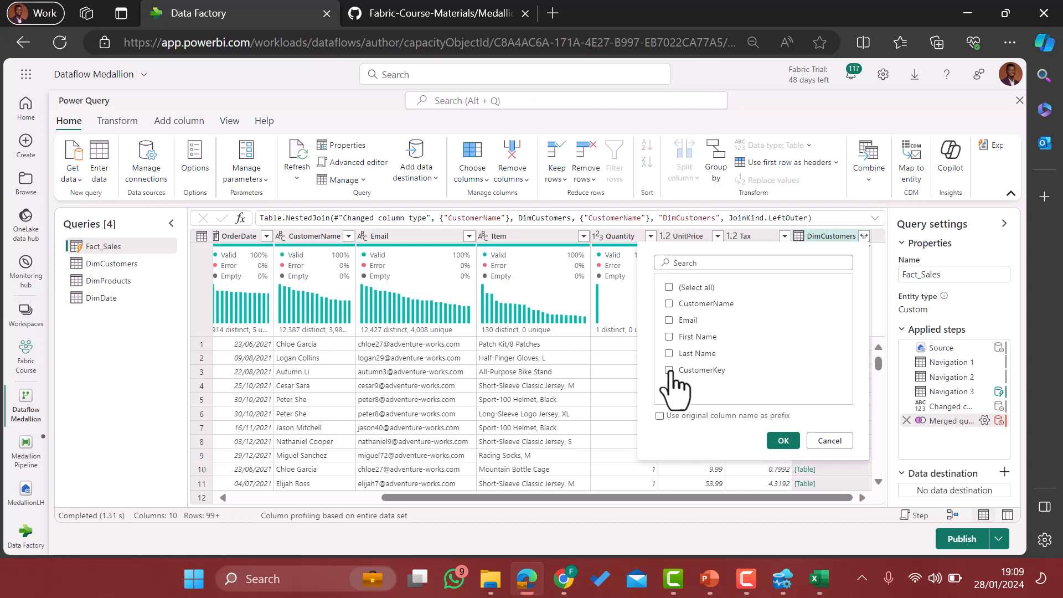
click(669, 370)
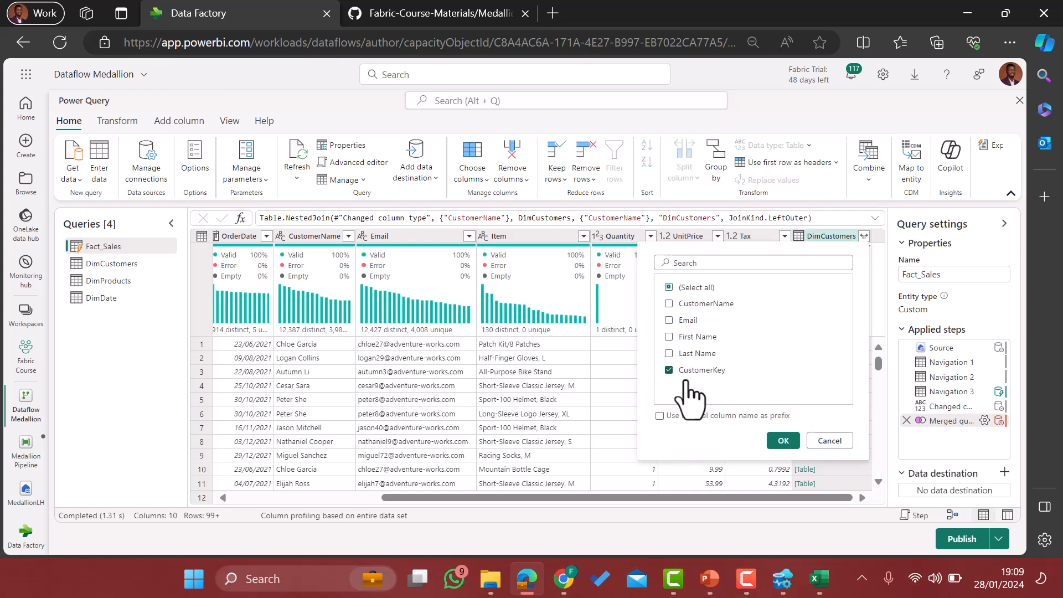
click(782, 441)
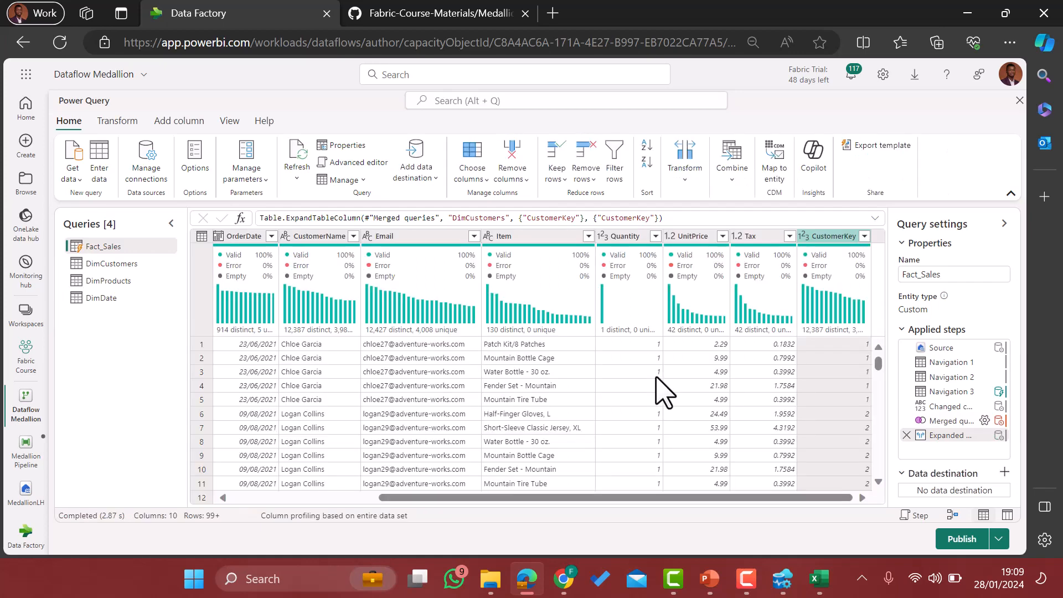
Merge Fact_Sales with DimProducts as a left outer join matching on the Item column of both tables
click(732, 178)
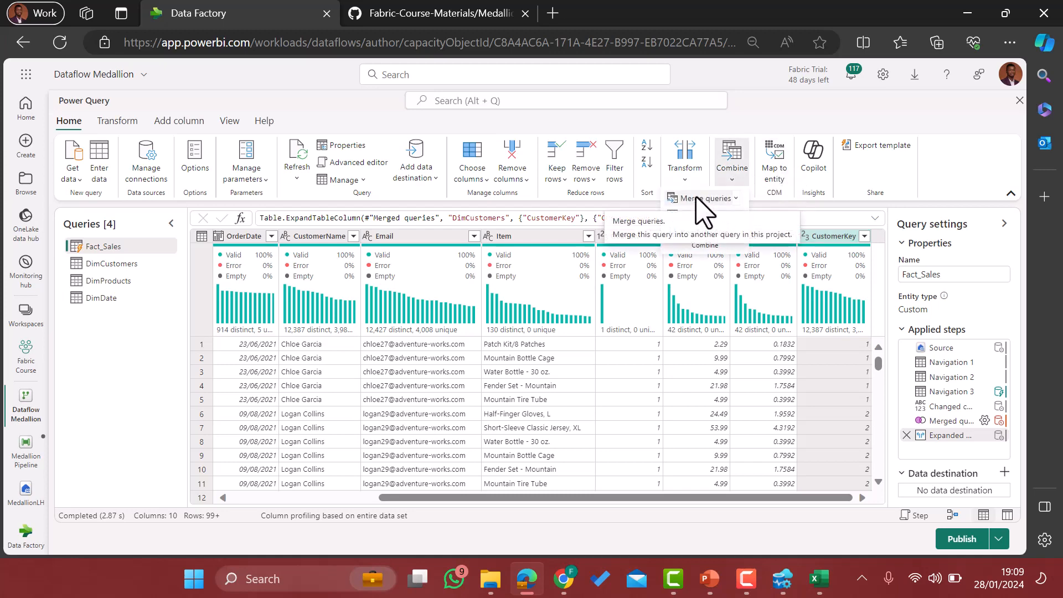
click(697, 199)
click(701, 210)
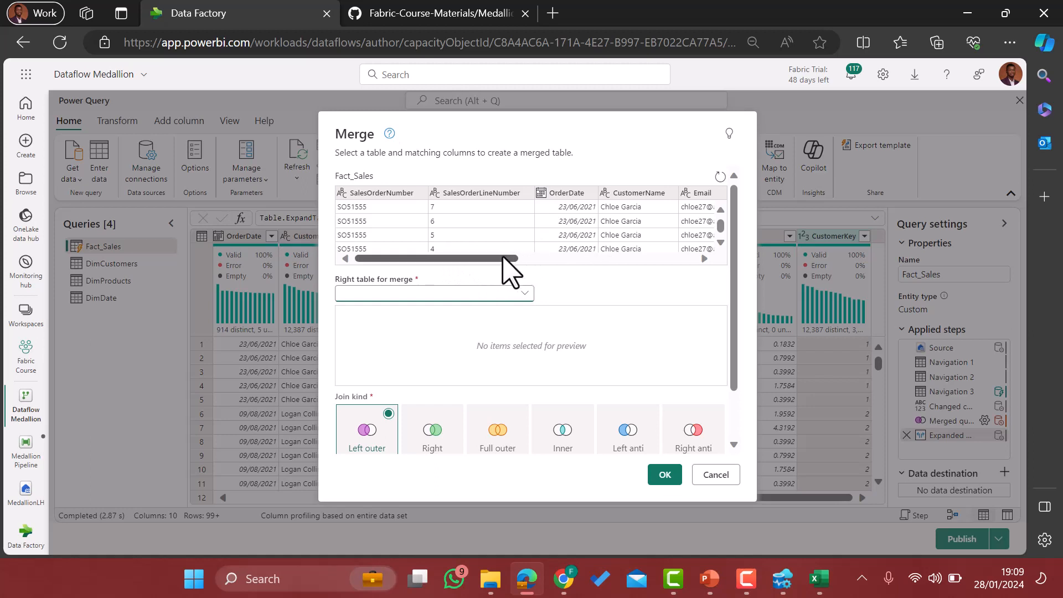
drag(504, 258, 672, 258)
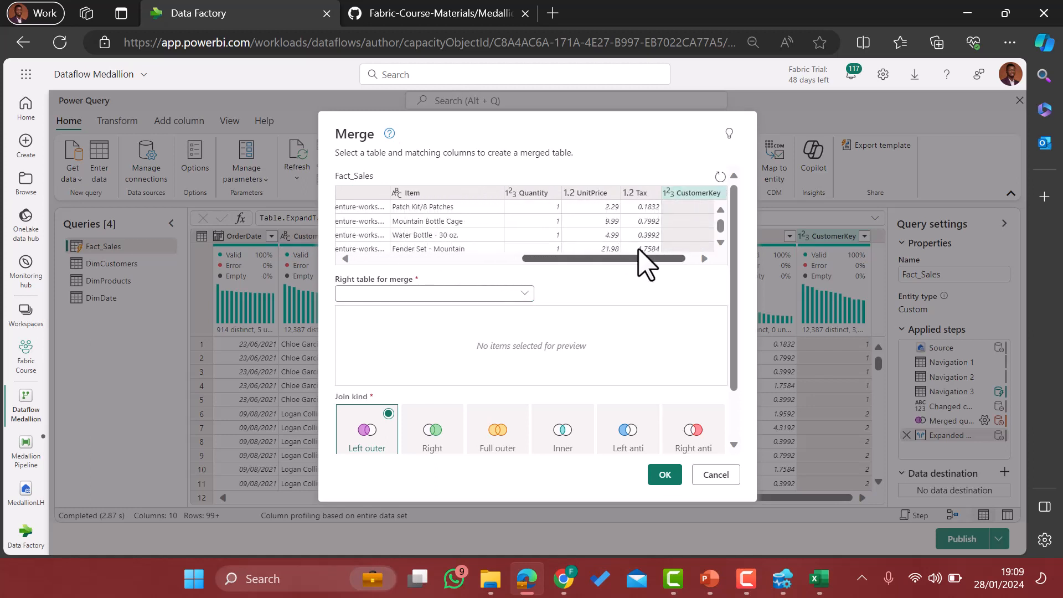
click(434, 192)
click(513, 299)
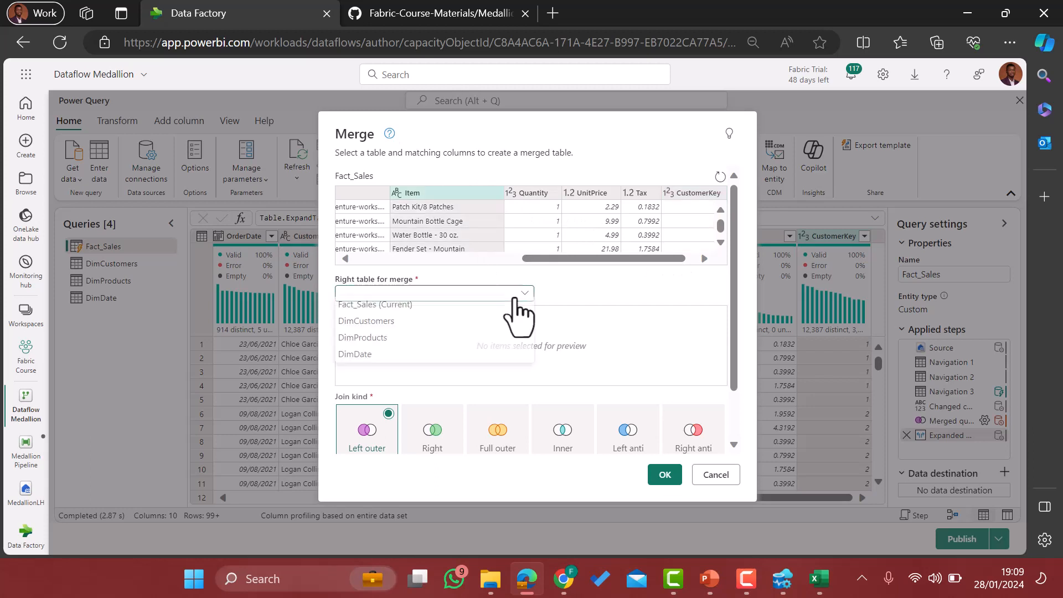
click(375, 346)
click(380, 313)
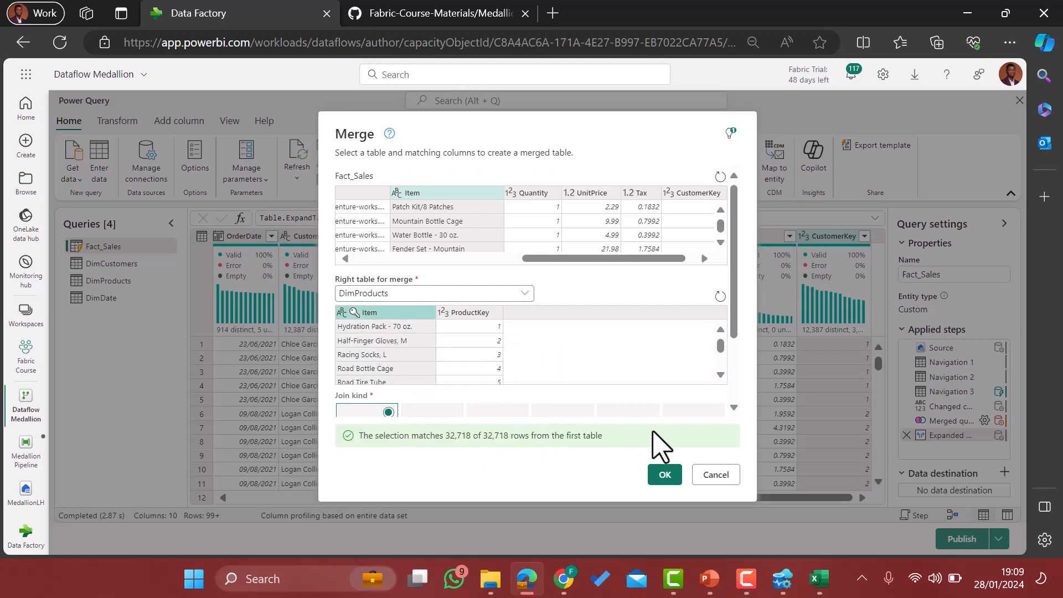
click(670, 472)
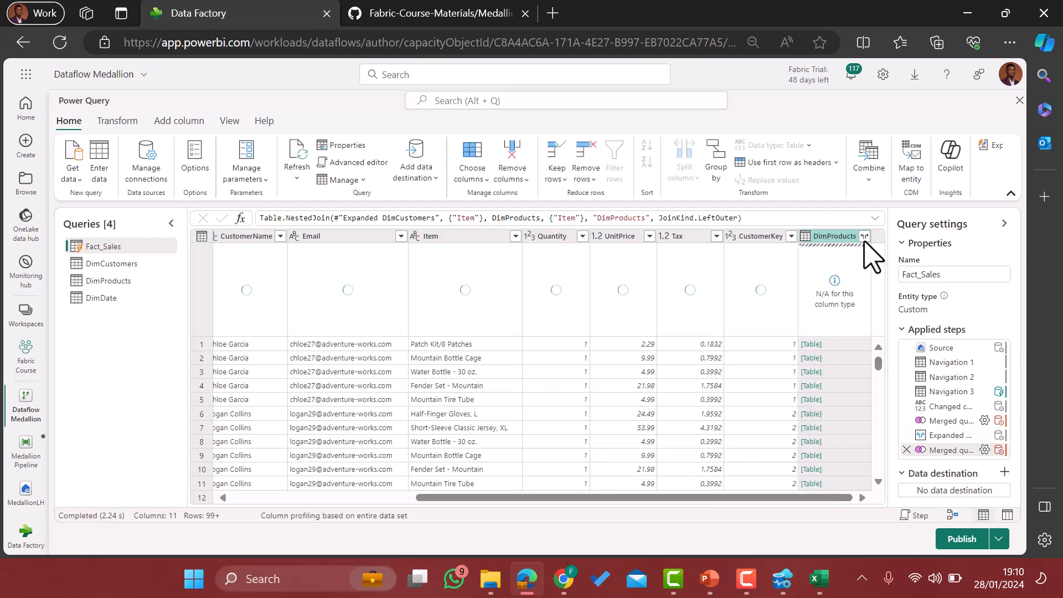
Expand the merged DimProducts column in Fact_Sales with only ProductKey included
click(864, 235)
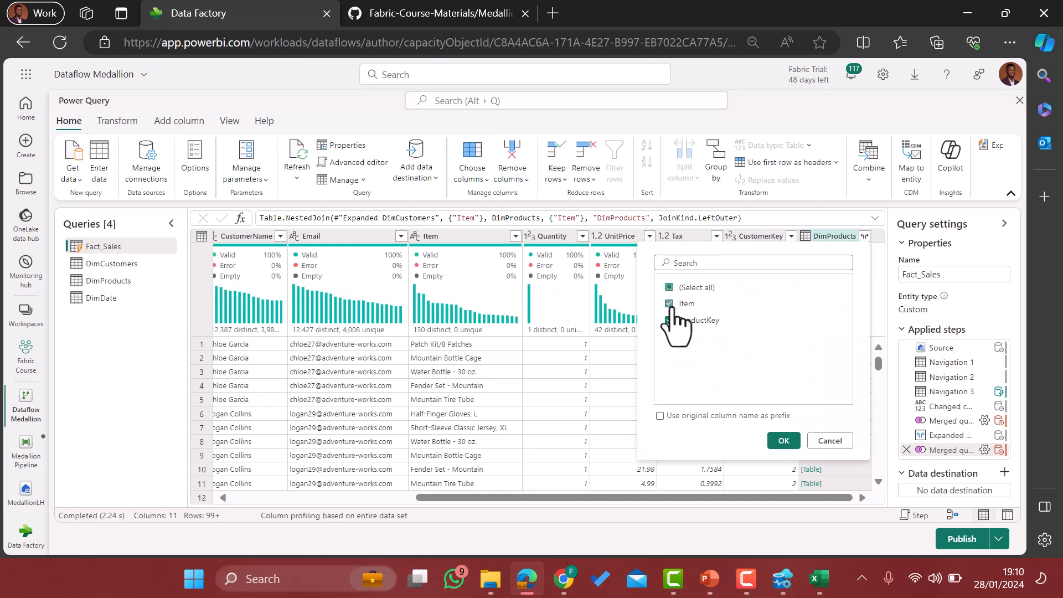
click(669, 304)
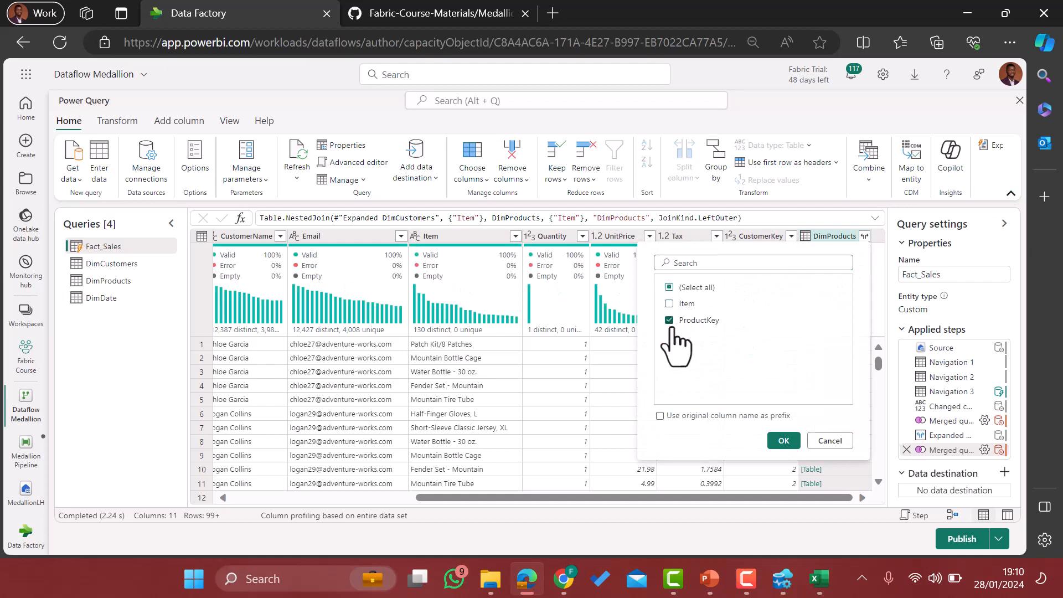
click(783, 441)
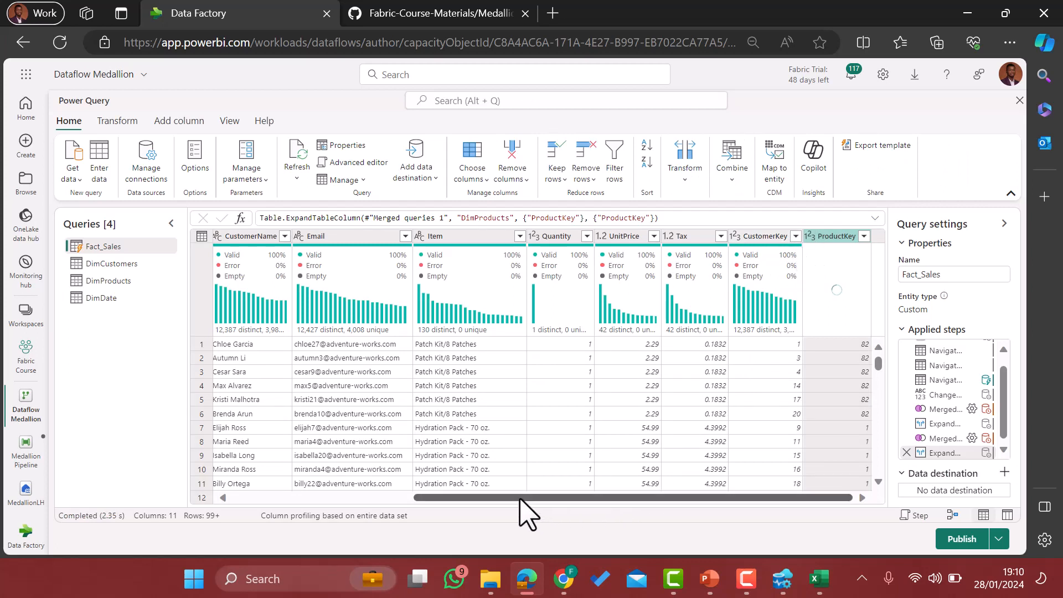
Remove the CustomerName, Email and Item columns from Fact_Sales
drag(518, 498, 456, 500)
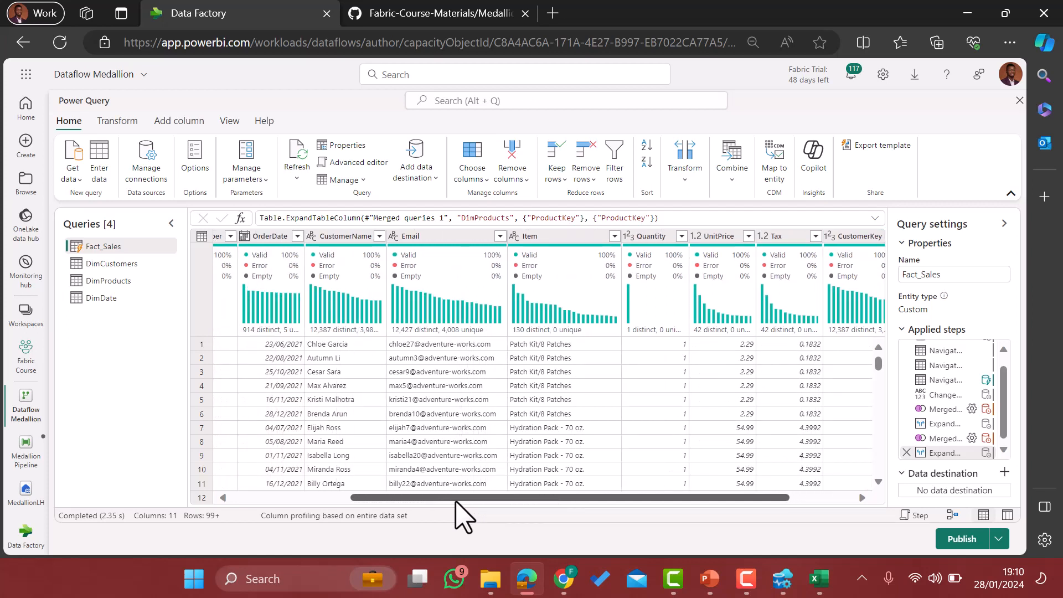
click(343, 238)
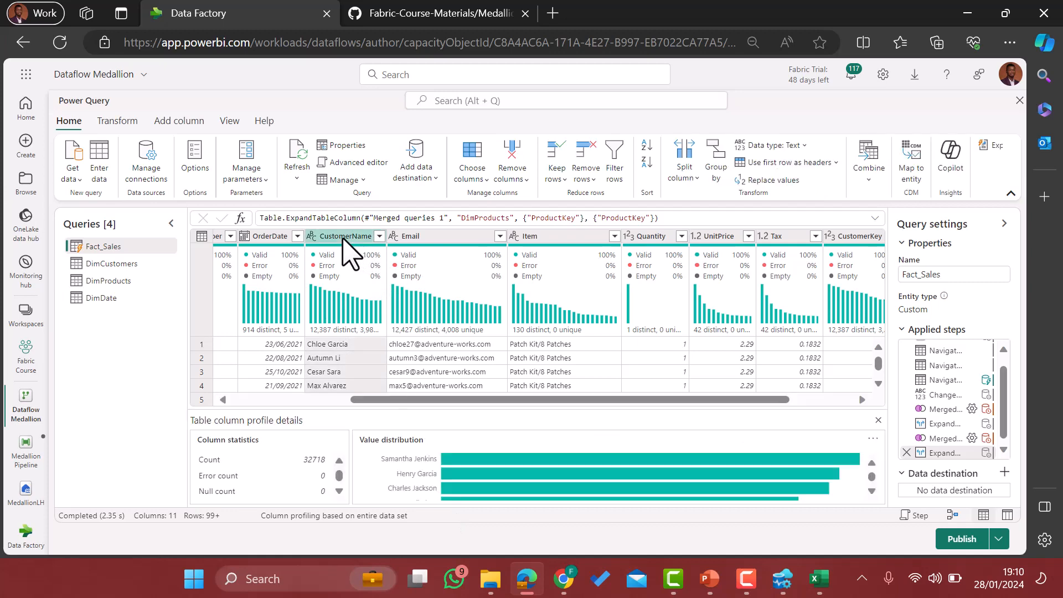
click(438, 236)
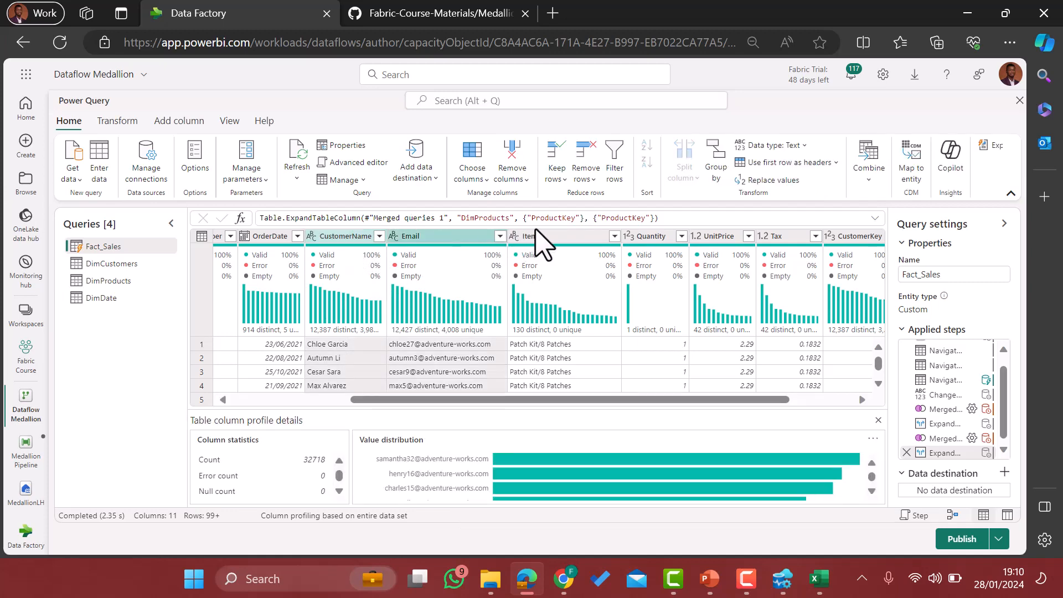
click(557, 243)
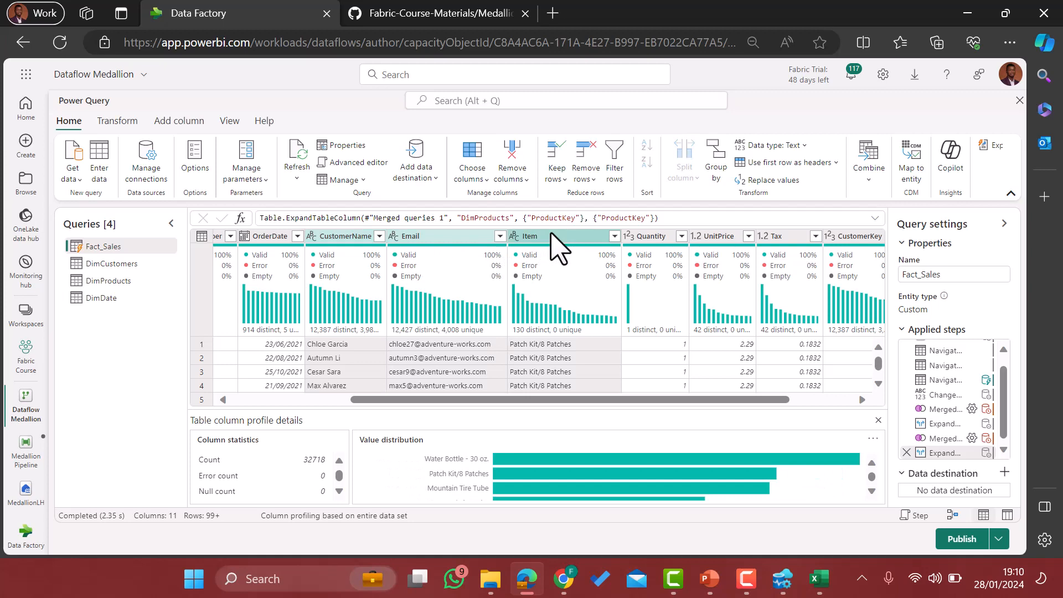
right_click(552, 234)
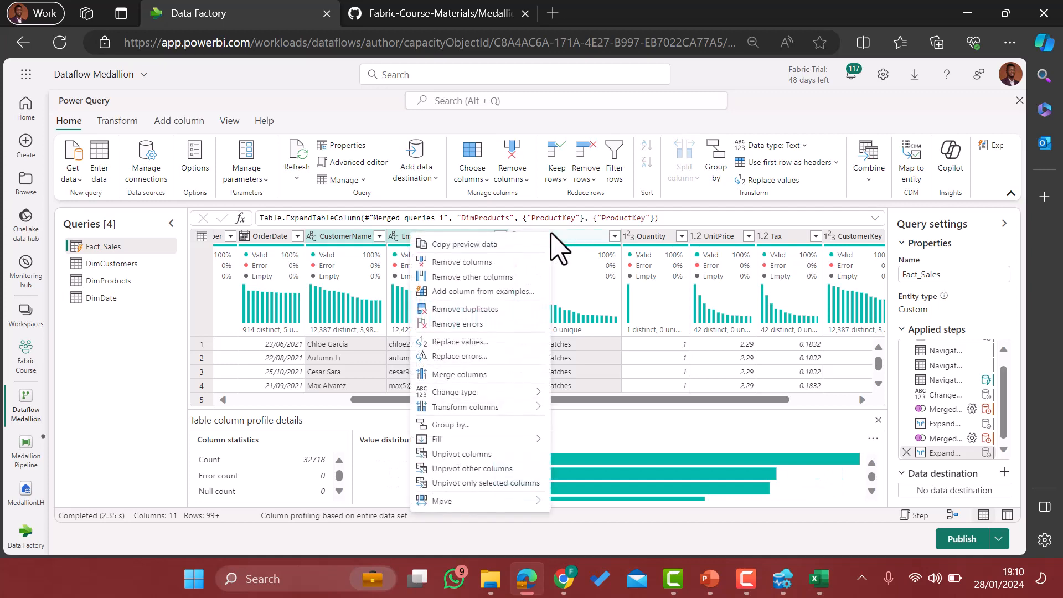
click(481, 263)
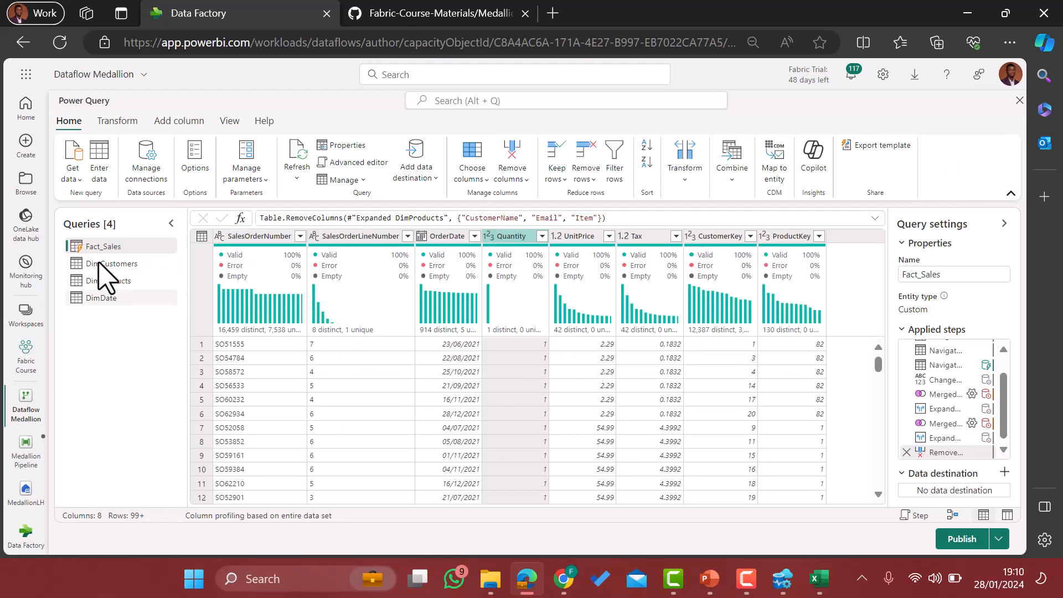
Add a Lakehouse data destination to Fact_Sales, targeting a new Fact_Sales table in MedallionLH within the Fabric Course workspace
click(428, 182)
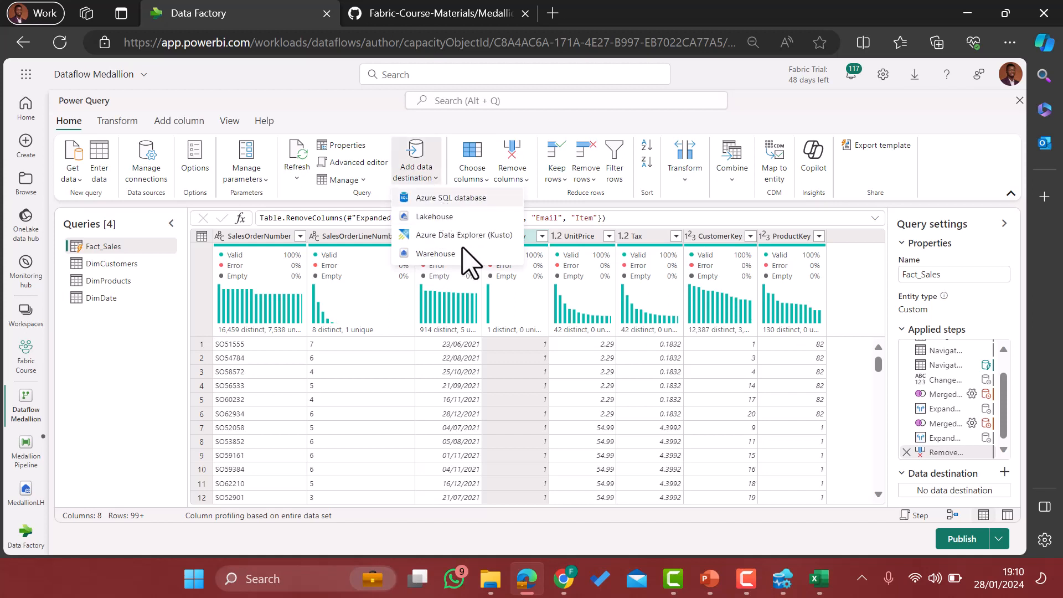
click(439, 219)
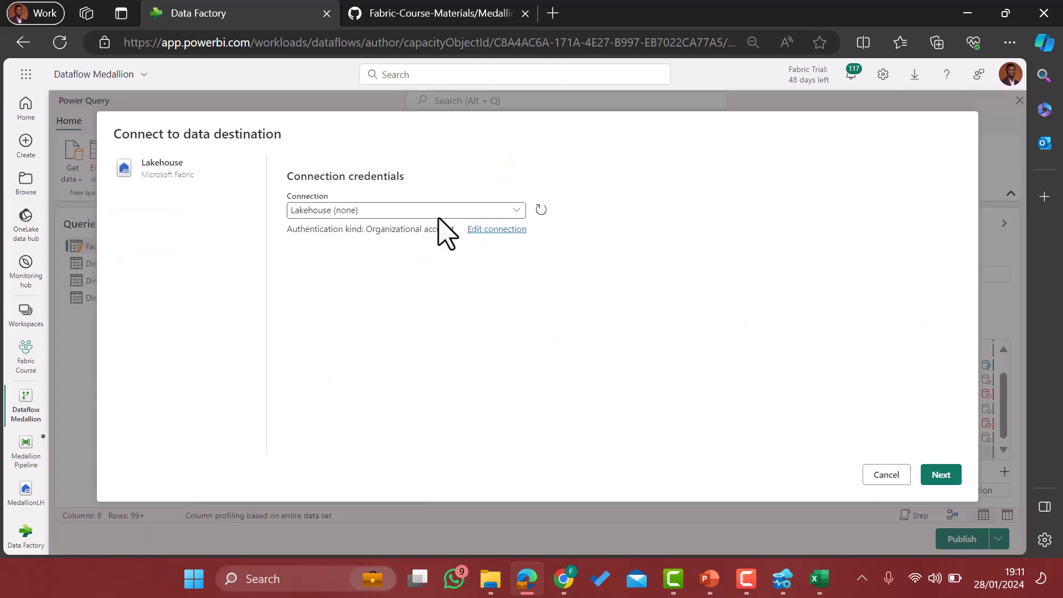
click(946, 480)
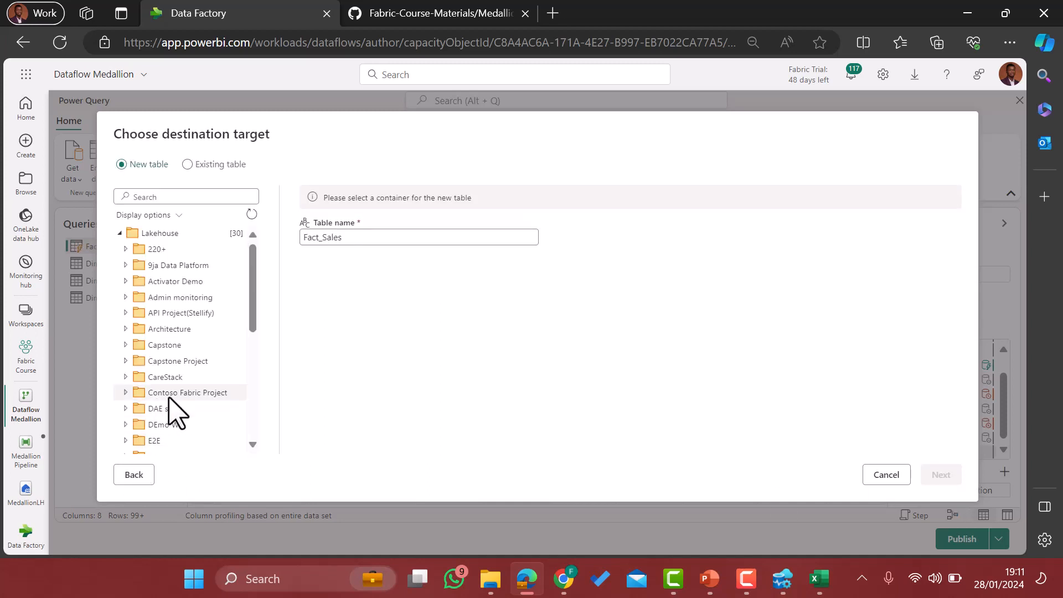
scroll(178, 413, down, 3)
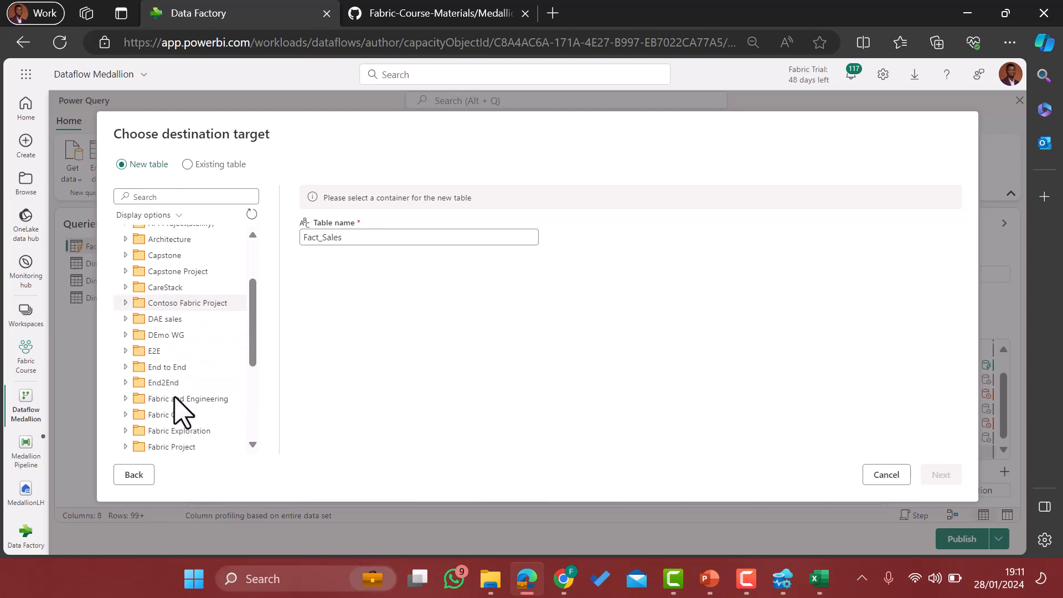
click(126, 414)
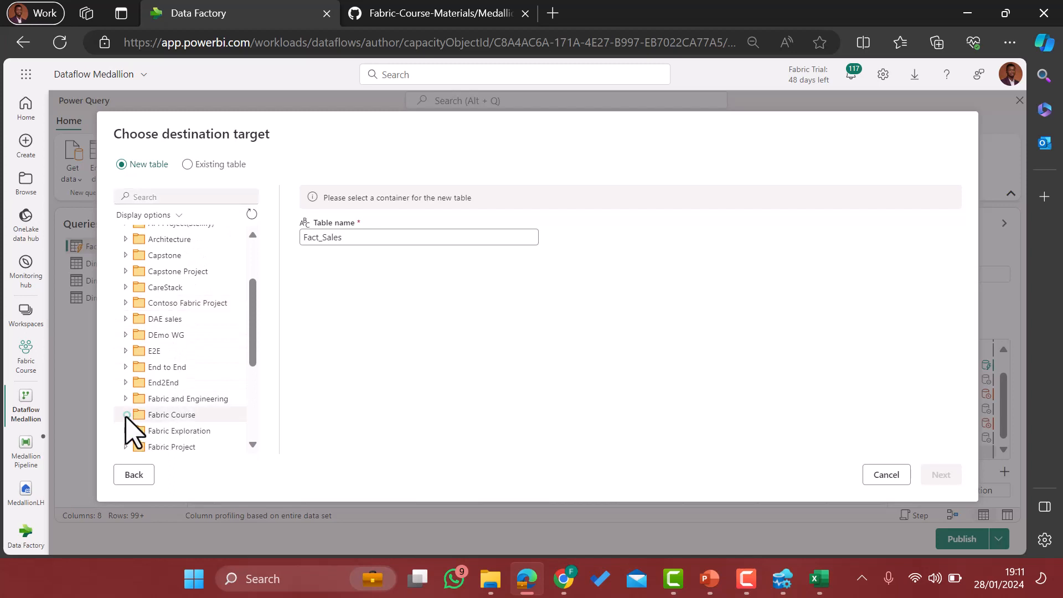
scroll(227, 407, down, 2)
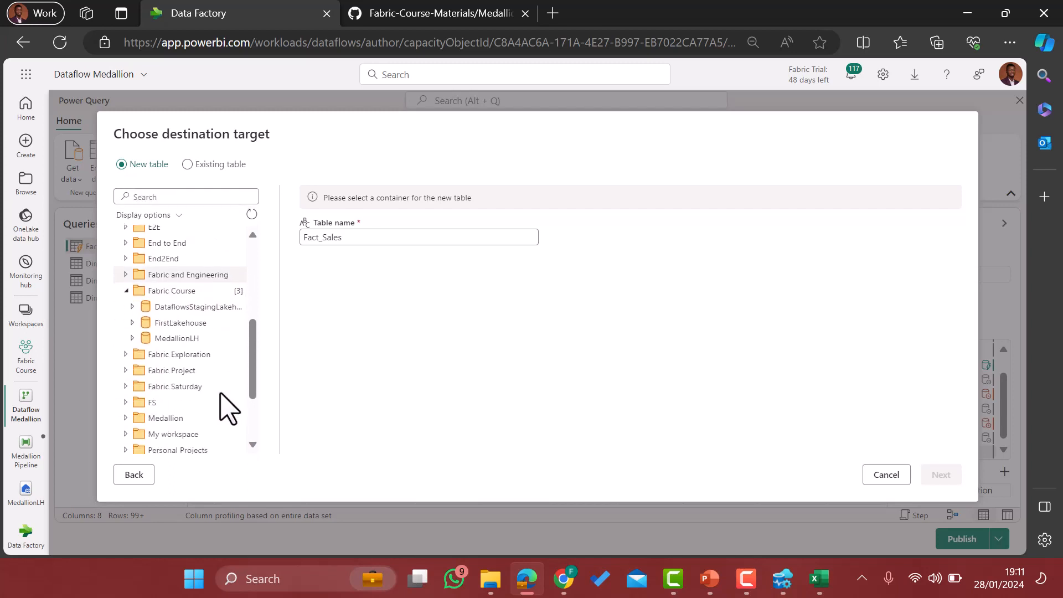
click(157, 337)
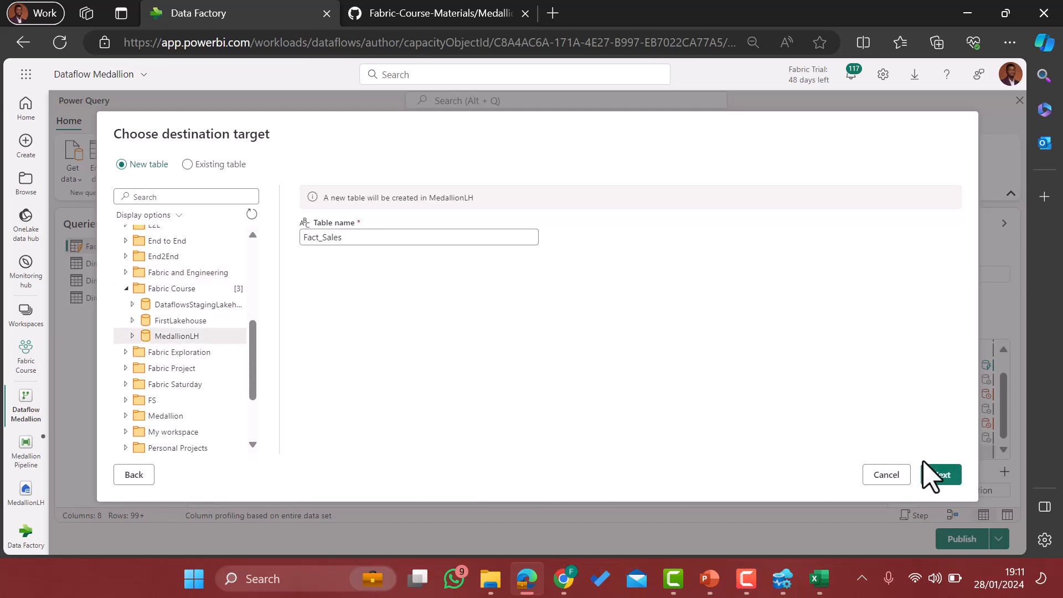
Review the column mapping for Fact_Sales and save the destination settings with the Replace update method
click(943, 478)
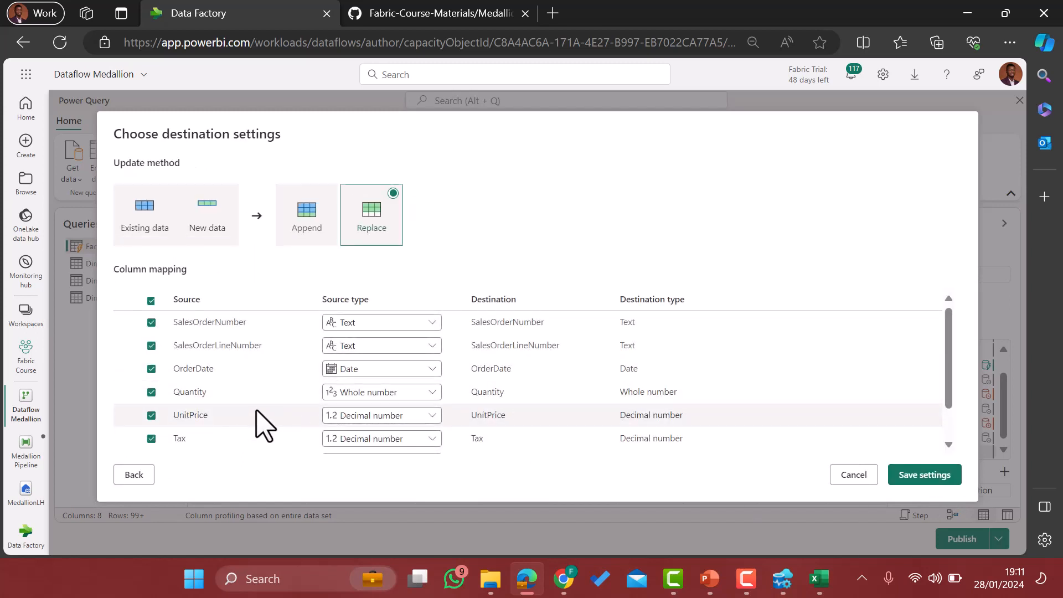
scroll(264, 425, down, 2)
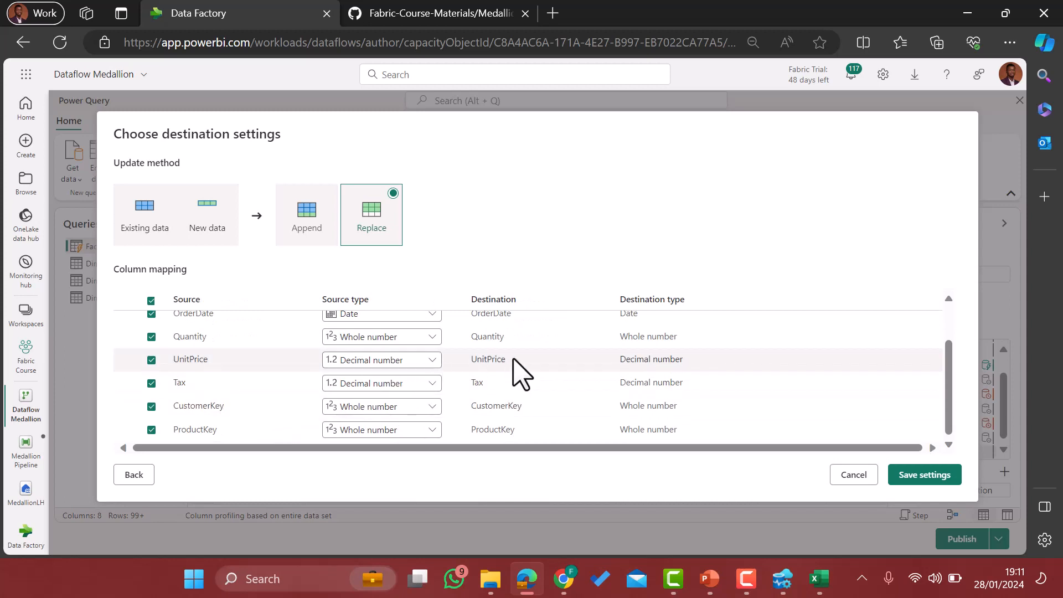
scroll(520, 373, up, 2)
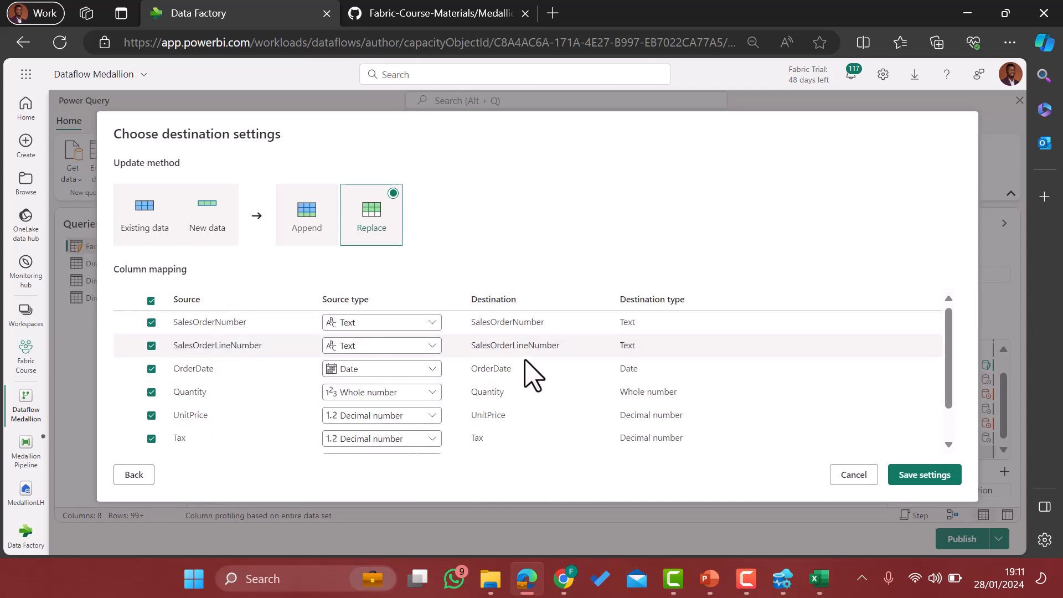
scroll(600, 435, down, 2)
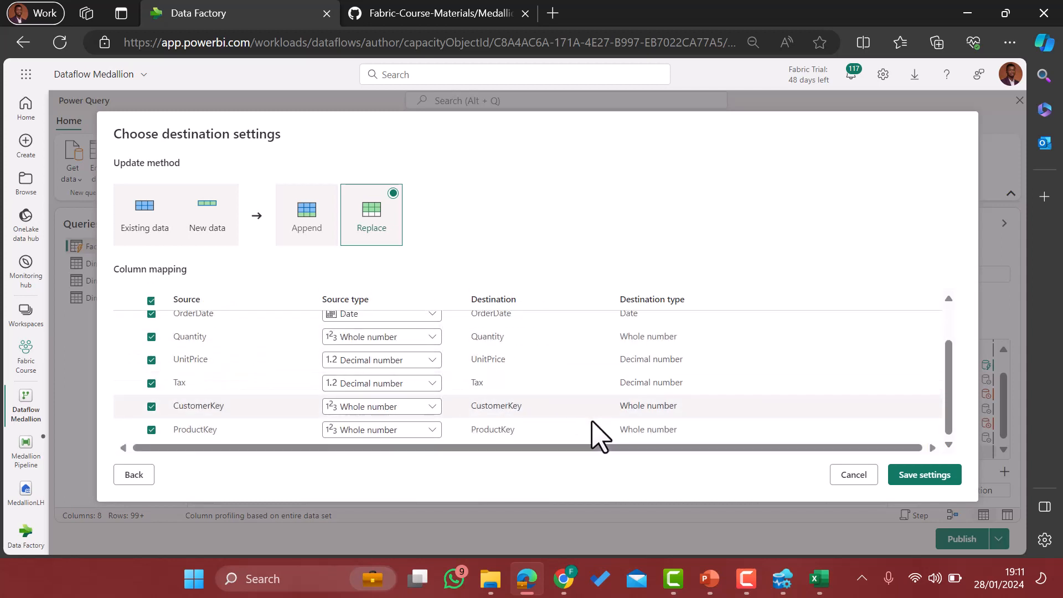
click(935, 475)
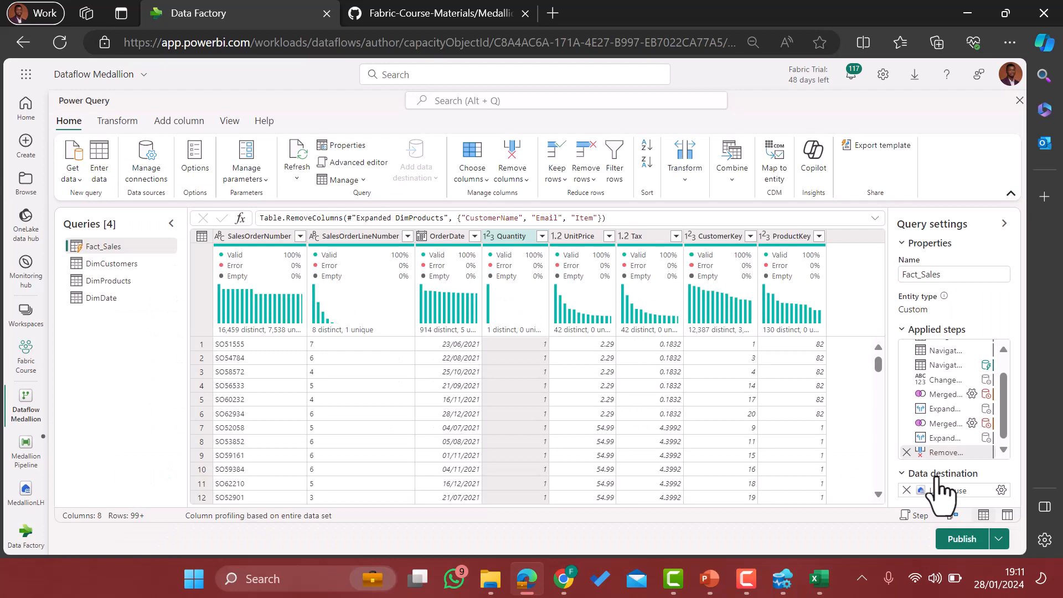
Add a Lakehouse data destination to DimCustomers, targeting a new DimCustomers table in MedallionLH within the Fabric Course workspace
click(110, 265)
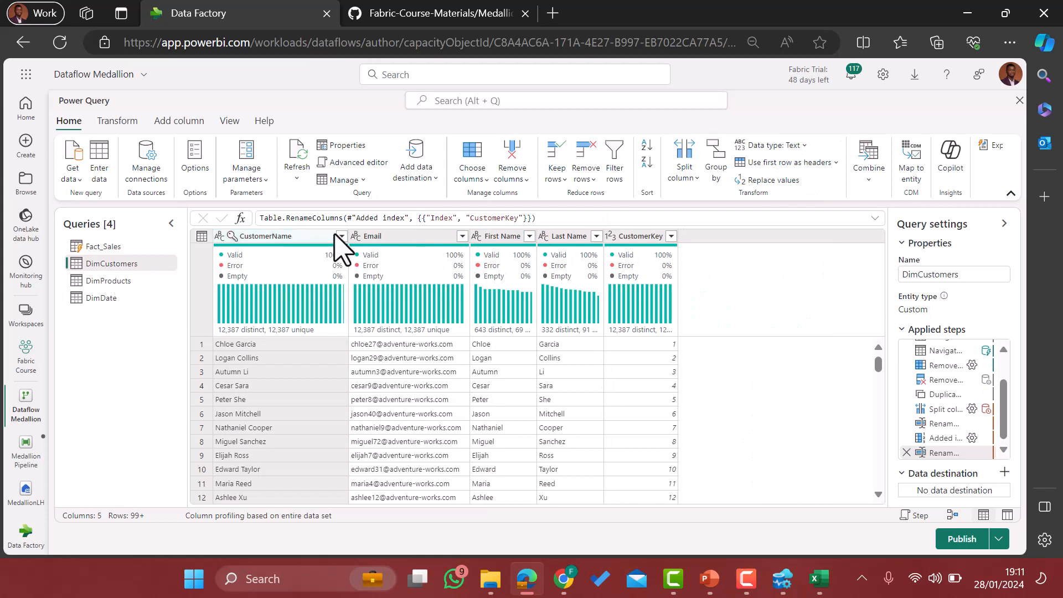
click(432, 171)
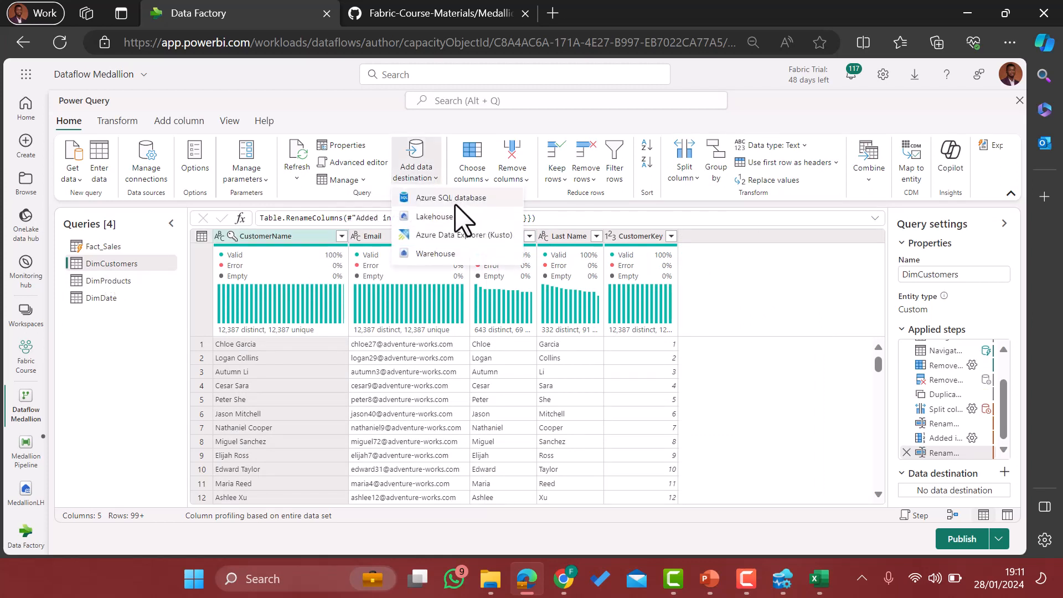
click(451, 216)
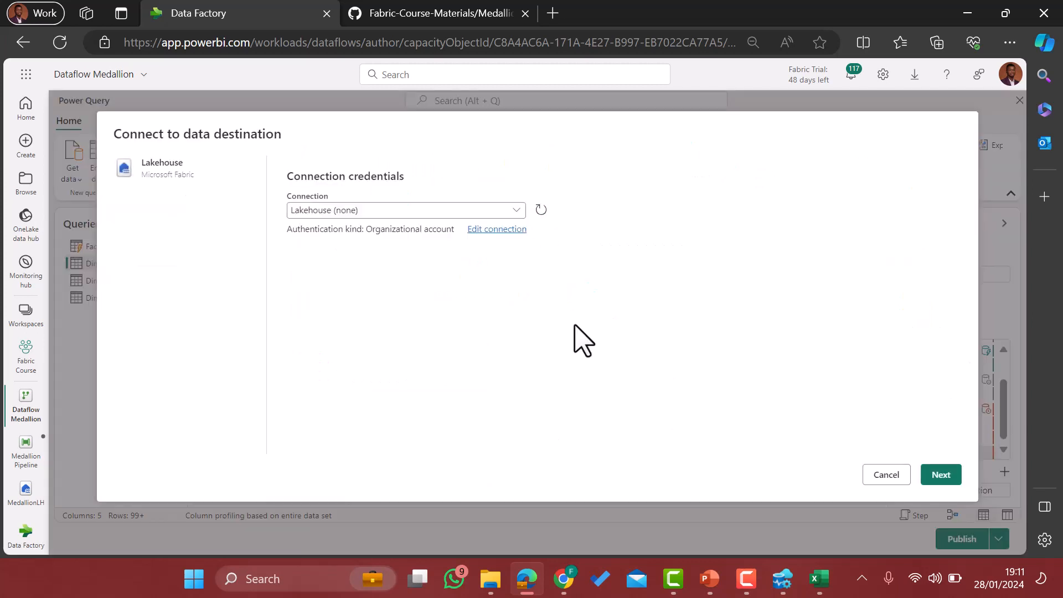
click(944, 477)
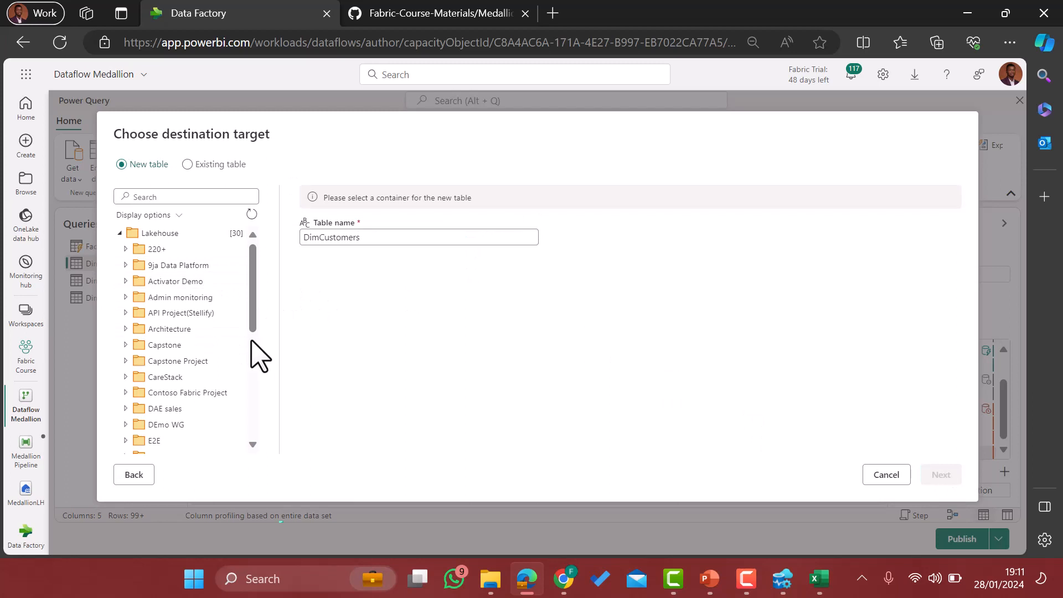
scroll(149, 393, down, 3)
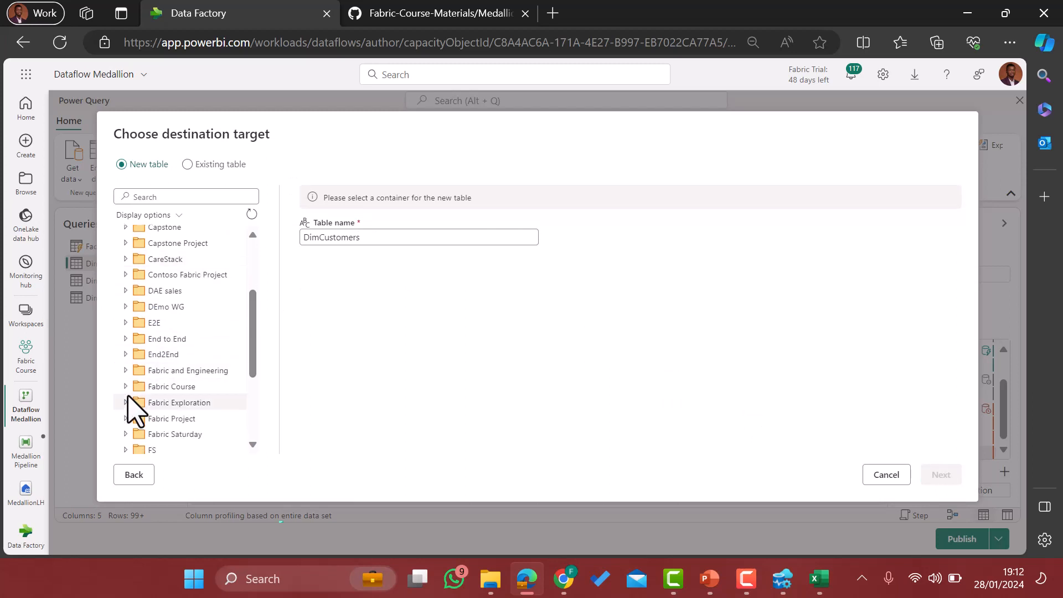
click(126, 386)
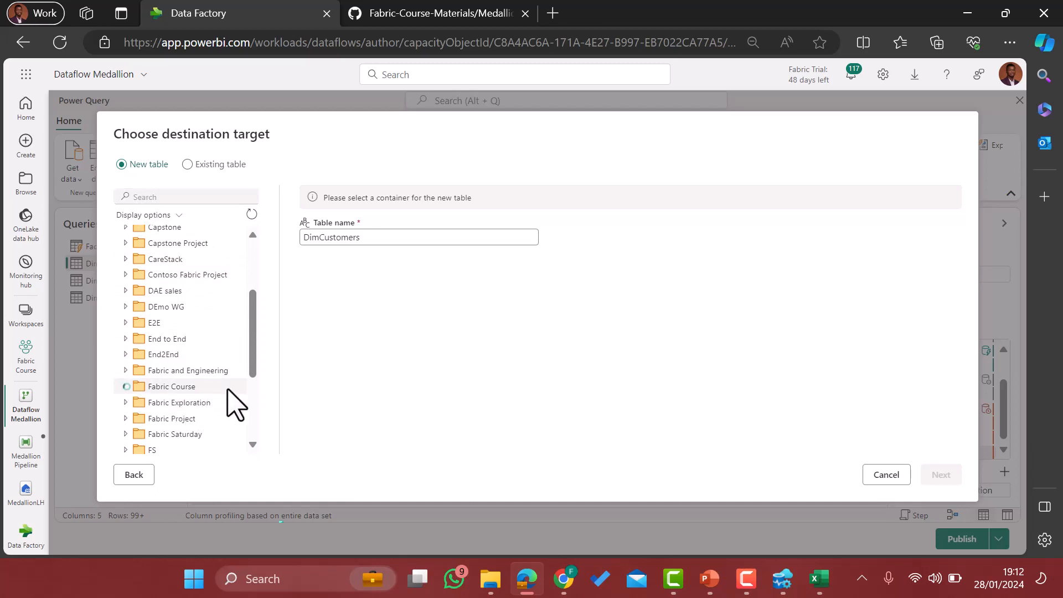
scroll(191, 389, down, 1)
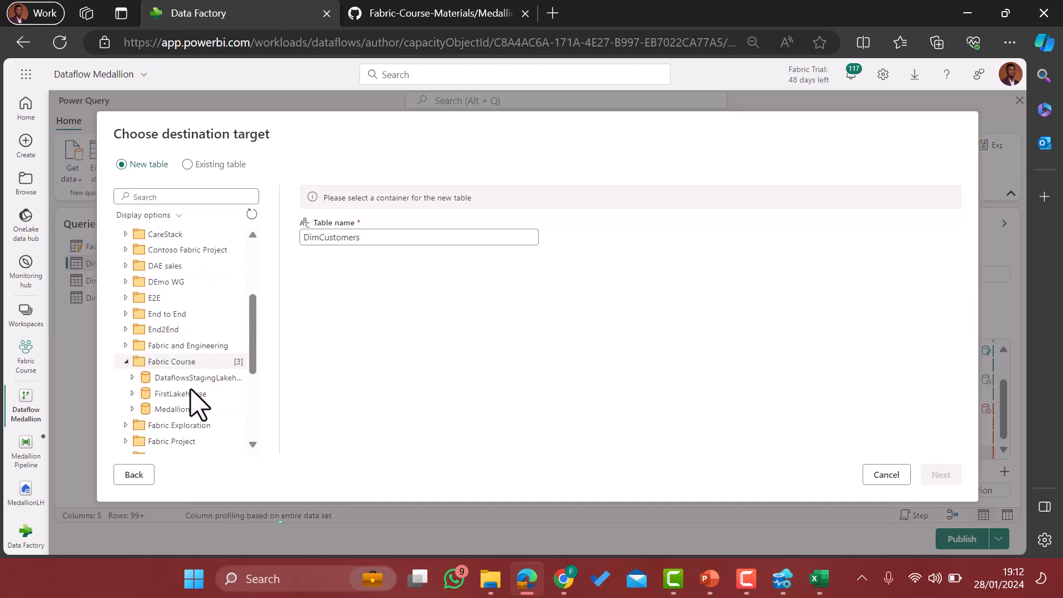
click(167, 372)
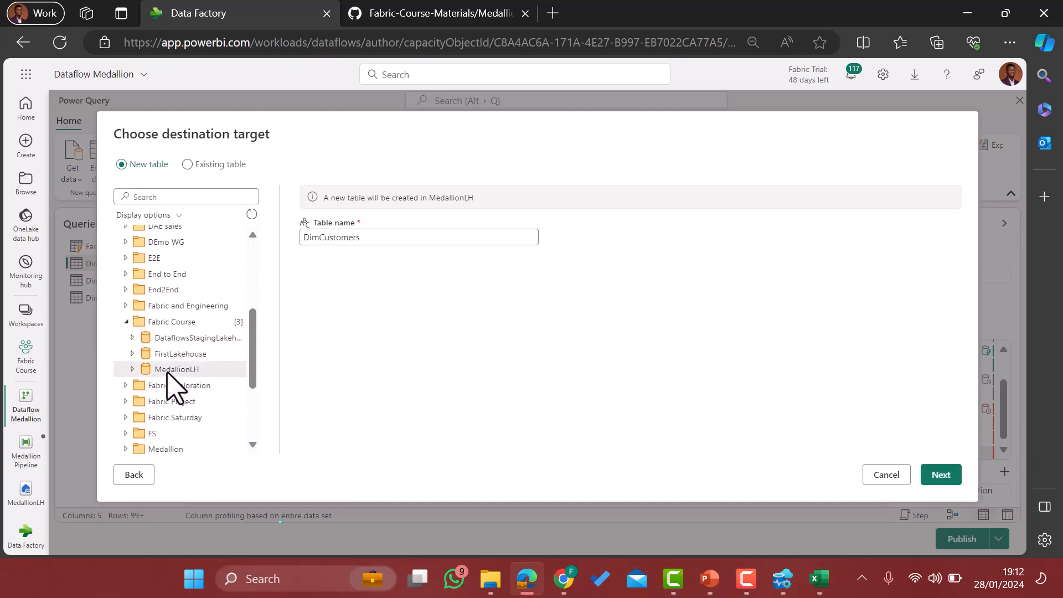
Fix the unsupported column names in the DimCustomers mapping automatically and save the destination settings with the Replace update method
click(942, 476)
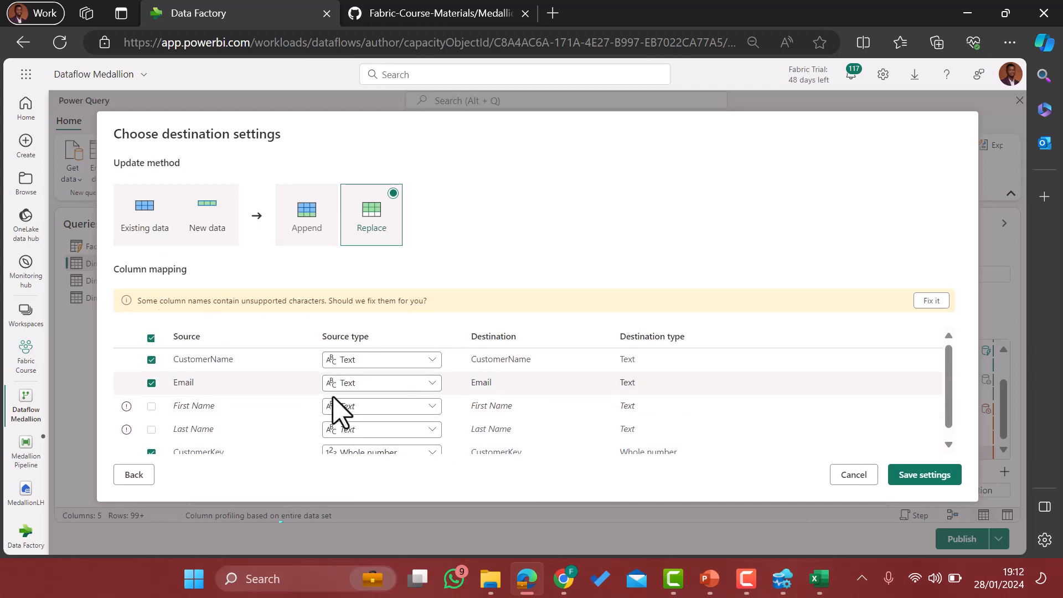
scroll(336, 414, down, 1)
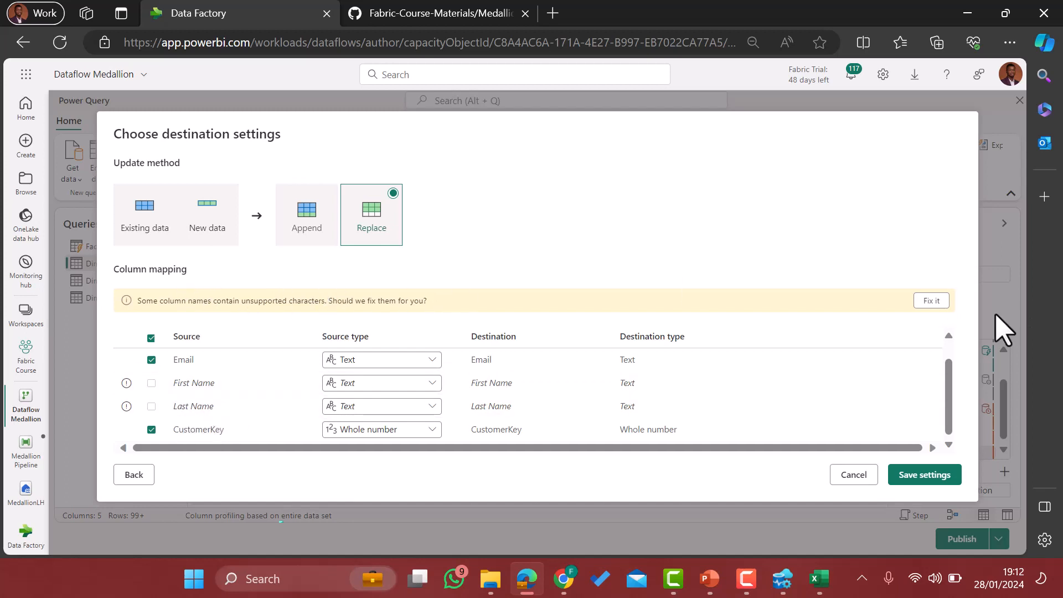
click(934, 302)
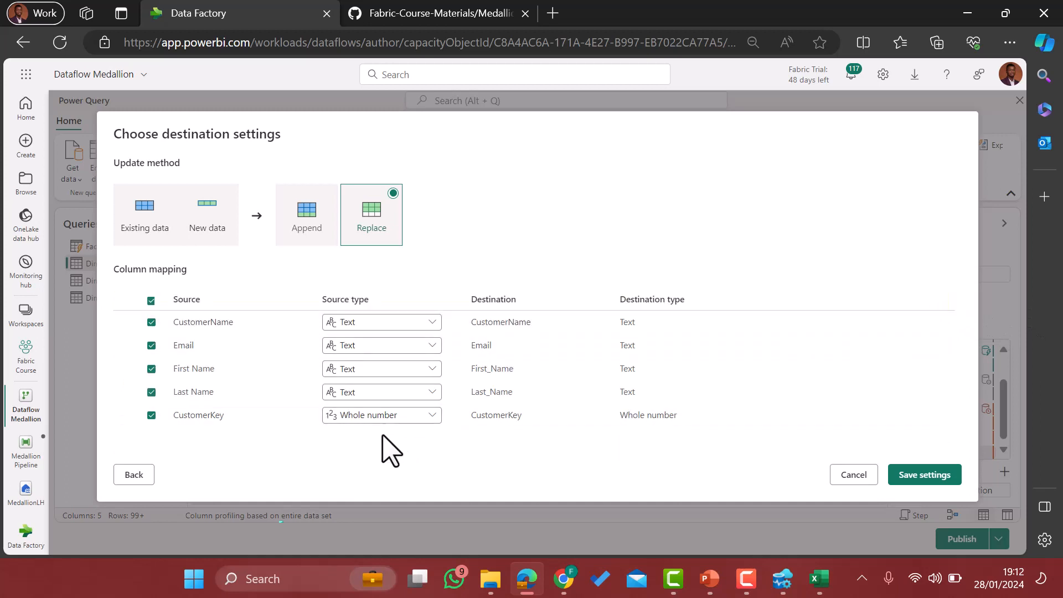
click(933, 477)
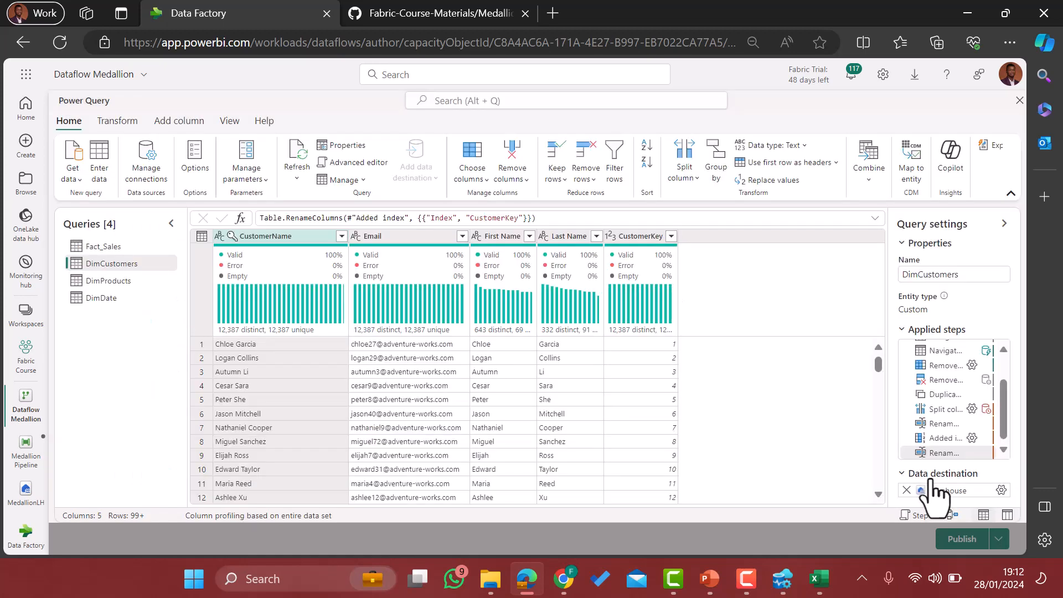
Add a Lakehouse destination to DimProducts as a new DimProducts table in Fabric Course's MedallionLH, saved with the Replace update method
click(133, 283)
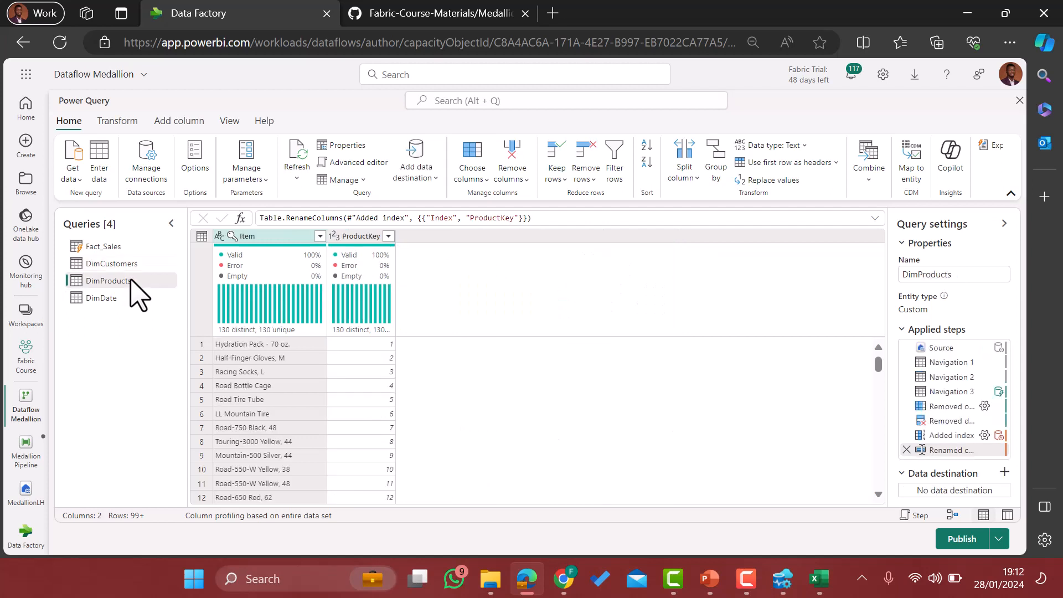
click(431, 172)
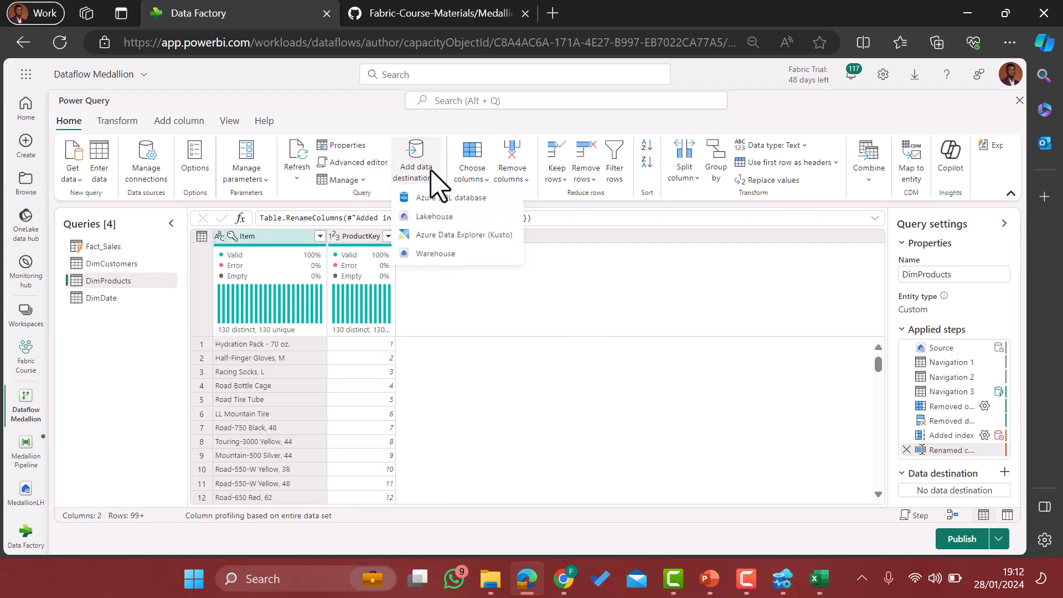
click(439, 218)
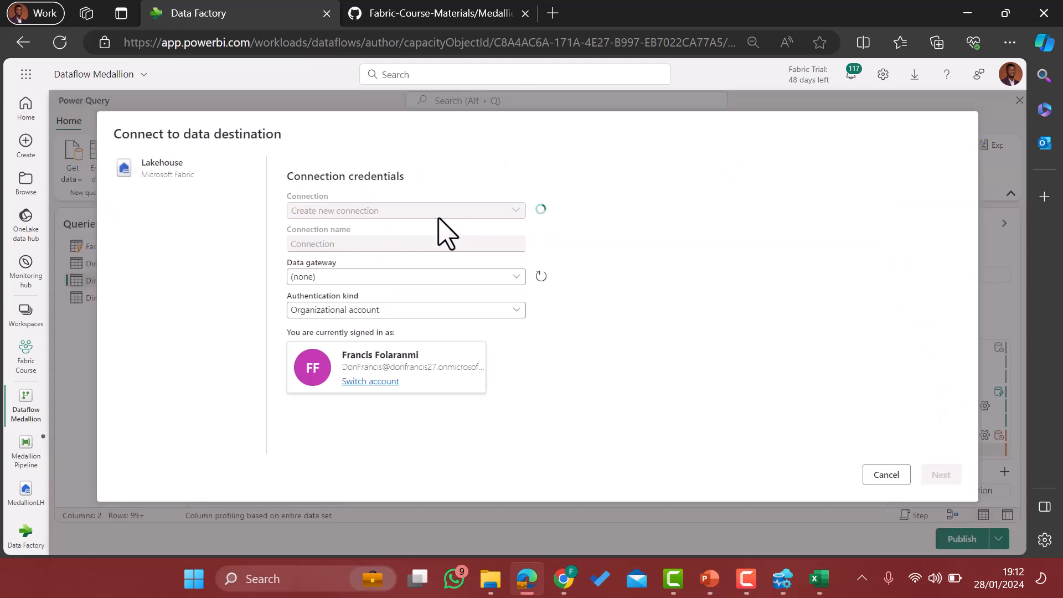
click(943, 474)
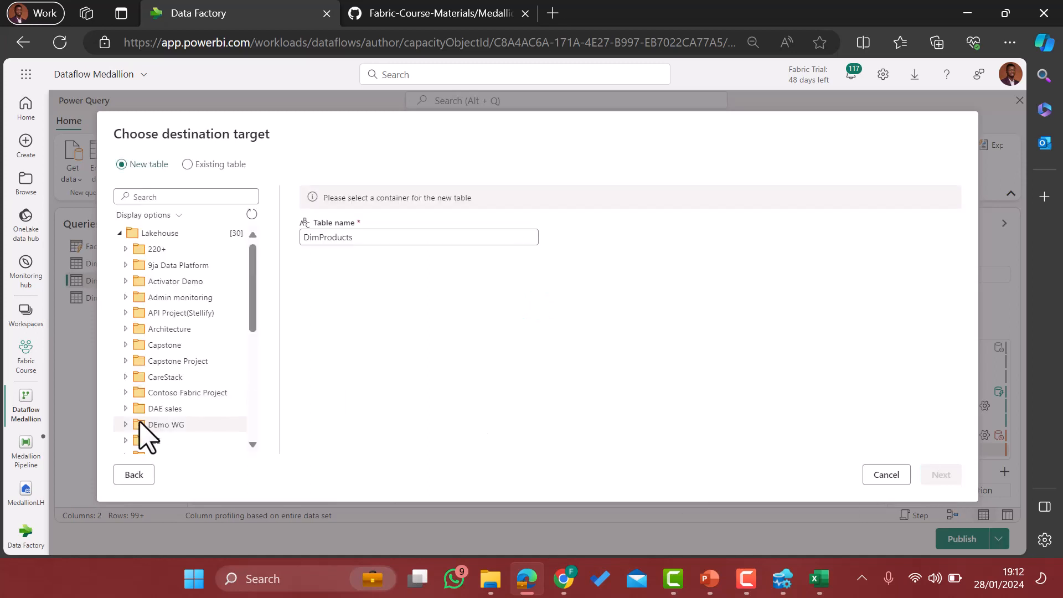
scroll(146, 437, down, 3)
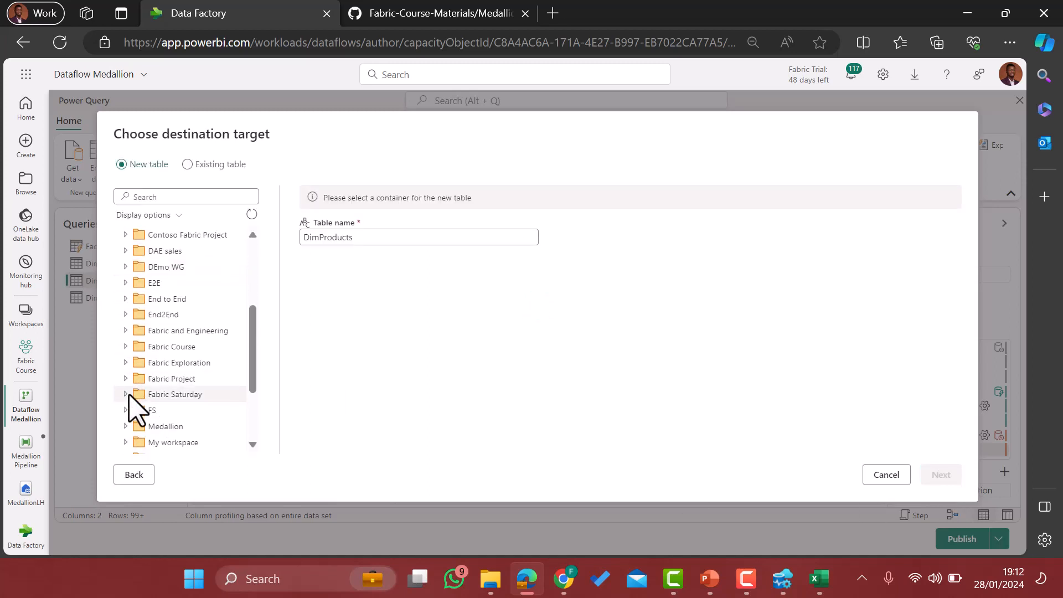
click(125, 347)
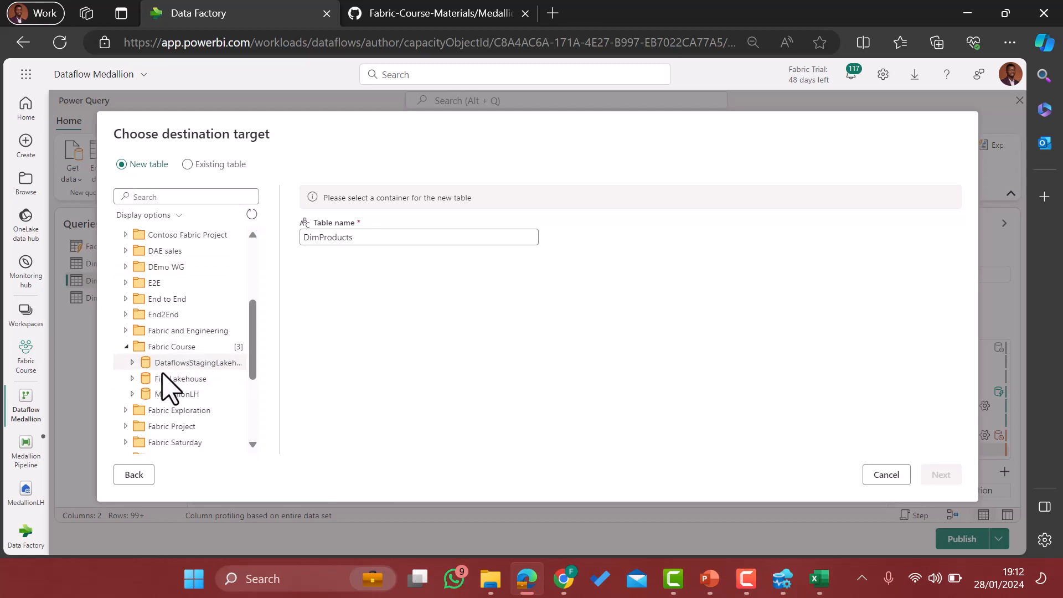
click(177, 394)
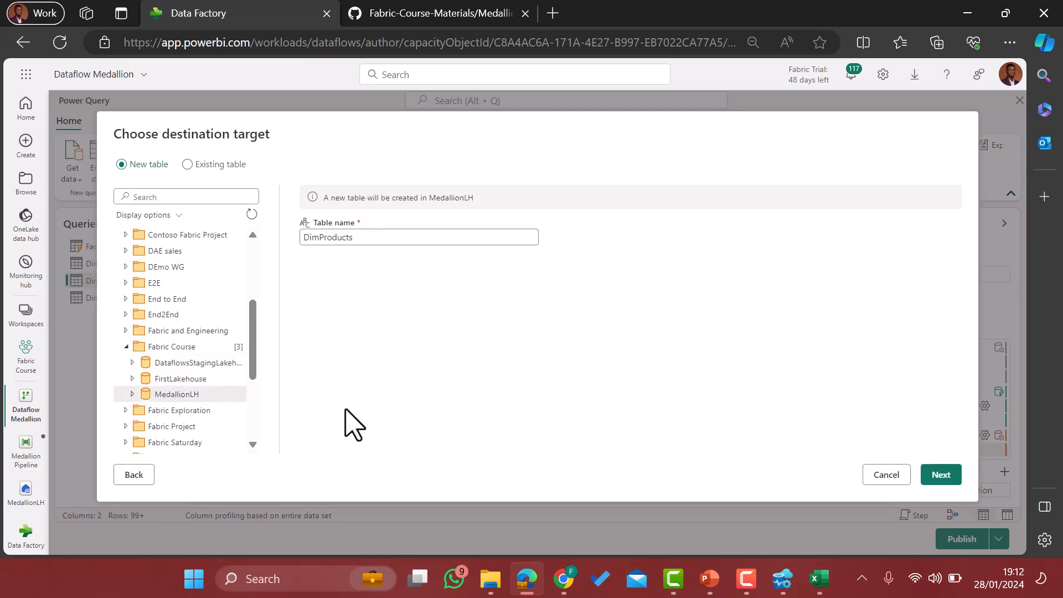
click(941, 475)
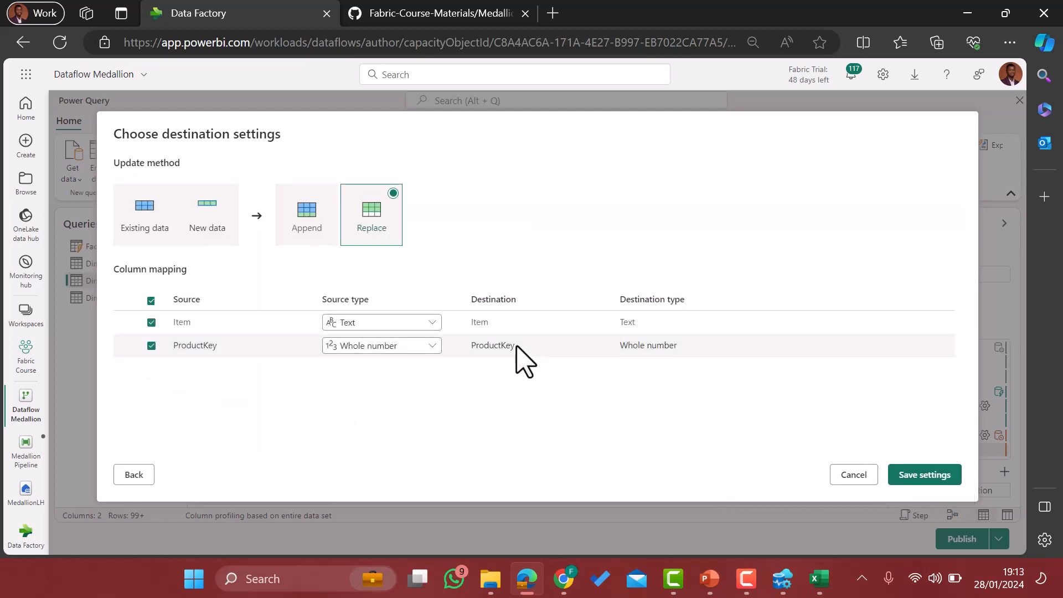
click(919, 478)
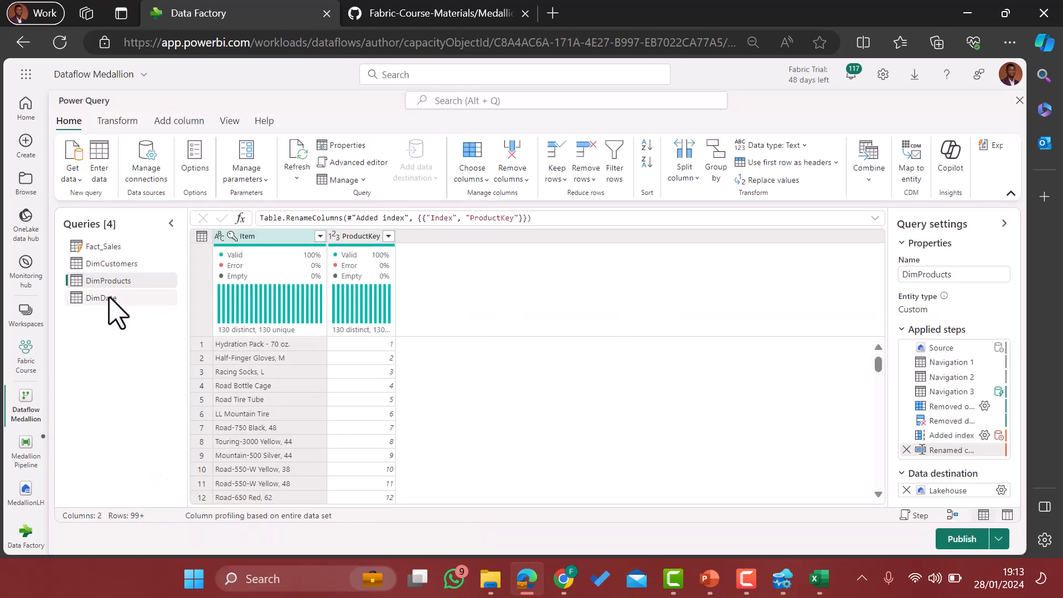
Add a Lakehouse data destination to DimDate, targeting a new DimDate table in MedallionLH within the Fabric Course workspace
click(105, 298)
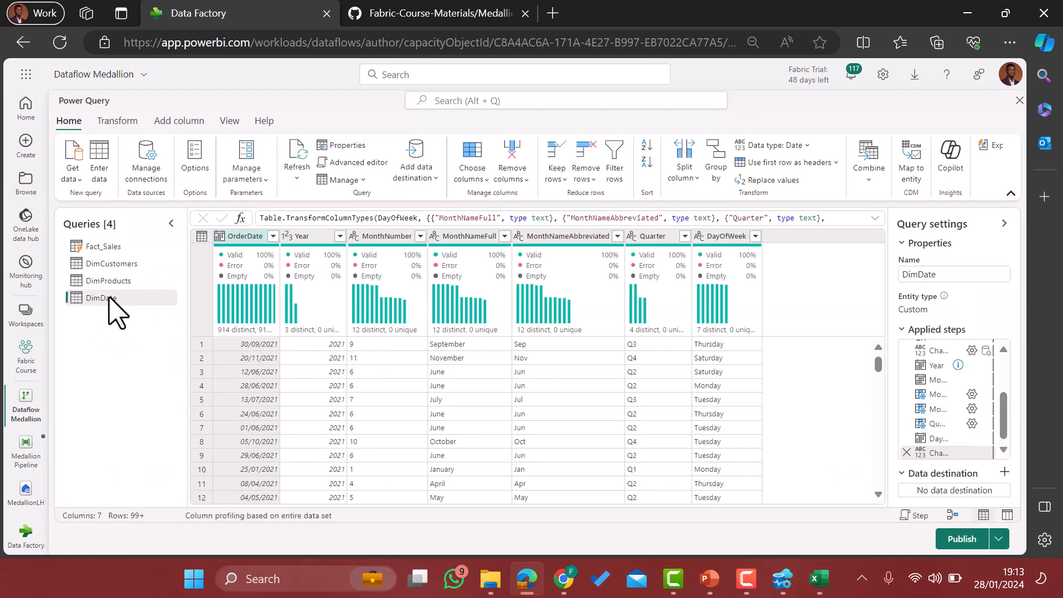
click(426, 168)
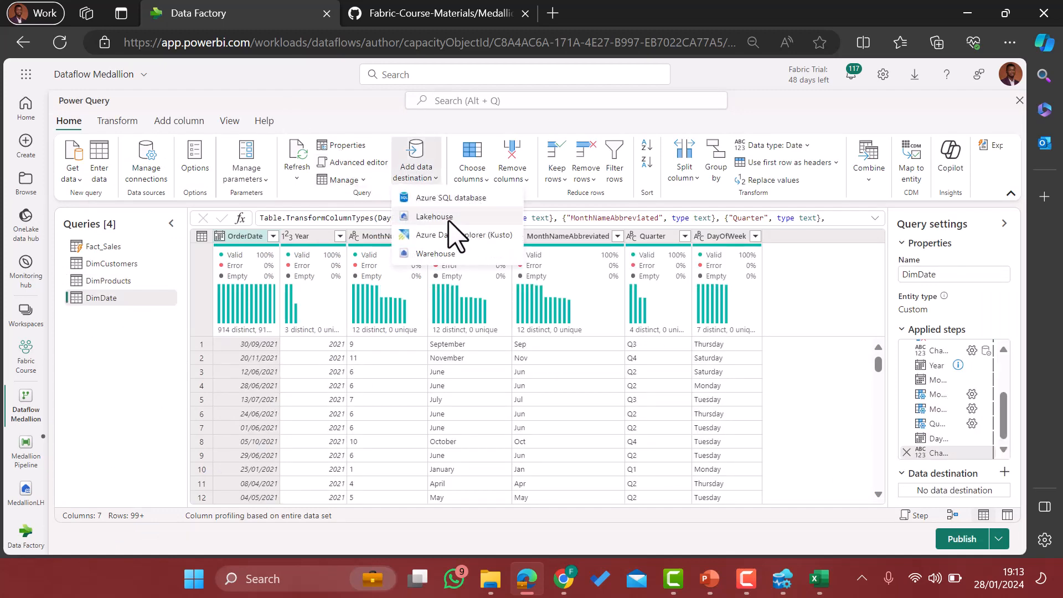
click(429, 216)
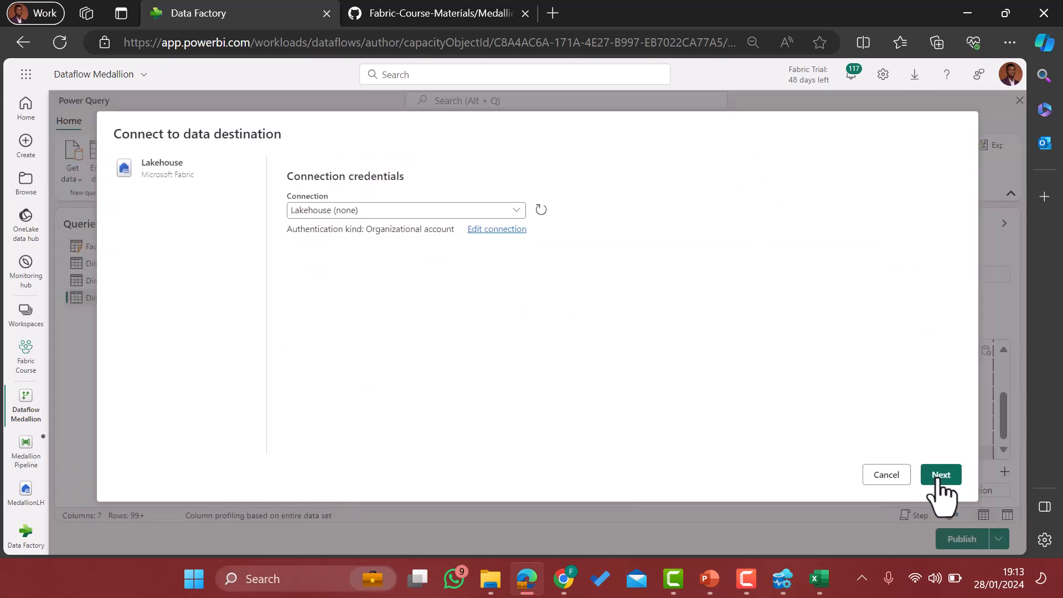
click(940, 476)
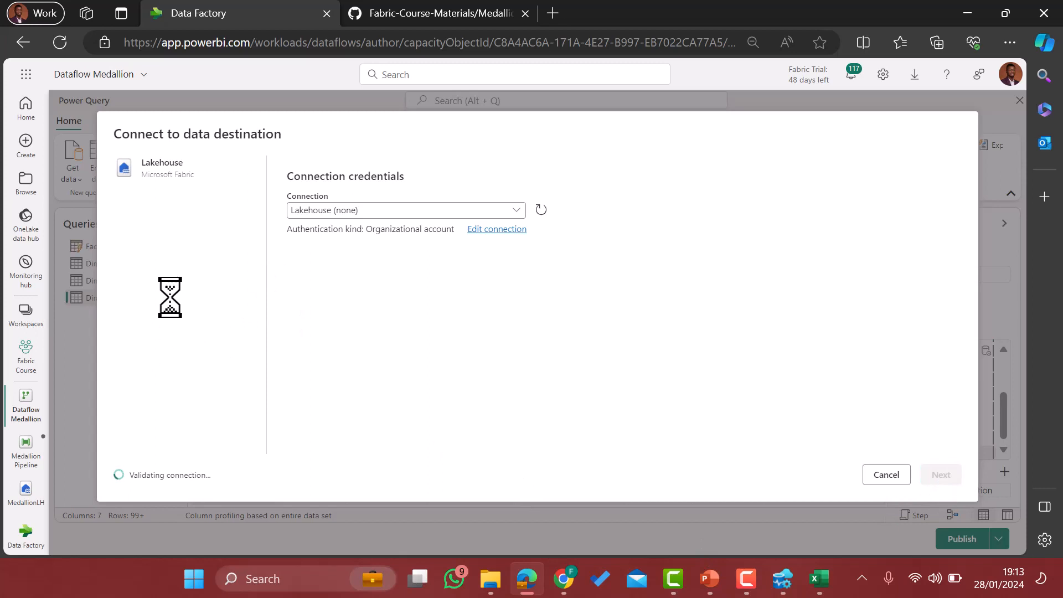
scroll(159, 407, down, 5)
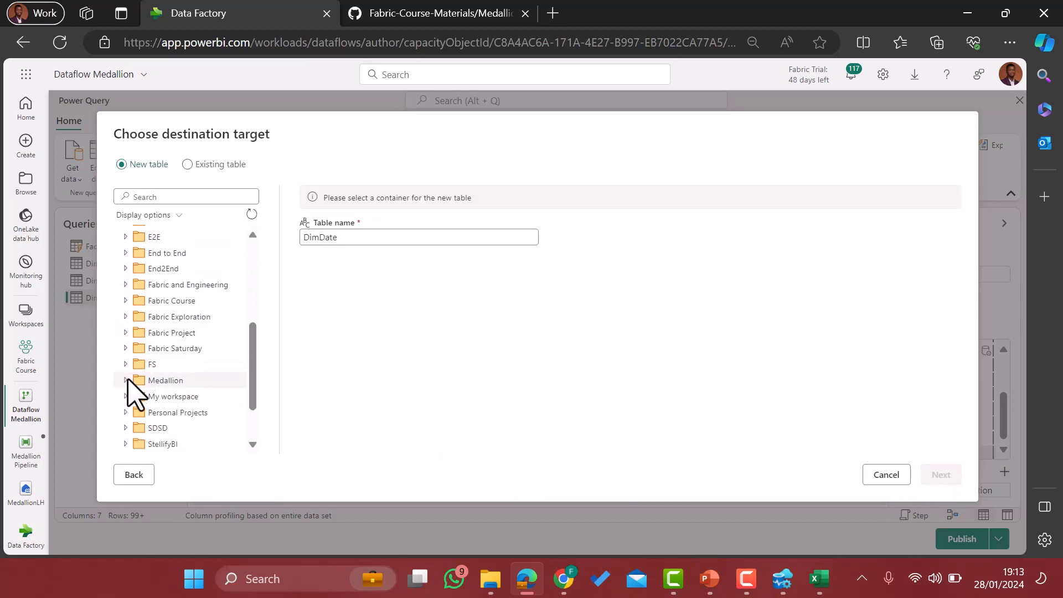
click(125, 300)
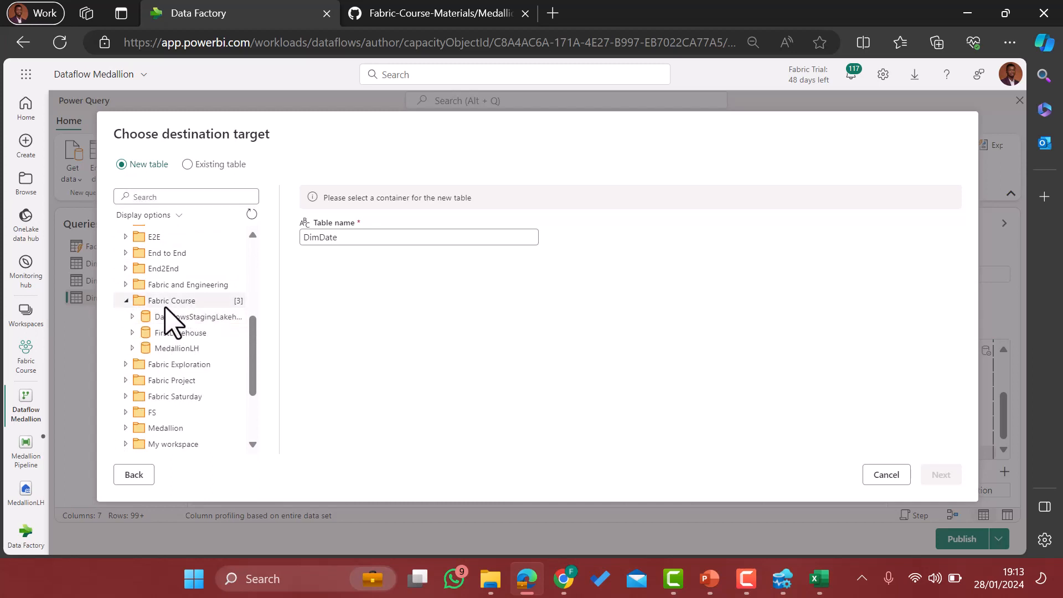
click(159, 349)
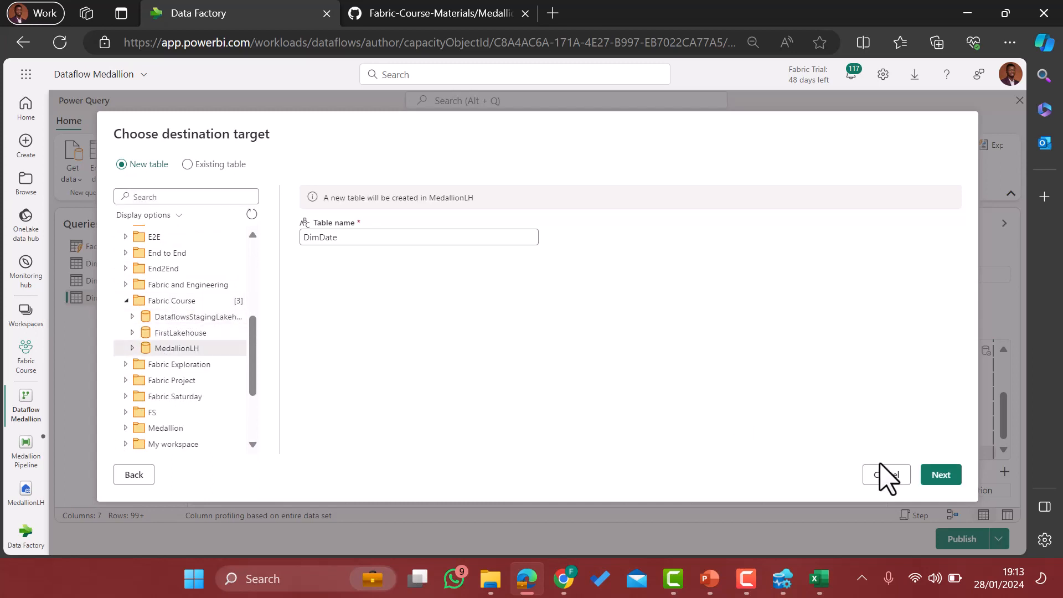
click(937, 476)
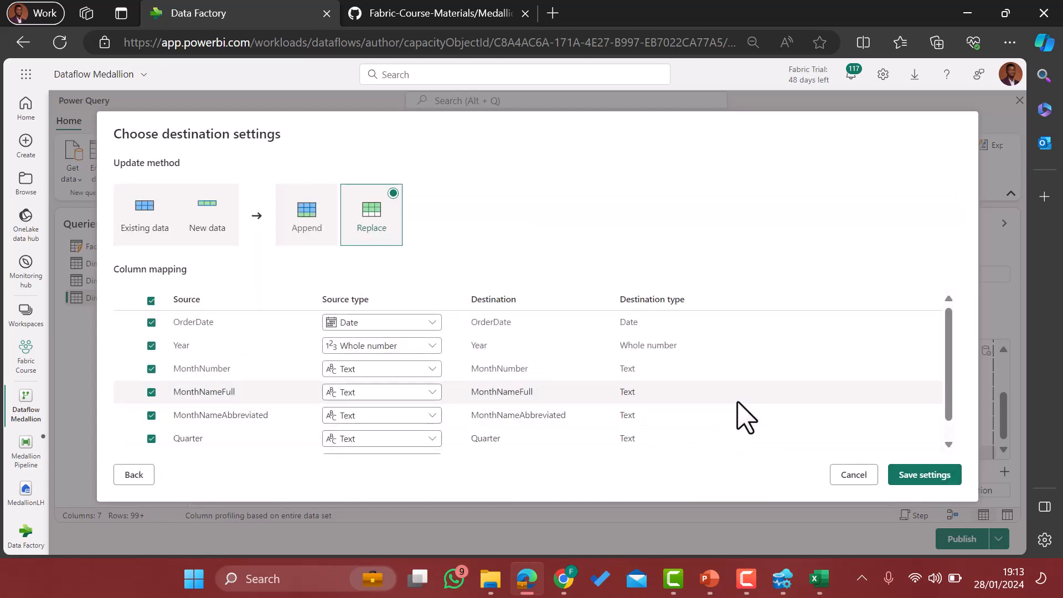
Review the column mapping for DimDate and save the destination settings with the Replace update method
scroll(746, 418, down, 1)
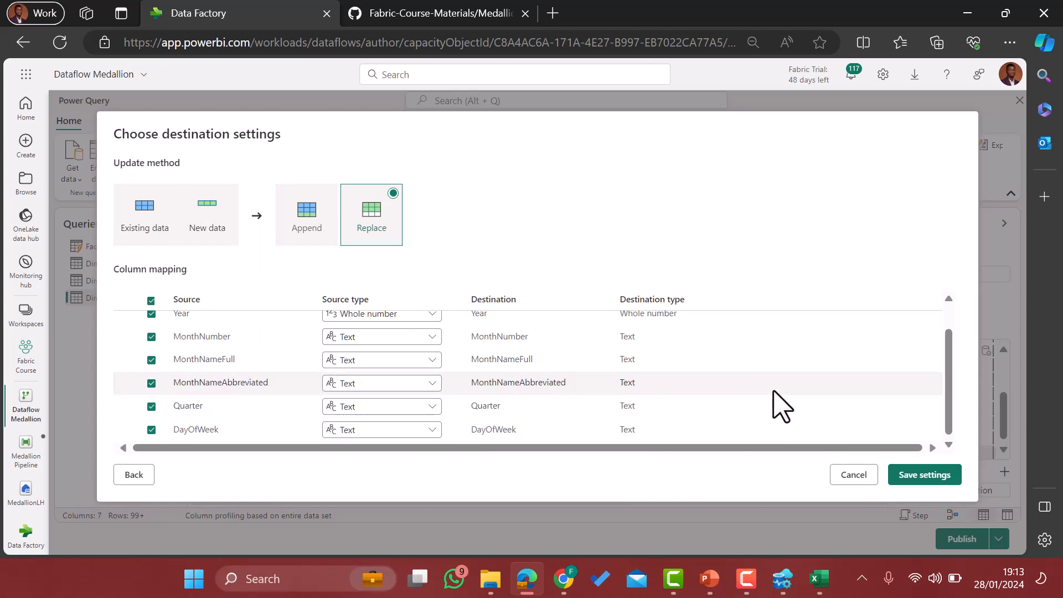
scroll(771, 404, up, 2)
click(931, 476)
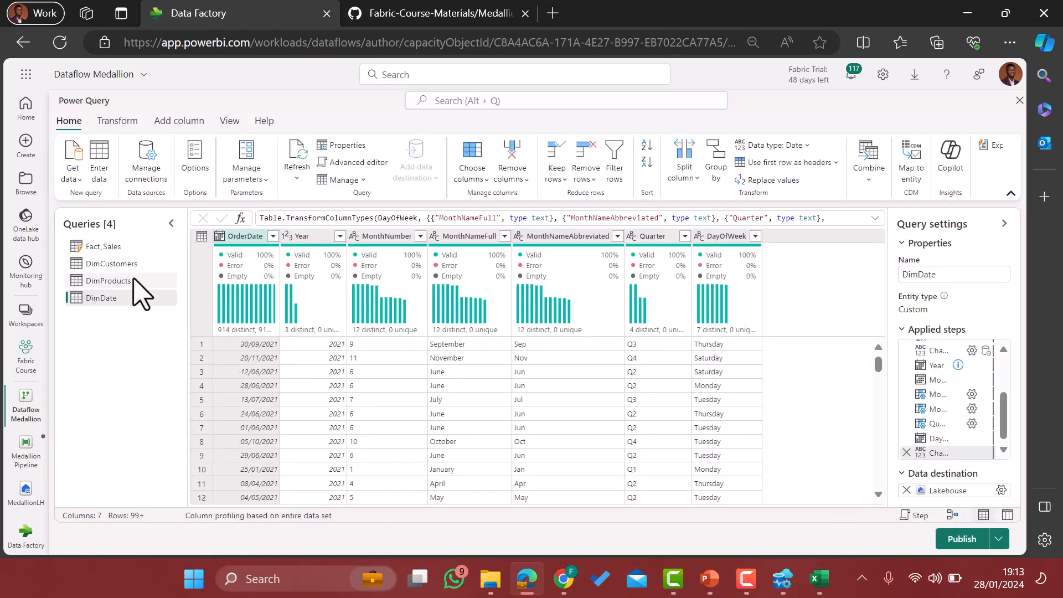
Check the Fact_Sales, DimCustomers, DimProducts and DimDate queries and publish the dataflow
click(116, 248)
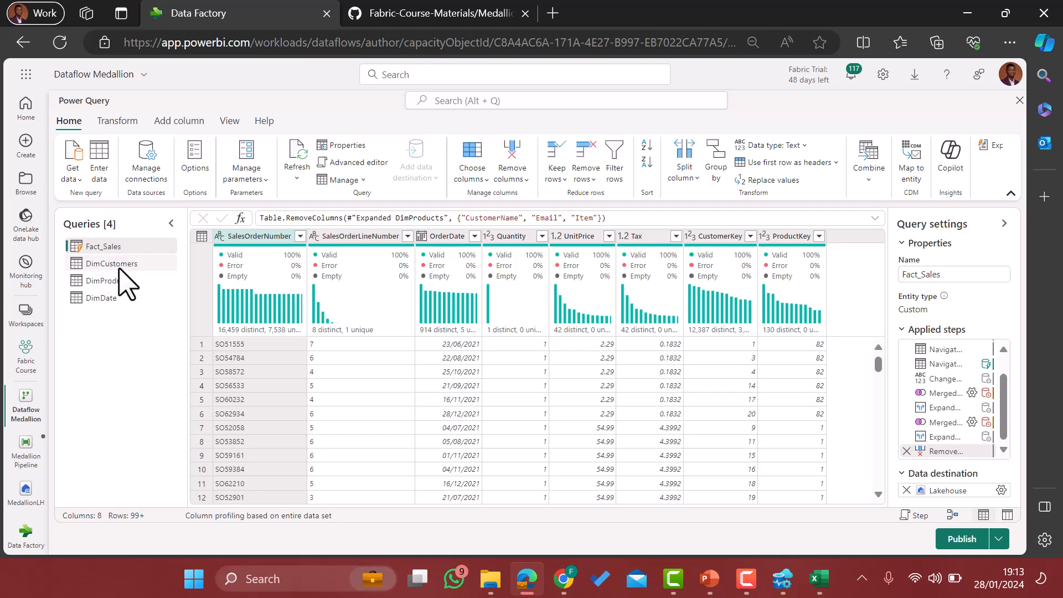
click(119, 268)
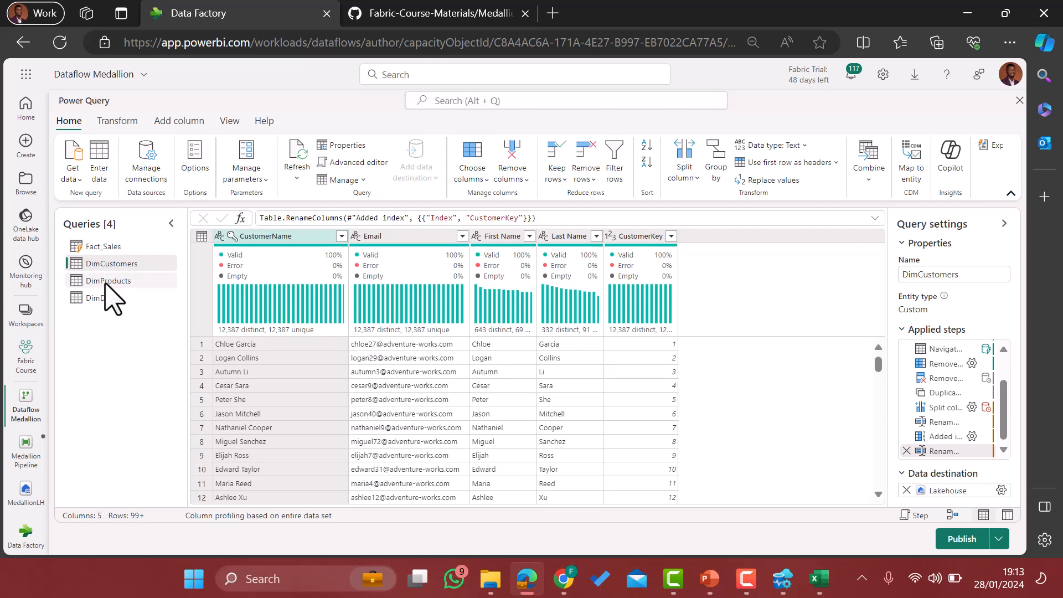
click(105, 282)
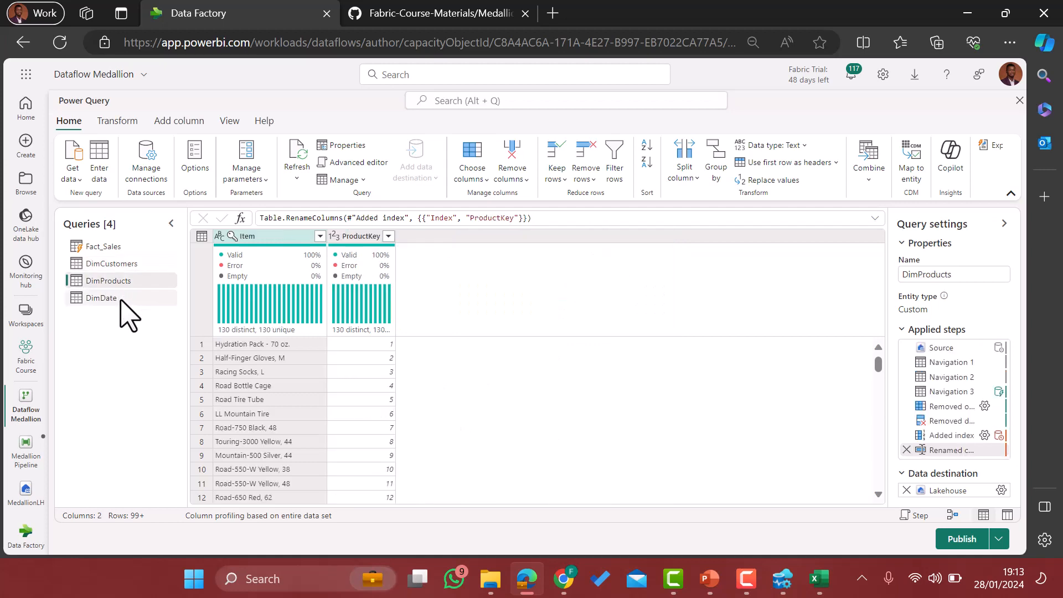
click(121, 299)
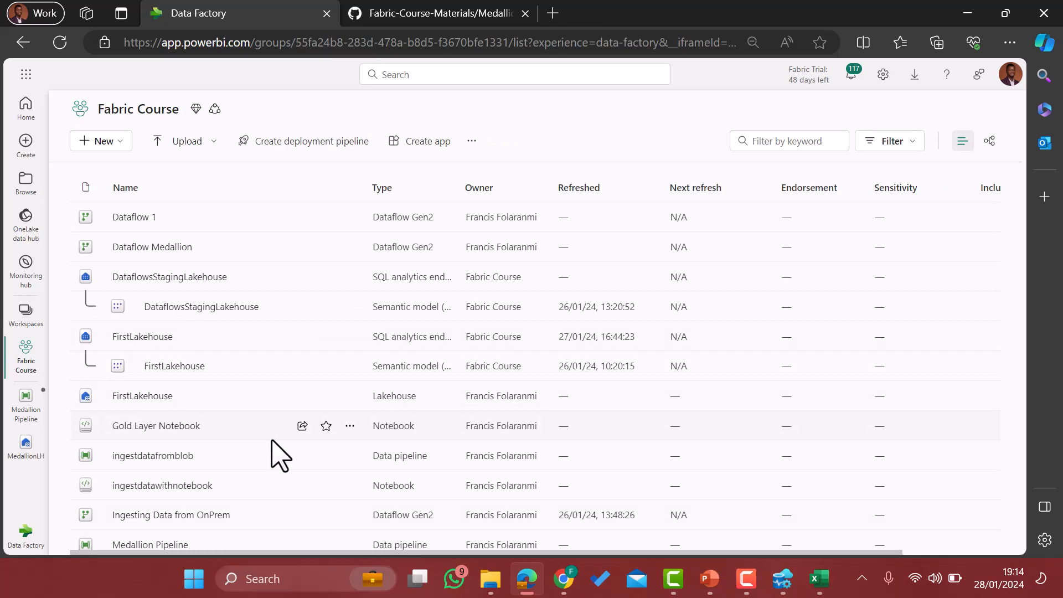
Filter the Fabric Course workspace items by type to show only Dataflow Gen2 items
scroll(275, 454, down, 5)
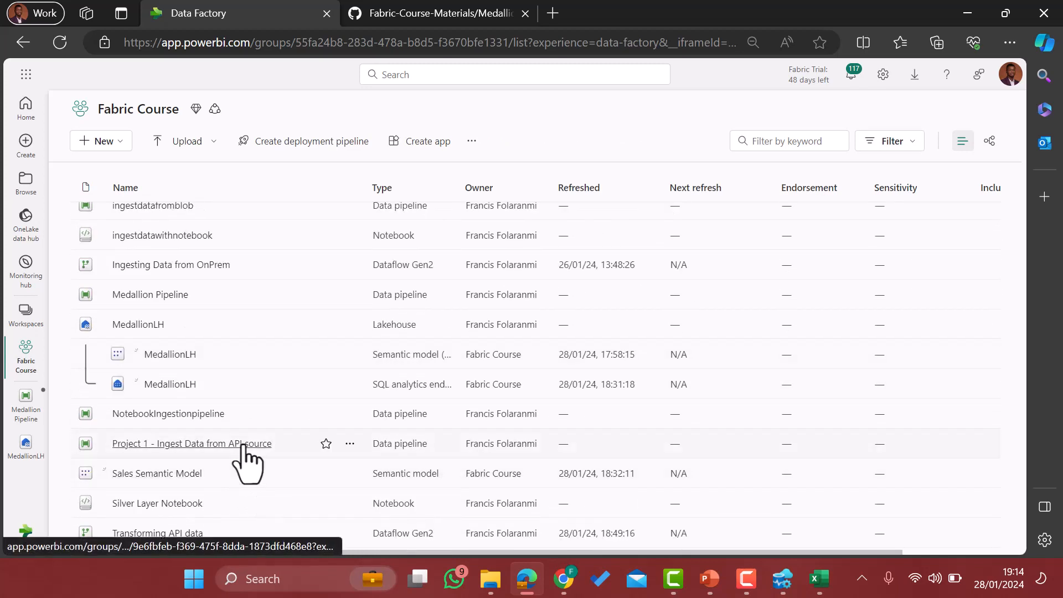
scroll(246, 357, up, 5)
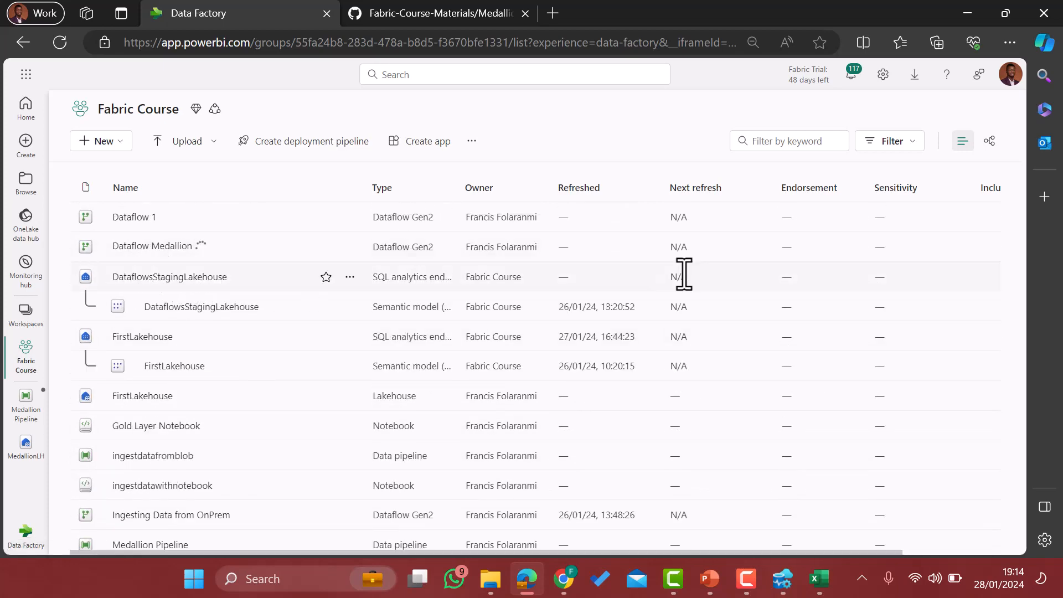
click(910, 145)
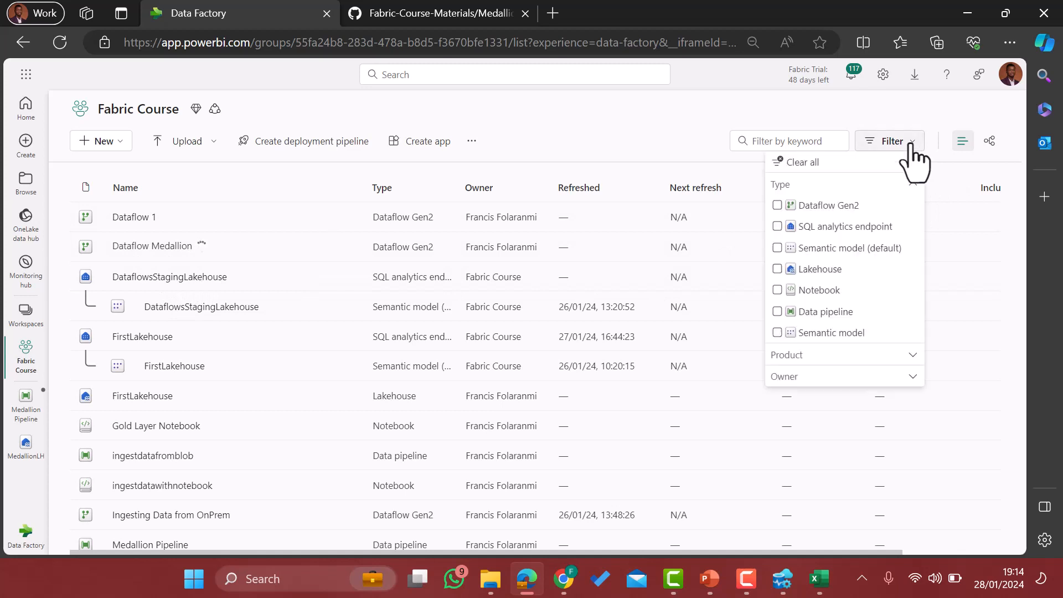
click(778, 205)
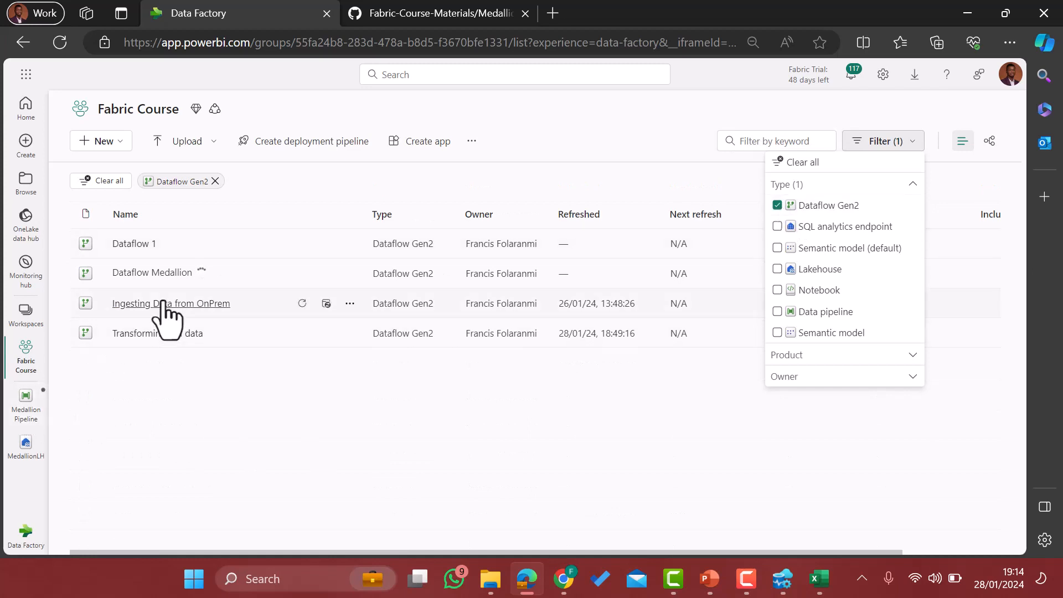
click(257, 471)
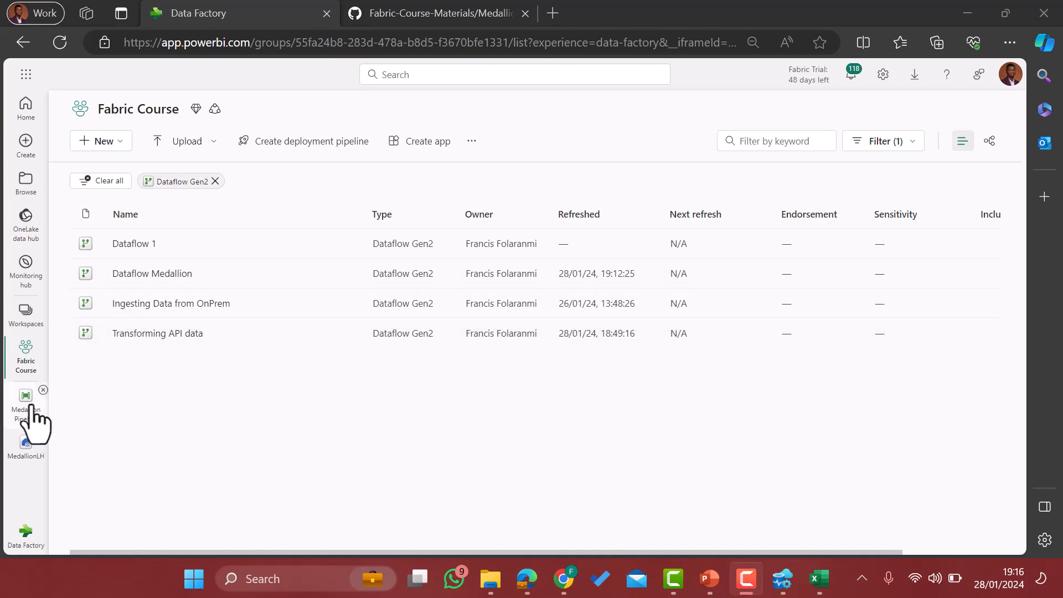
Open the MedallionLH lakehouse and refresh its Tables folder
click(25, 442)
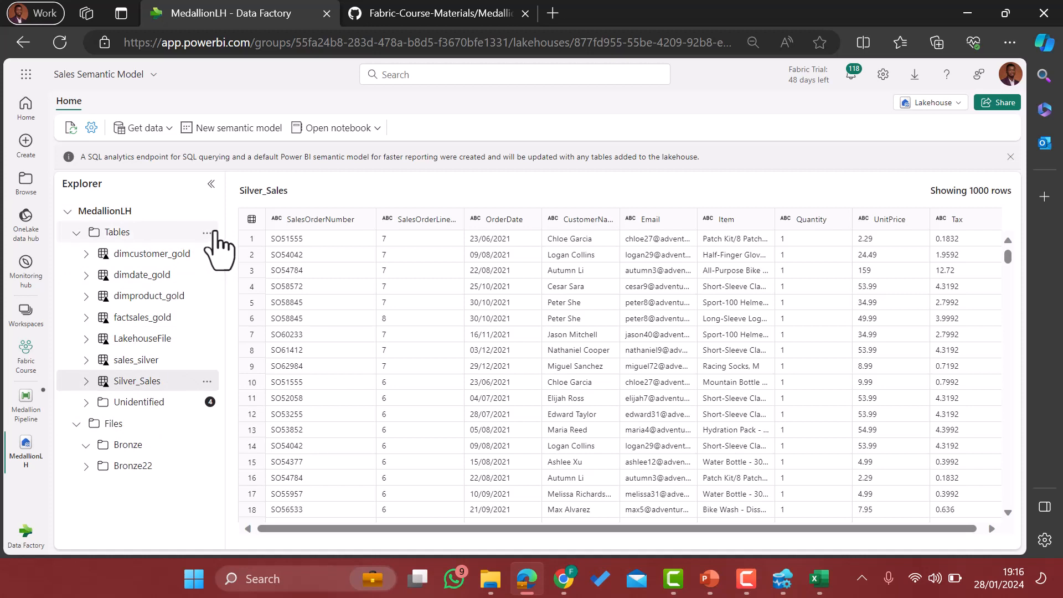
click(210, 233)
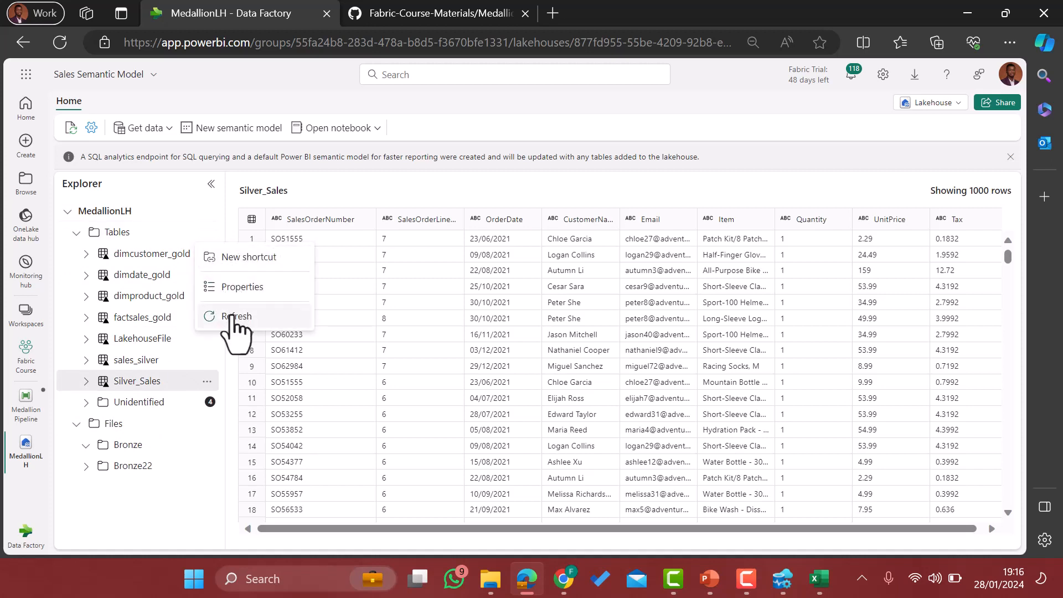
click(233, 316)
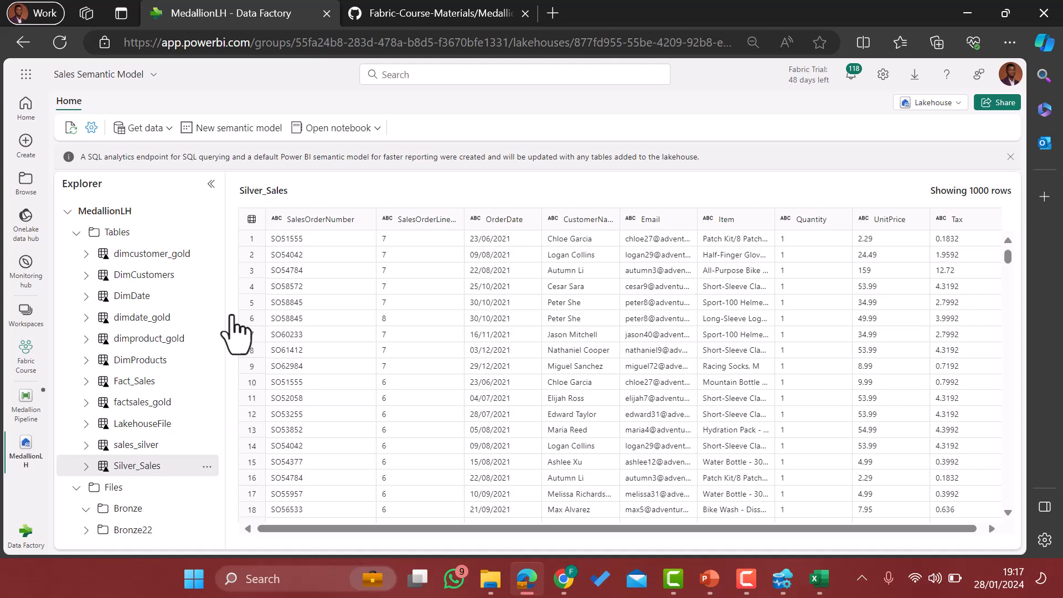
click(745, 578)
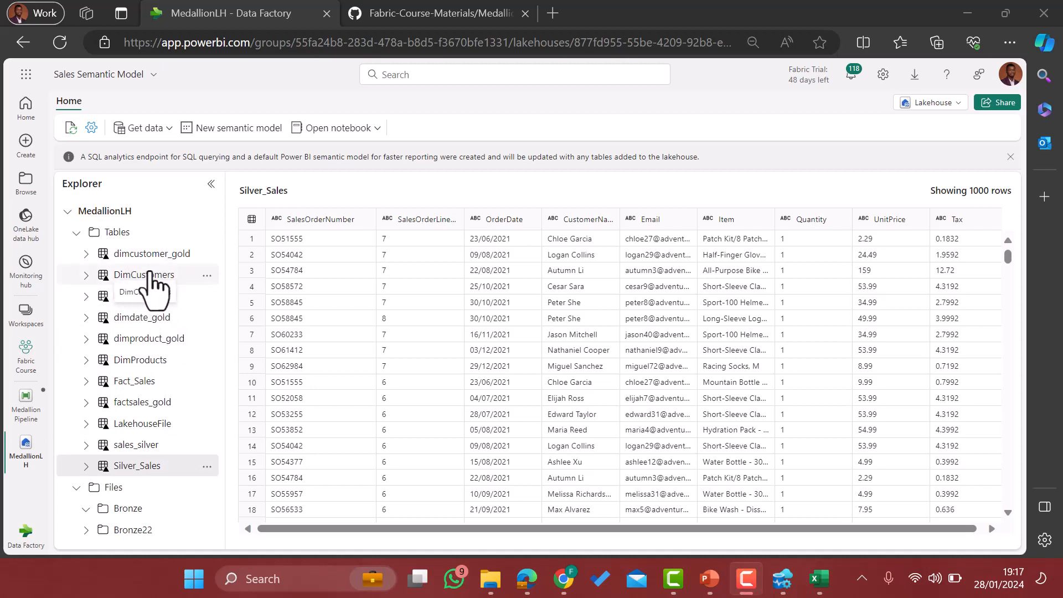
Preview the DimCustomers, DimDate, DimProducts and Fact_Sales tables in MedallionLH to check the loaded data
click(150, 274)
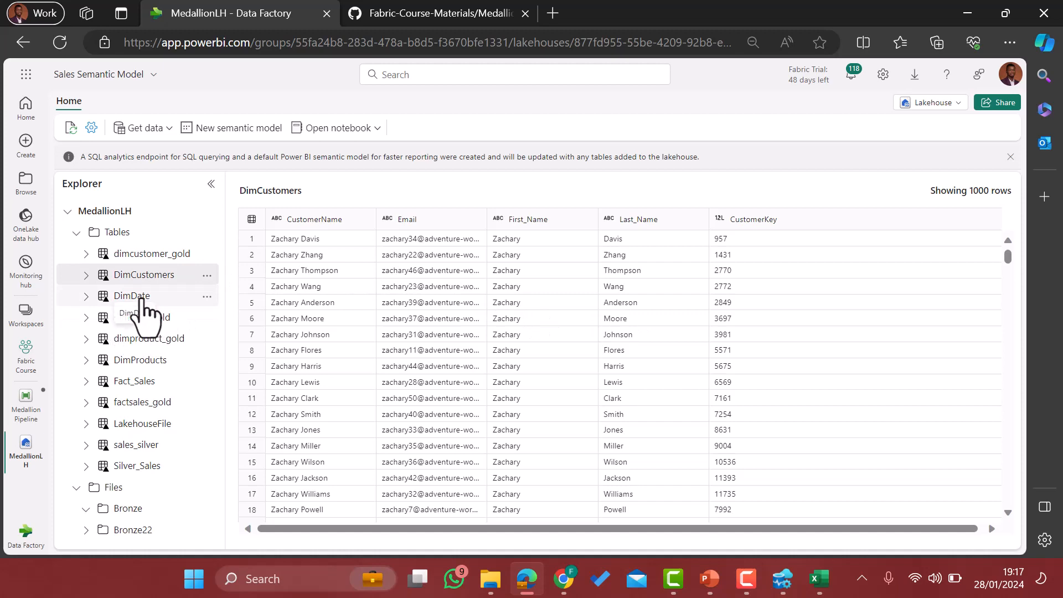
click(142, 300)
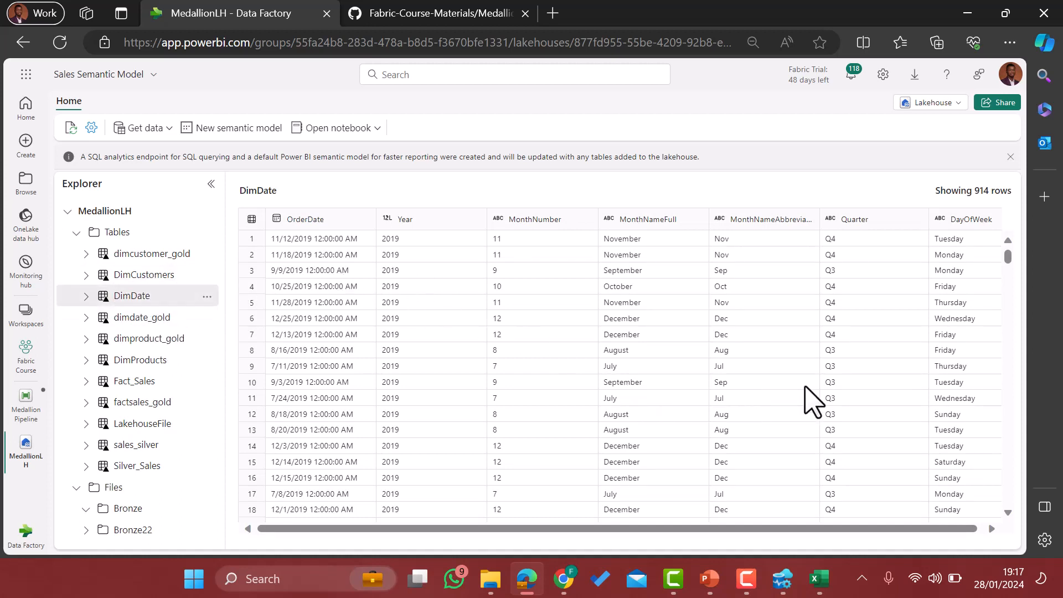
scroll(805, 387, right, 1)
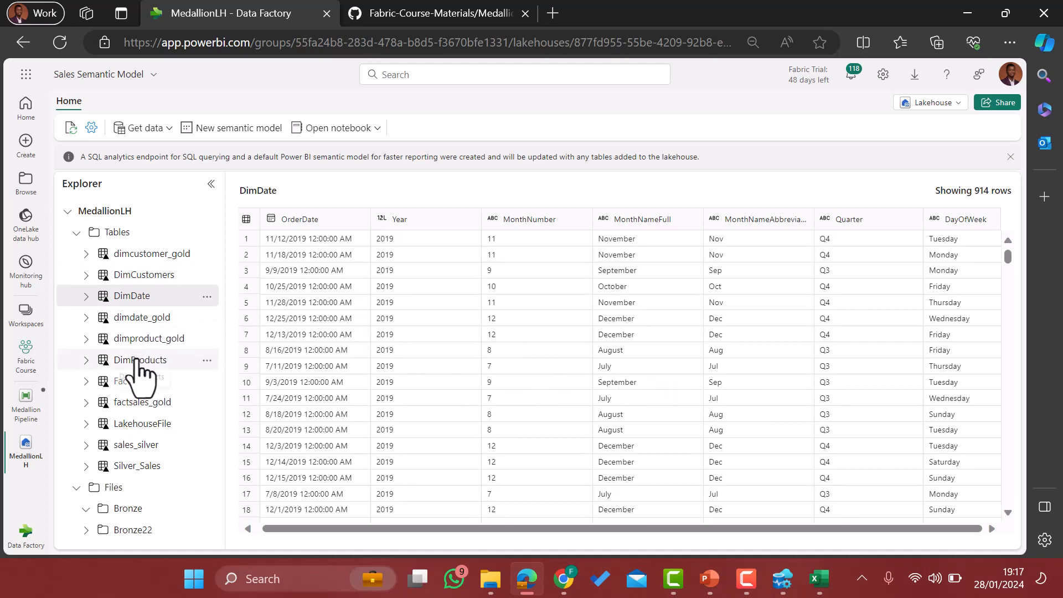
click(138, 361)
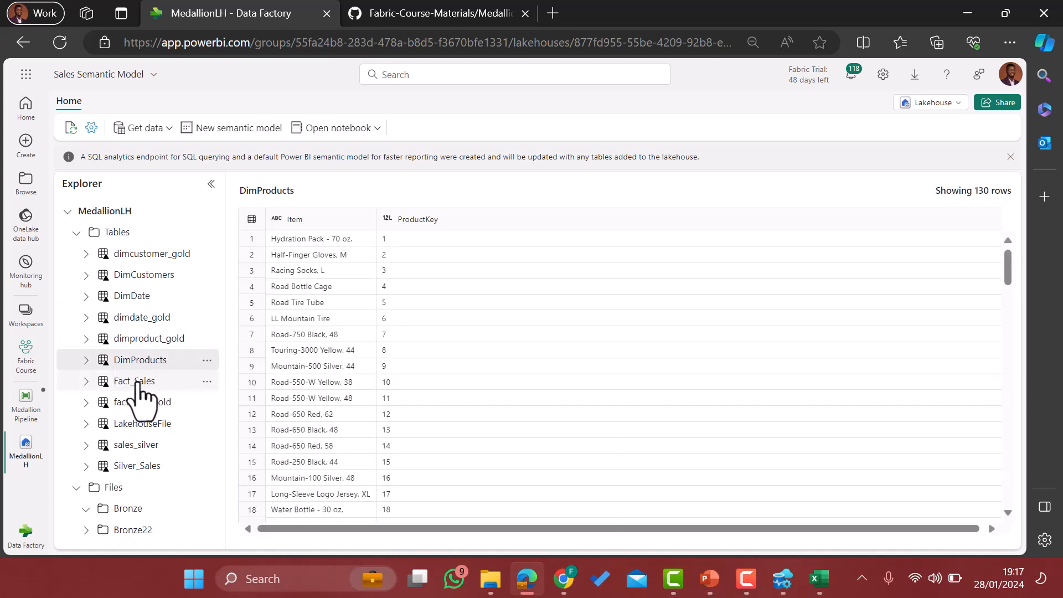
click(137, 382)
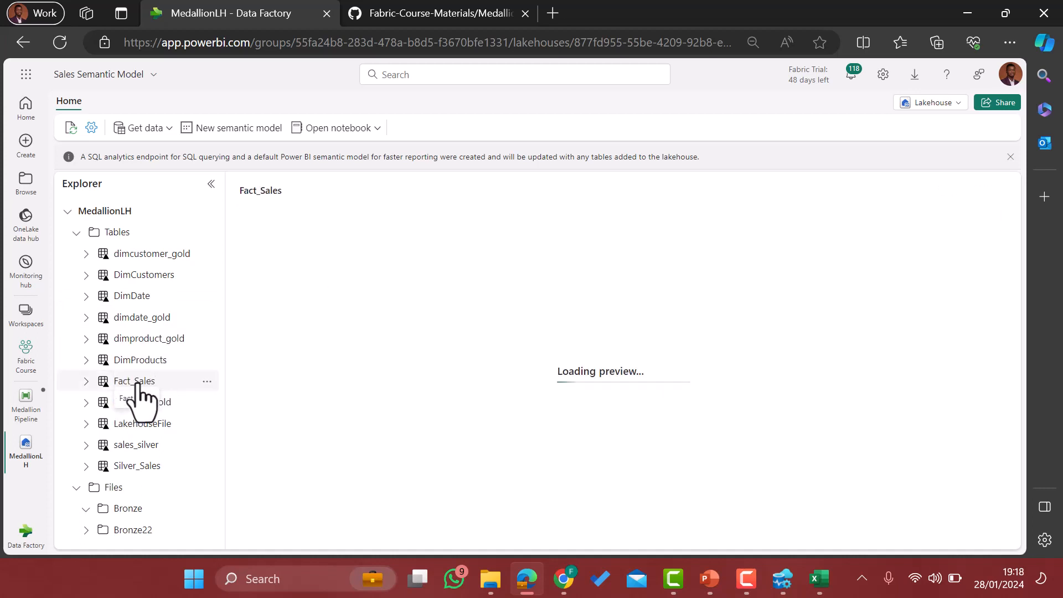